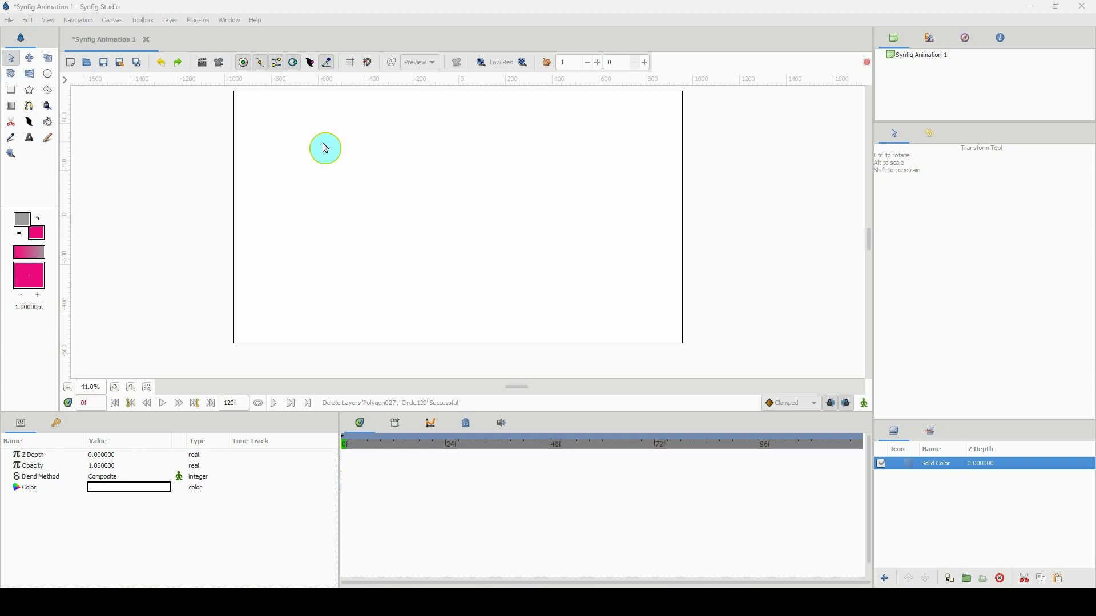
Draw a circle with a radius of about 169 px near the middle of the canvas.
left_click_drag(325, 153, 322, 167)
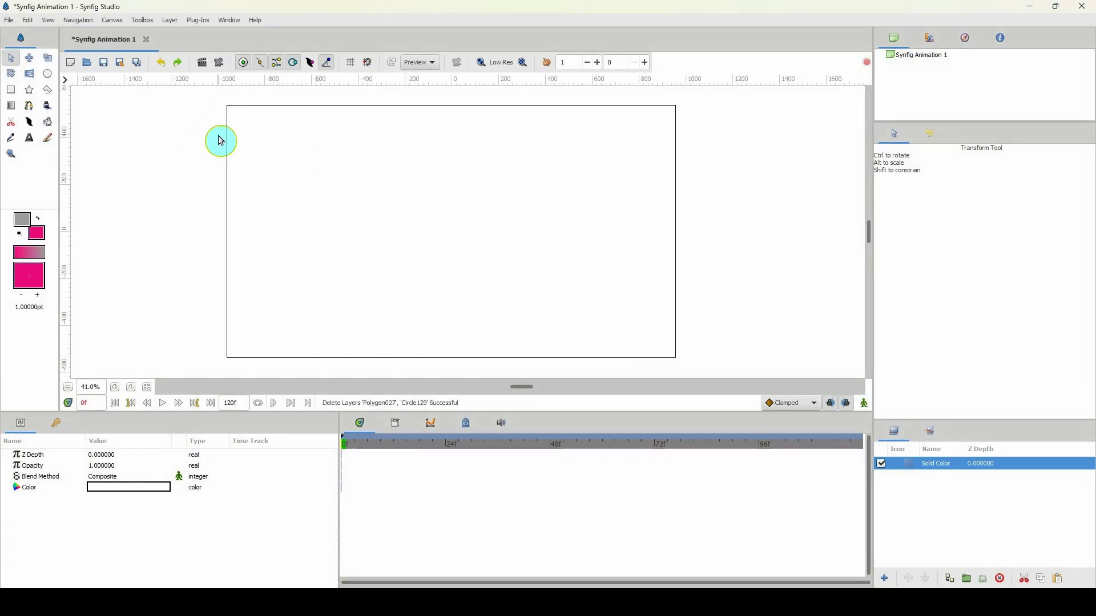
left_click(47, 73)
left_click_drag(455, 219, 491, 251)
left_click(1006, 472)
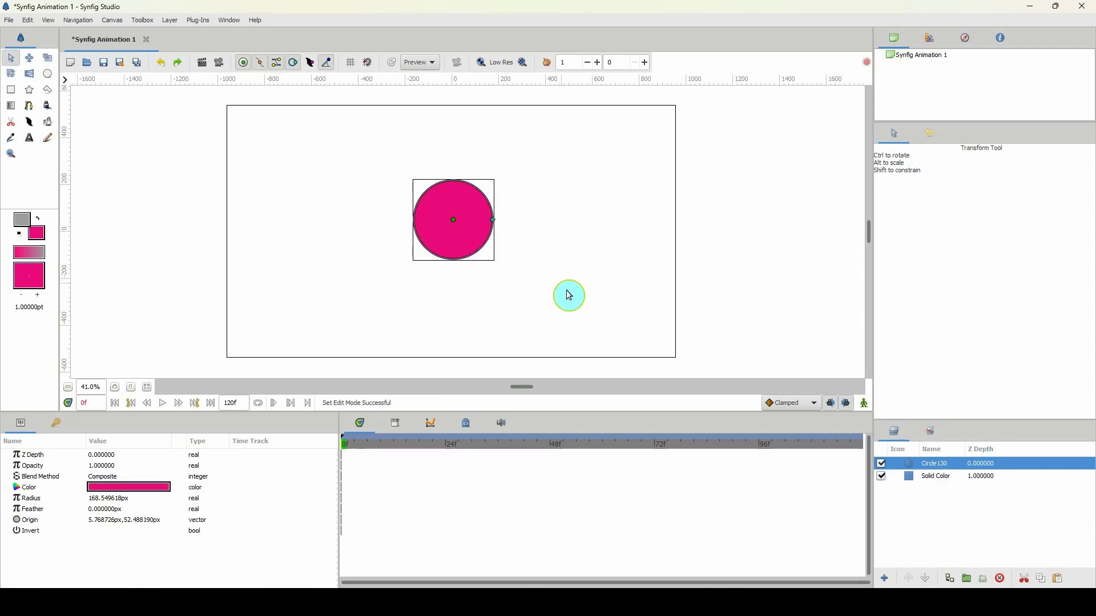
Show the canvas grid.
key("ctrl+g")
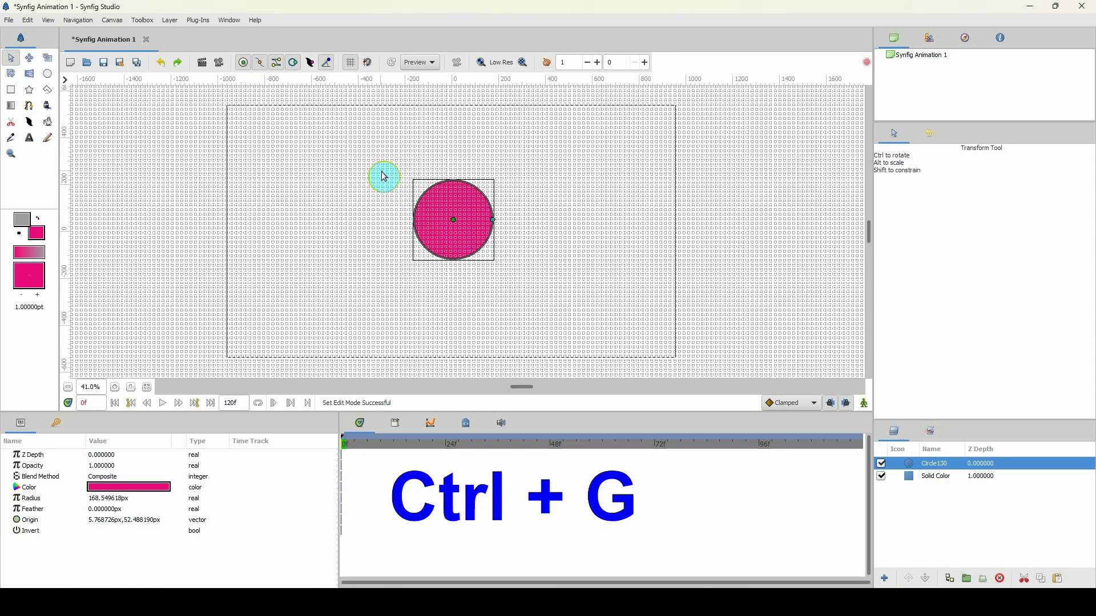
left_click(351, 64)
left_click(352, 62)
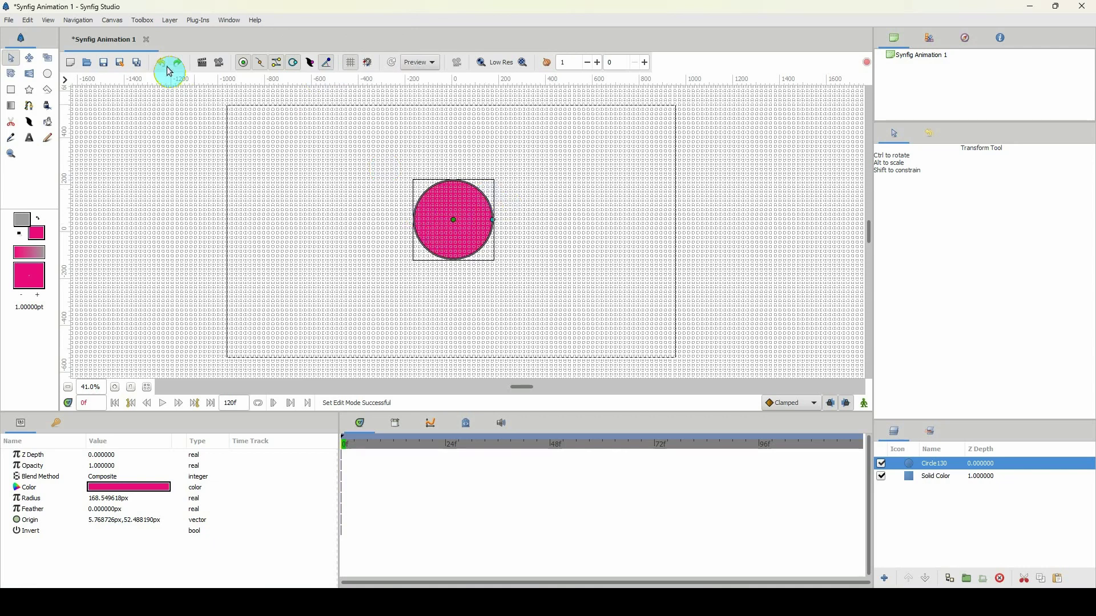
Set the canvas grid size to 150 by 150 and apply it.
left_click(112, 20)
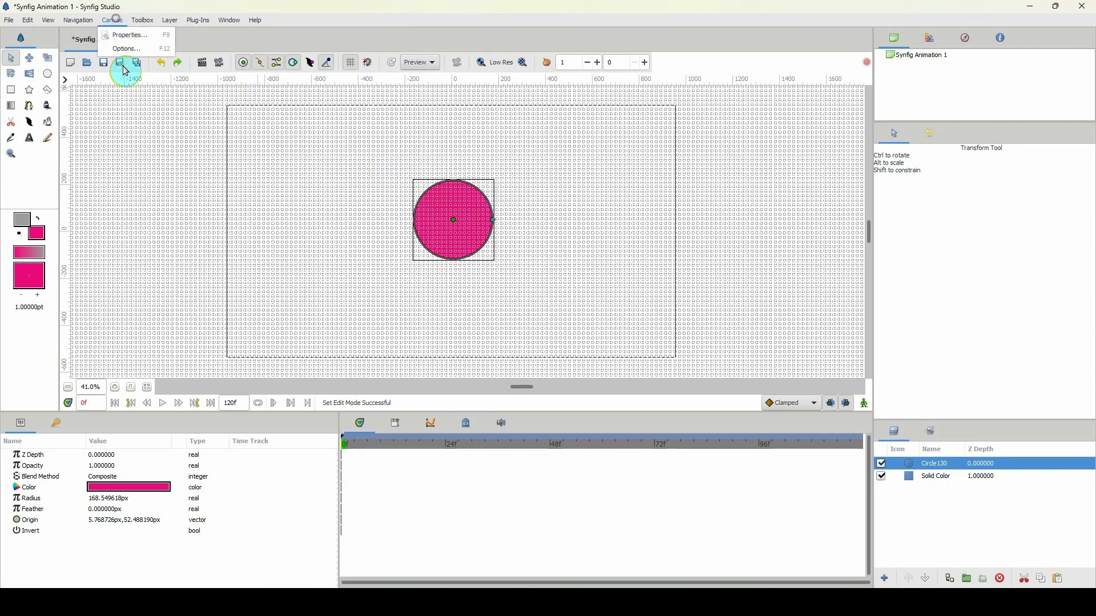
left_click(126, 49)
double_click(542, 183)
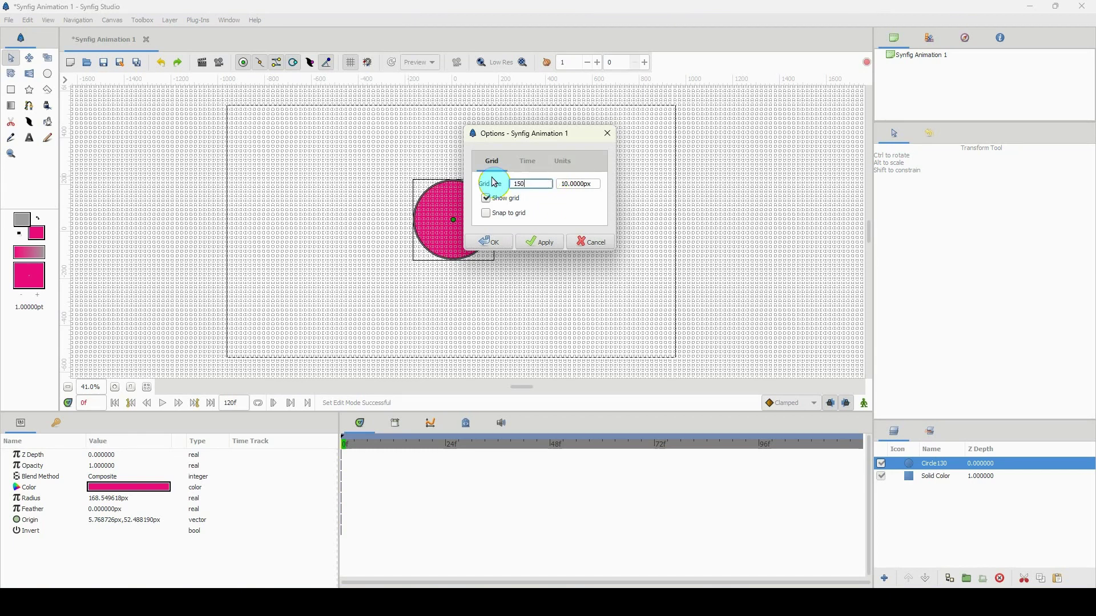
double_click(592, 183)
type("1")
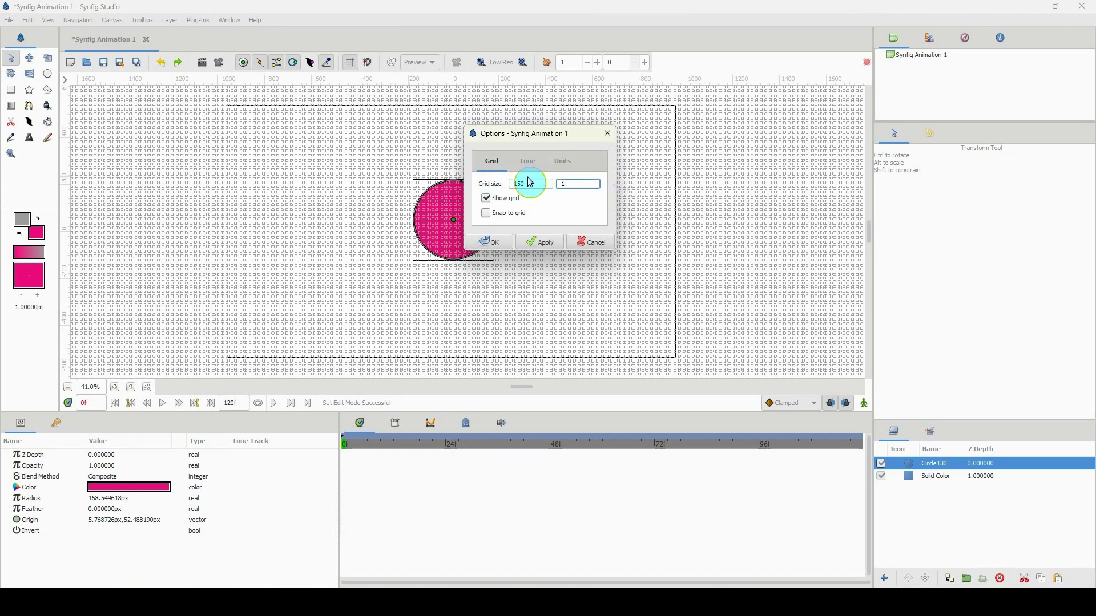
type("50")
left_click(548, 242)
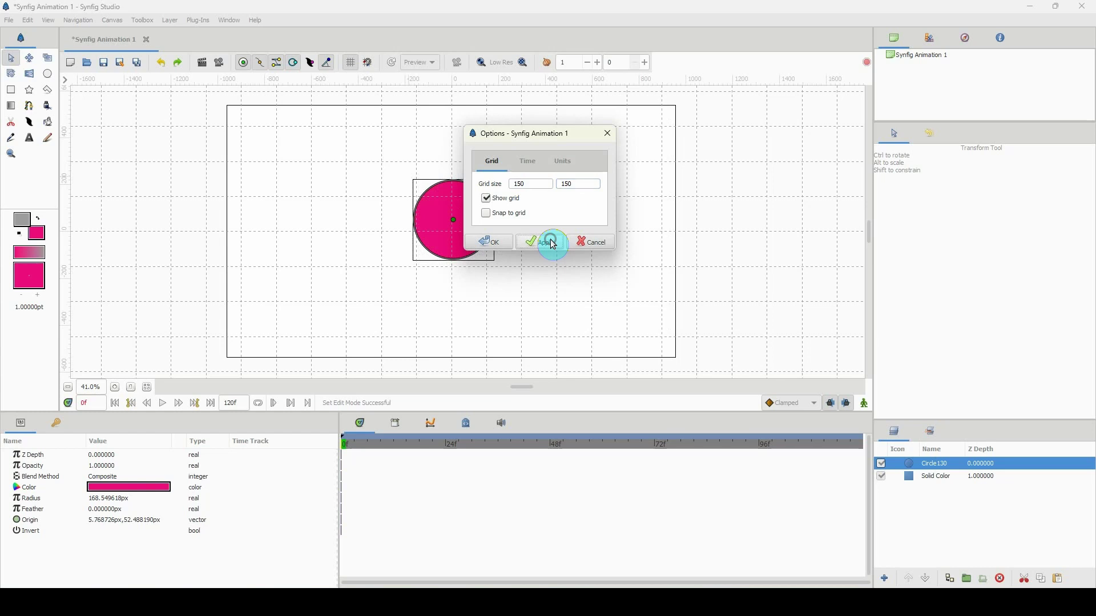
left_click(489, 242)
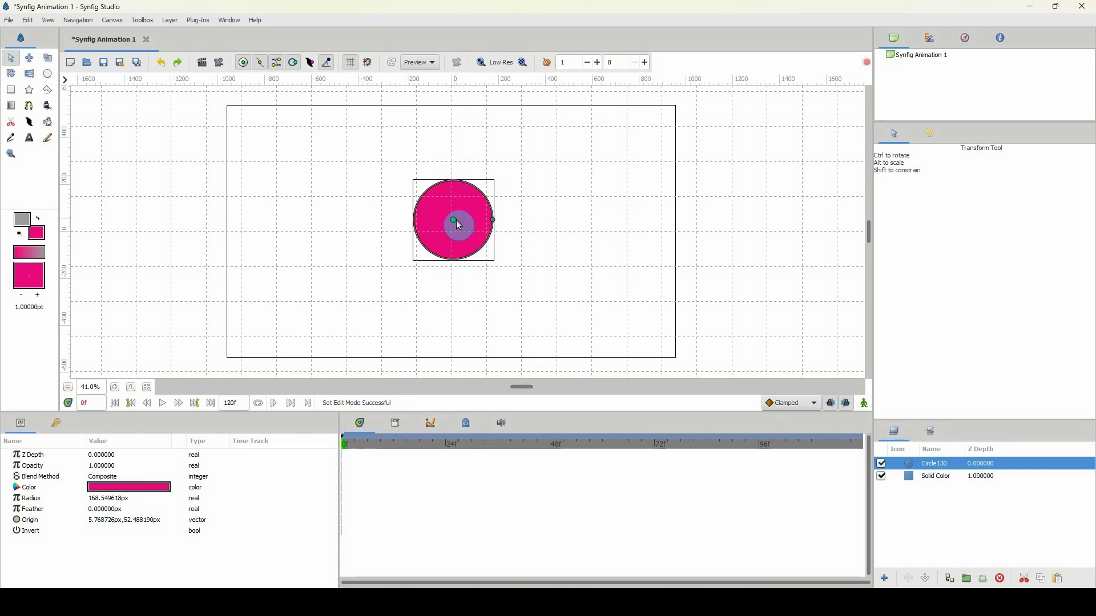
With grid snapping on, move the circle's center to the canvas origin (0, 0) and set its radius to 150 px.
left_click(367, 62)
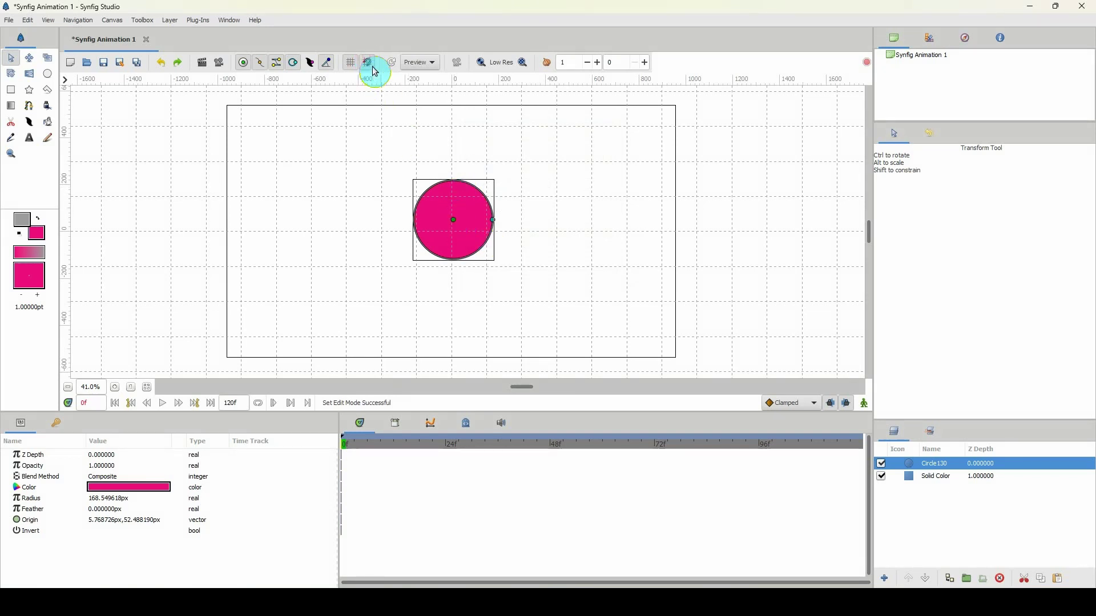
mouse_move(453, 220)
left_mouse_down()
mouse_move(463, 233)
mouse_move(451, 232)
left_mouse_up()
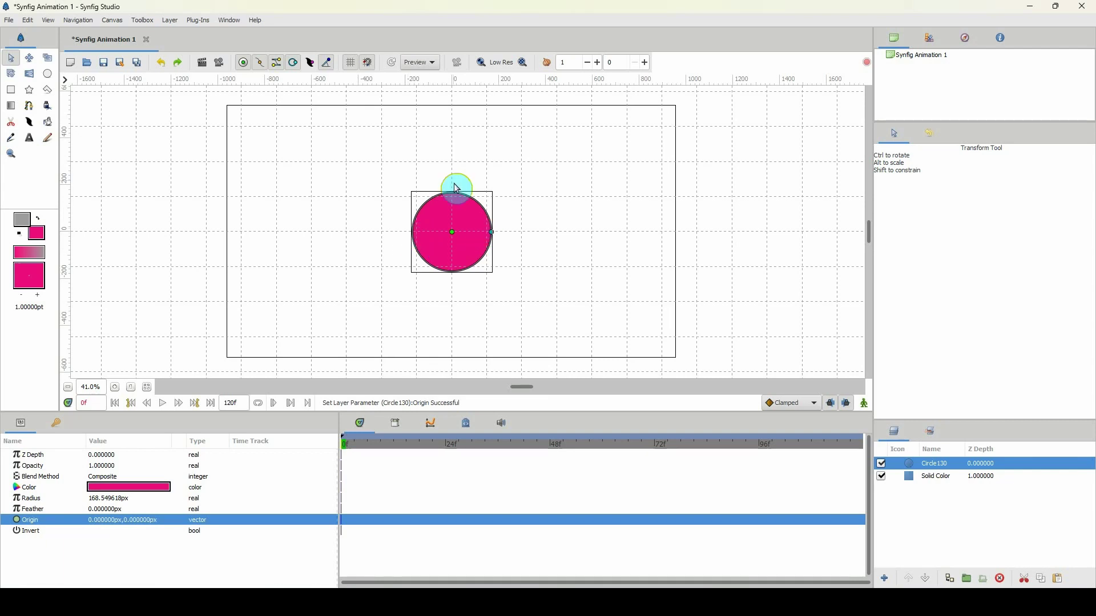
scroll(492, 234, "up", 2)
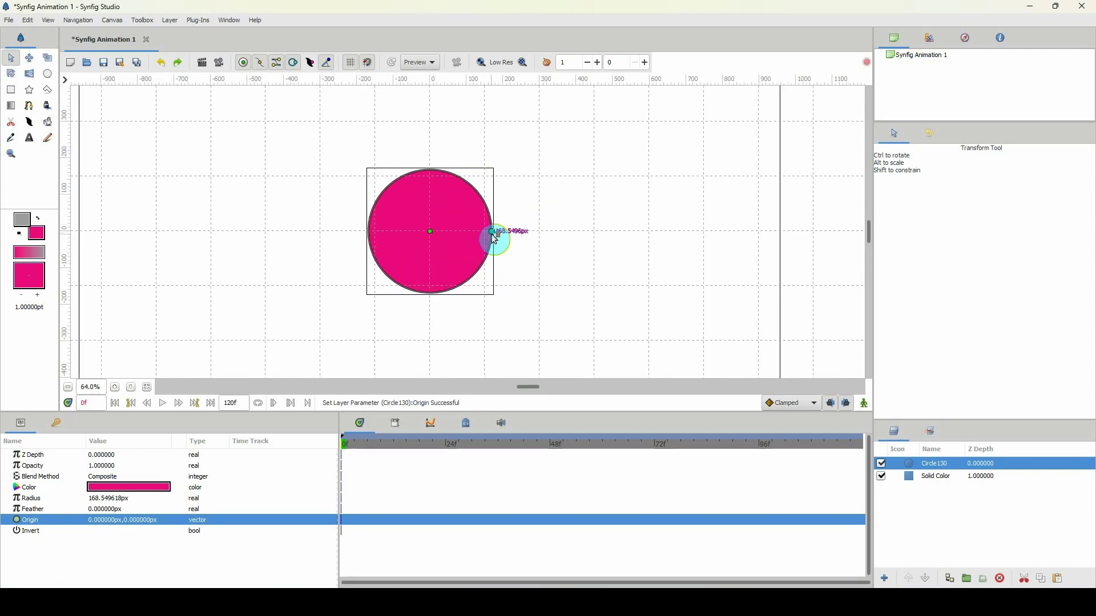
scroll(494, 239, "up", 2)
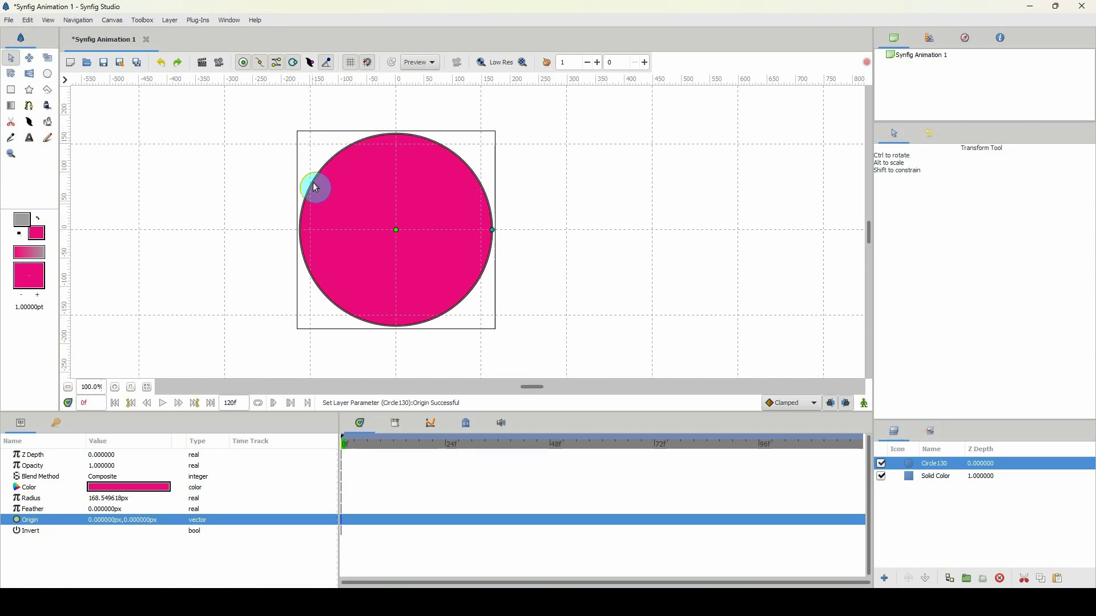
left_click_drag(493, 230, 482, 232)
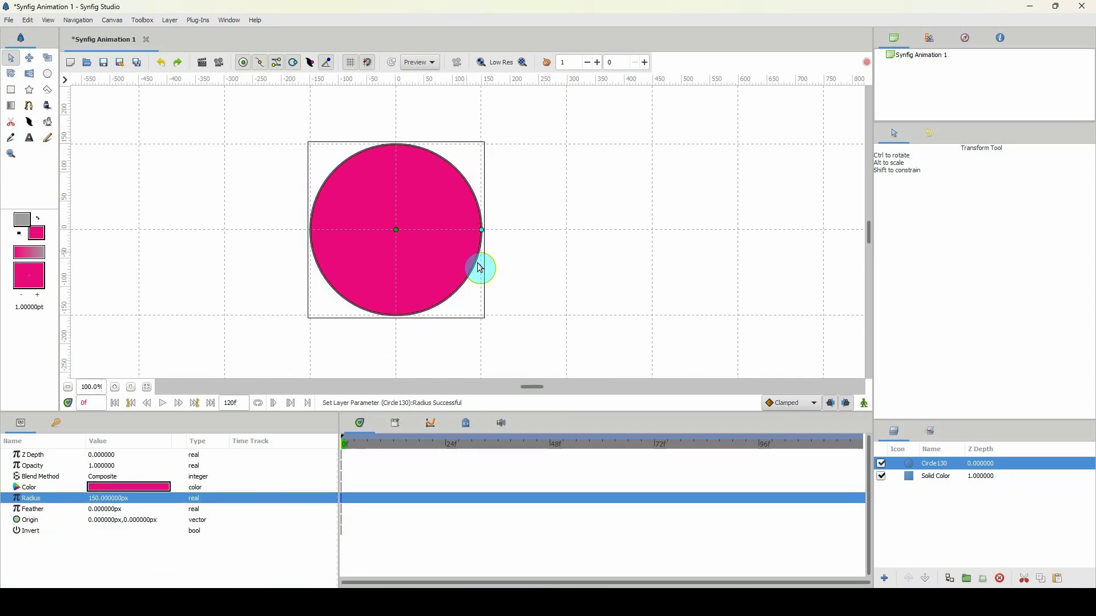
Draw a closed triangular polygon across the circle's right edge, with one vertex inside the circle and two outside it.
scroll(455, 223, "down", 2)
scroll(455, 224, "left", 3)
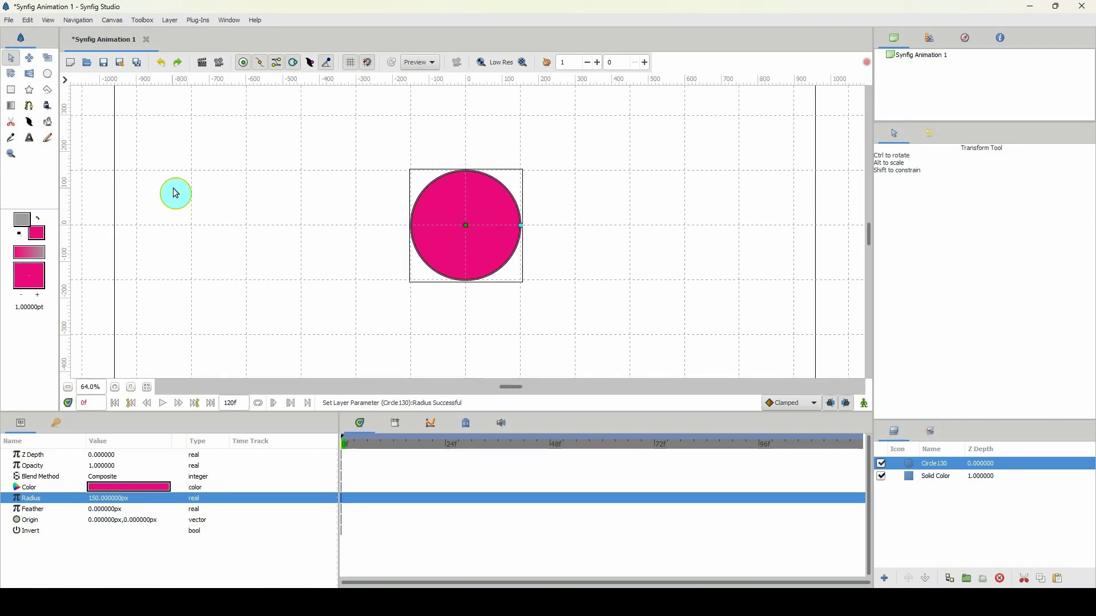
left_click(48, 91)
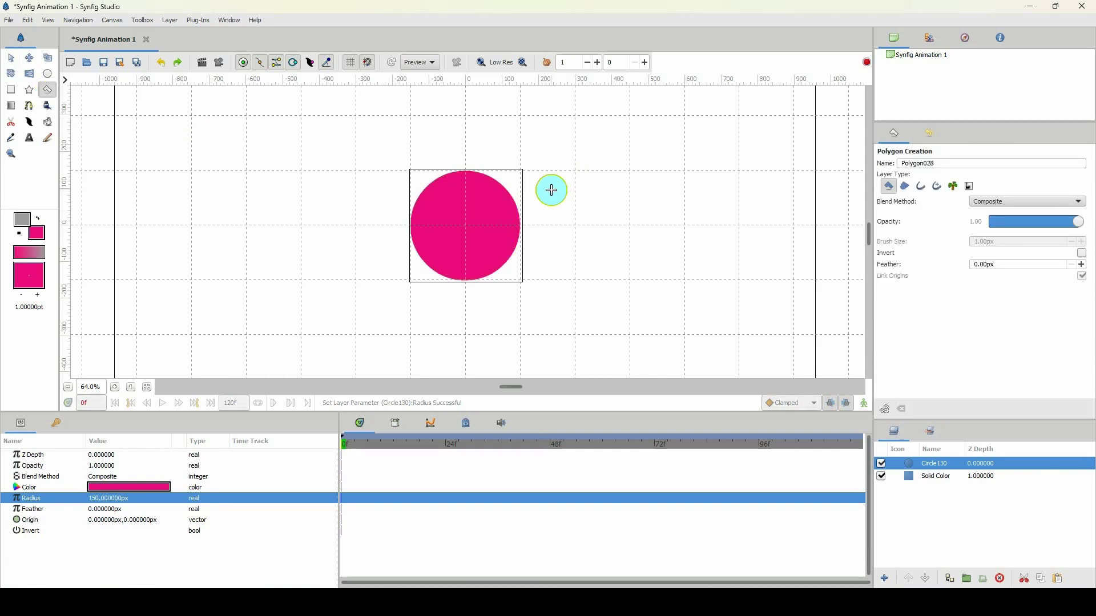
left_click(546, 182)
left_click(484, 214)
left_click(550, 253)
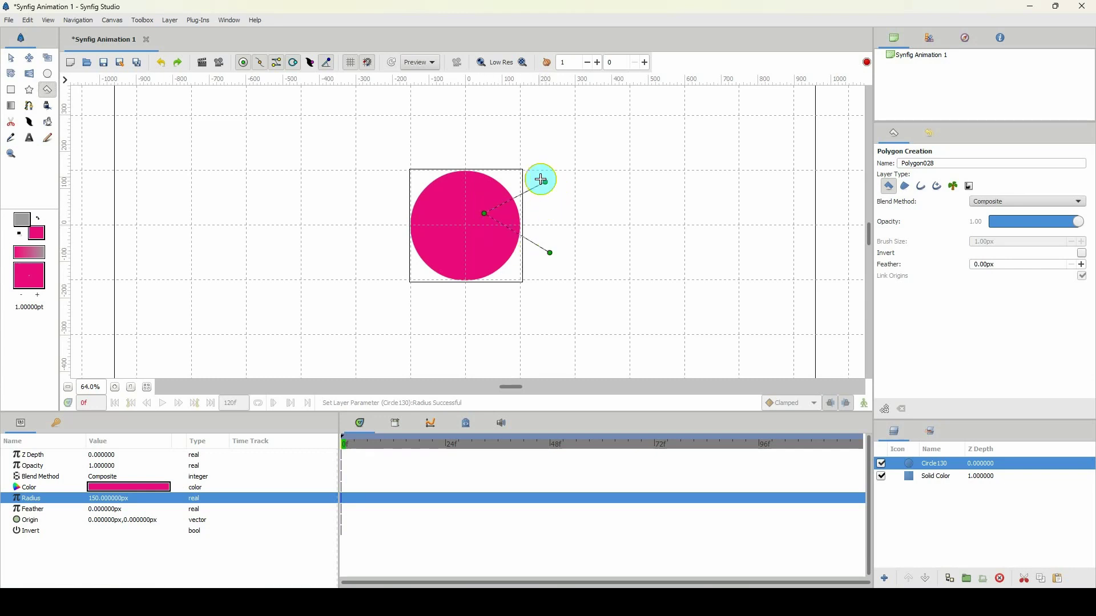
left_click(544, 181)
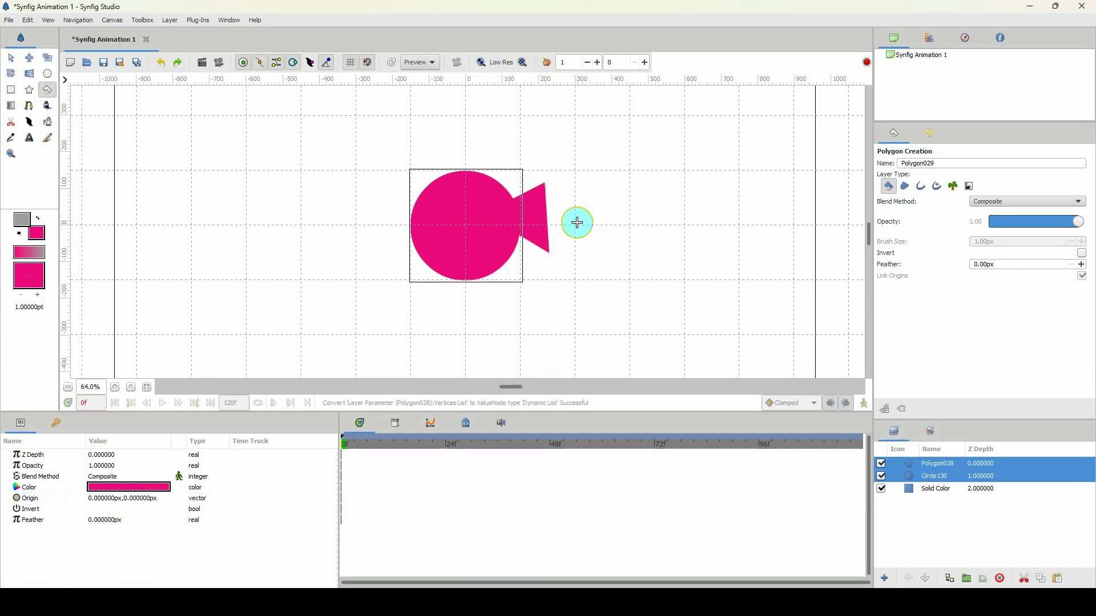
Change the triangle polygon's color to black.
left_click(1019, 464)
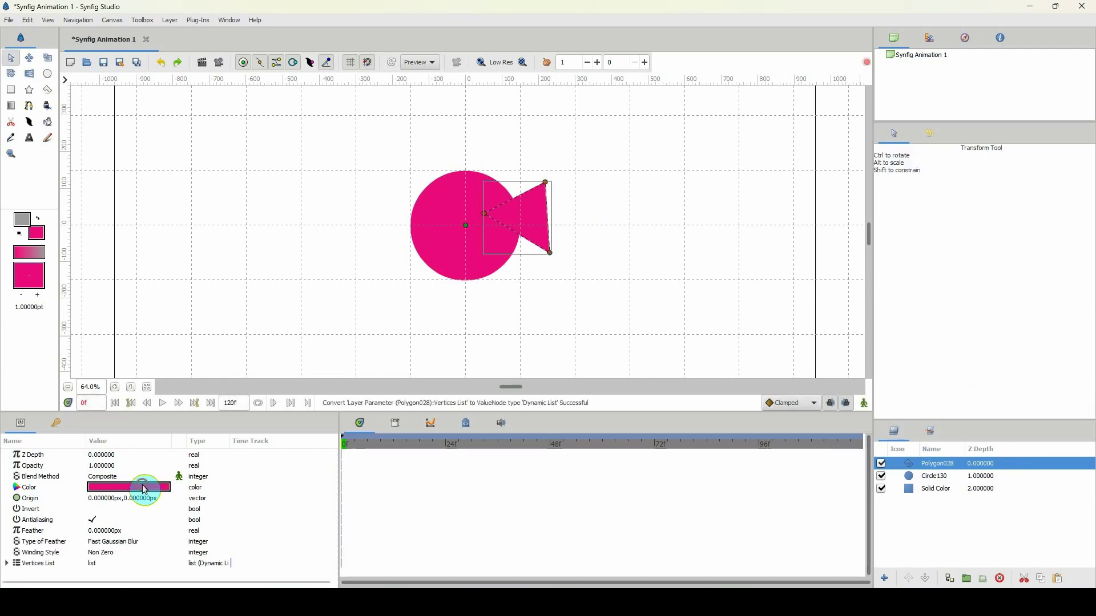
double_click(128, 487)
left_click(455, 284)
left_click(683, 401)
Snap the triangle's inner vertex to the circle's center (0, 0) and both outer vertices to 150, 0 px on the circle's edge.
scroll(503, 233, "up", 2)
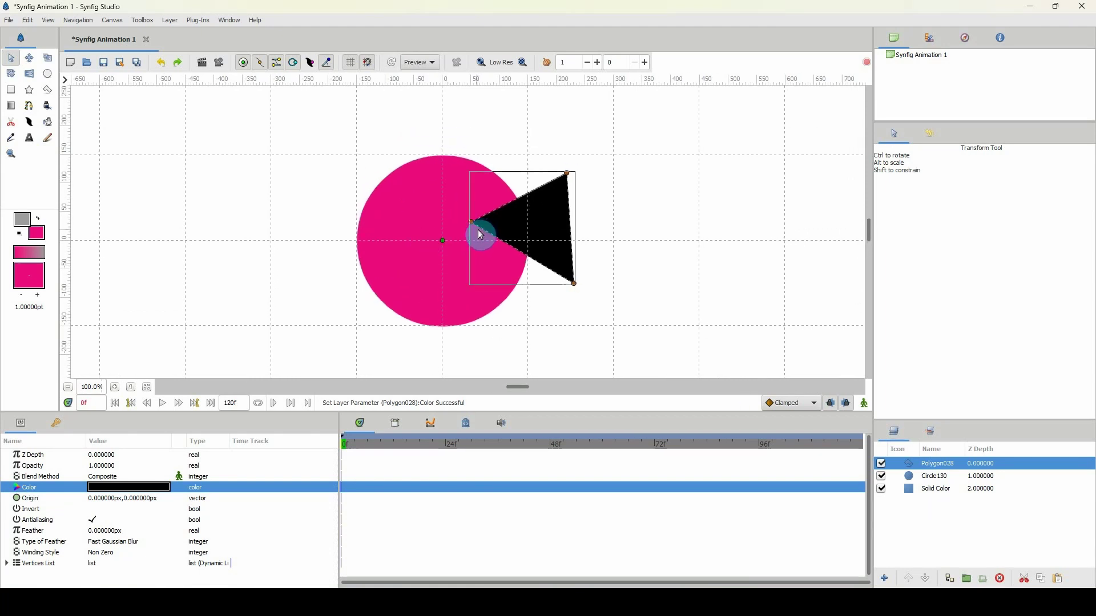
scroll(478, 229, "up", 1)
left_click_drag(472, 227, 436, 243)
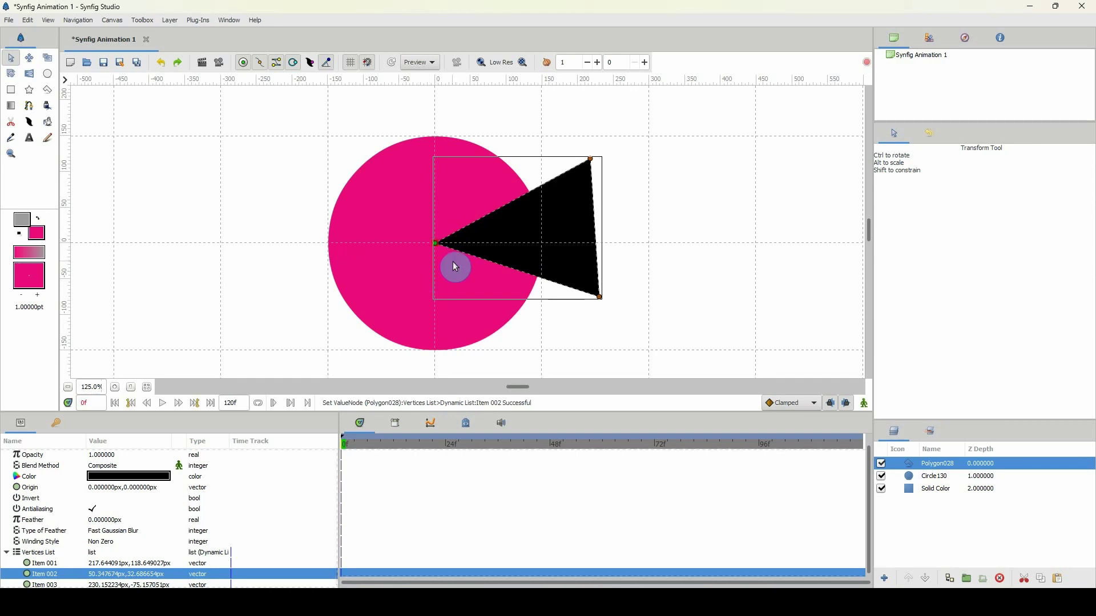
left_click(591, 162)
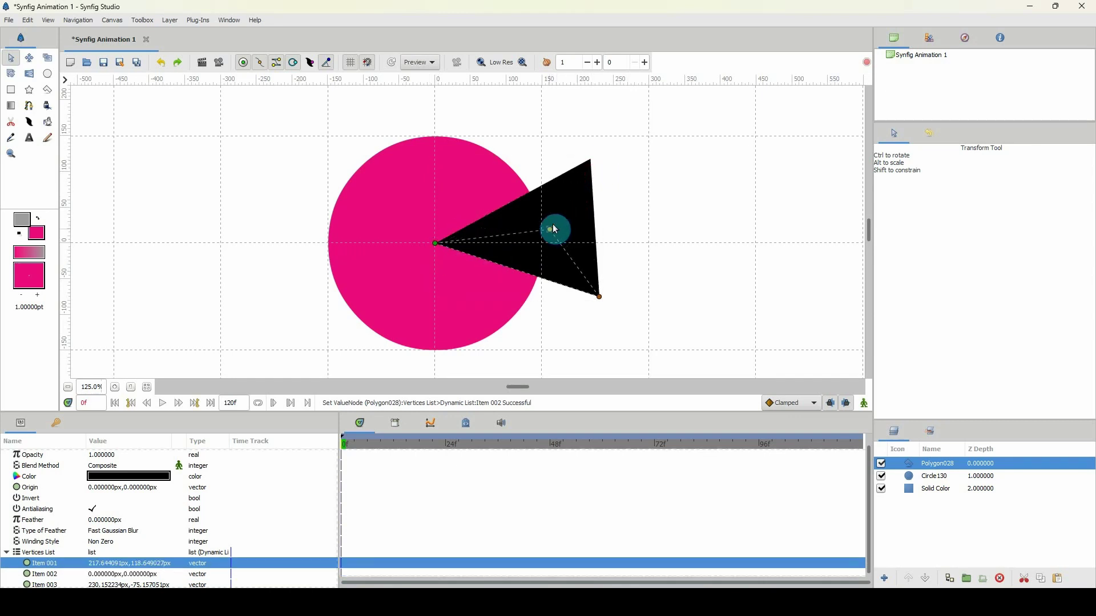
left_click_drag(547, 245, 547, 247)
left_click_drag(597, 297, 542, 244)
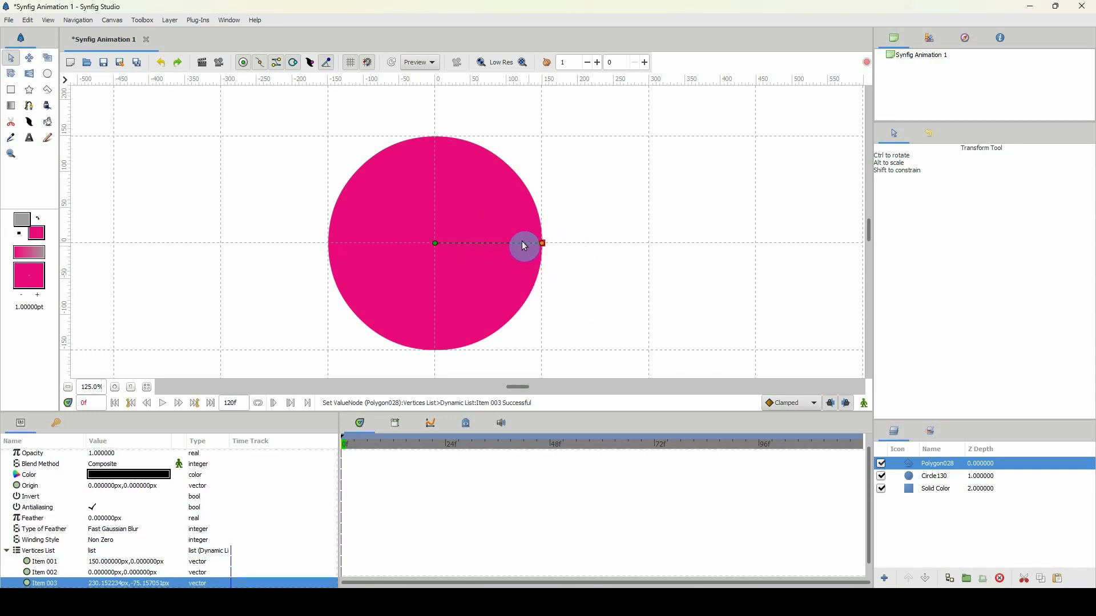
Open the triangle into a mouth-shaped wedge by moving one outer vertex above and the other below the circle along the 150 px vertical gridline.
left_click_drag(545, 246, 560, 174)
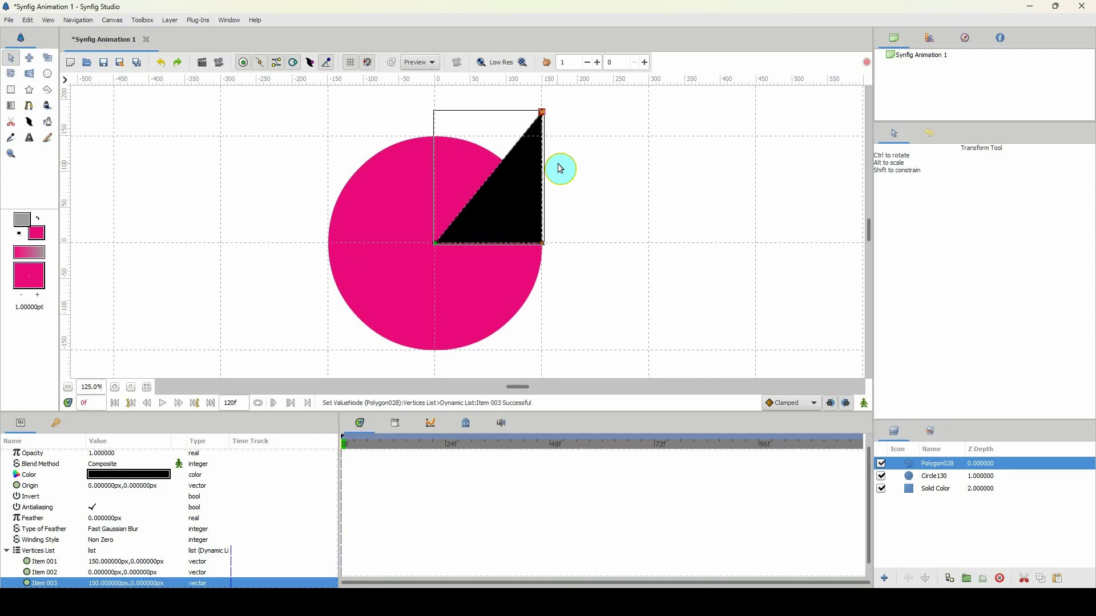
left_click(543, 244)
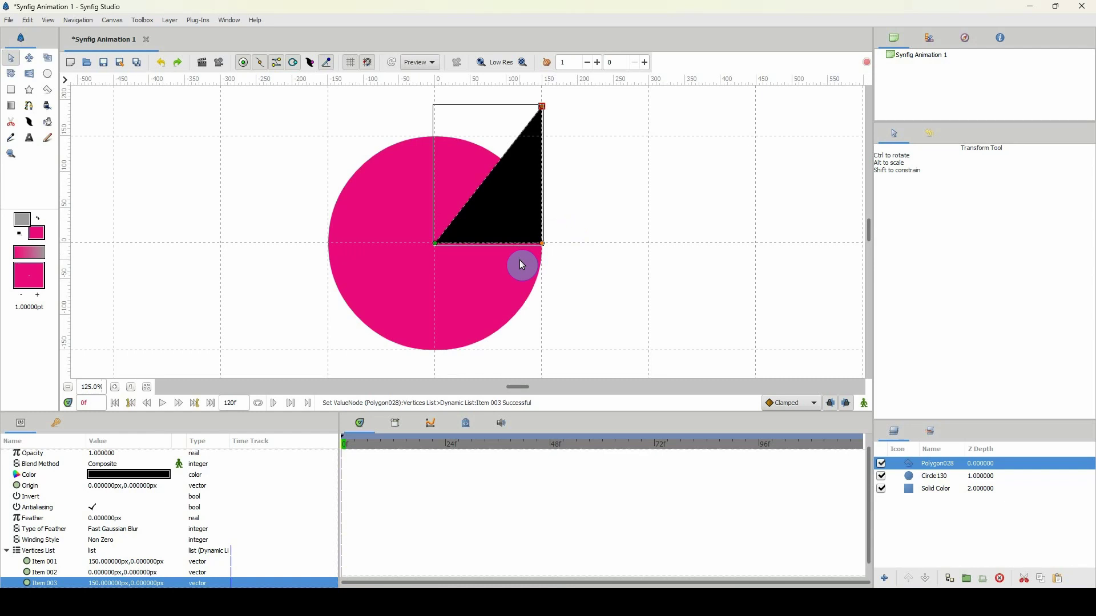
key("Down")
key("Down")
key("Down")
key("Down")
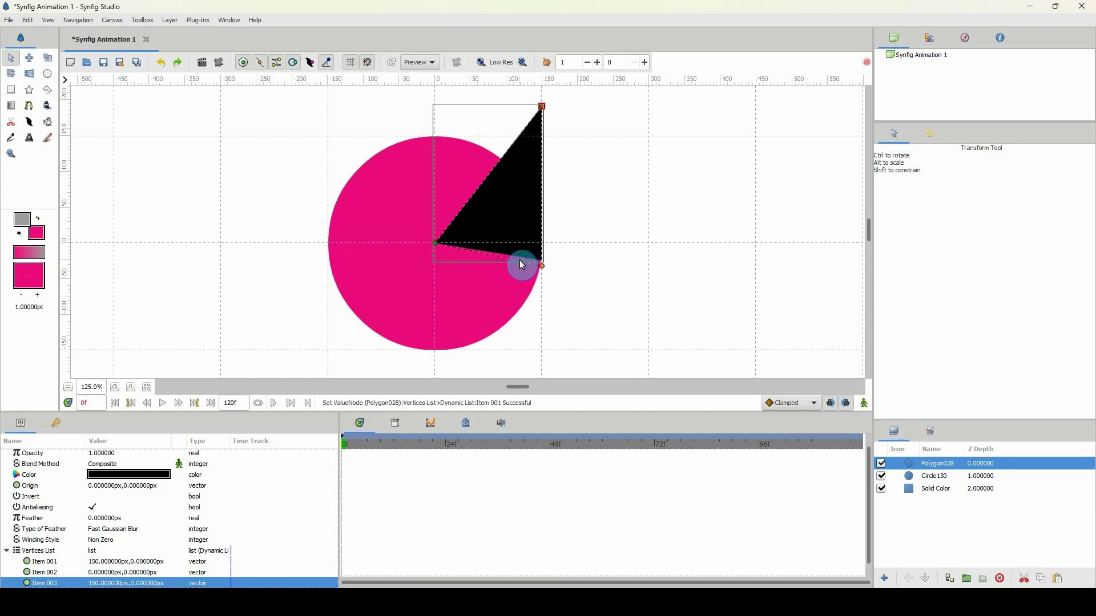
key("Down")
key("Down")
key("Down")
key("Down")
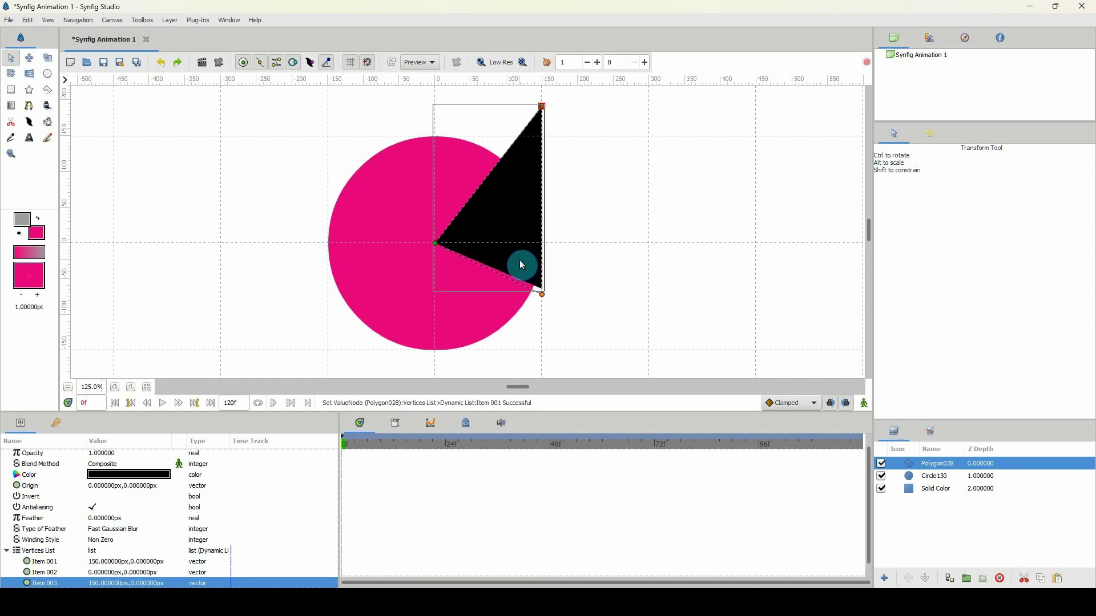
key("Down")
key("Down")
key("Down")
key("Down")
key("Down")
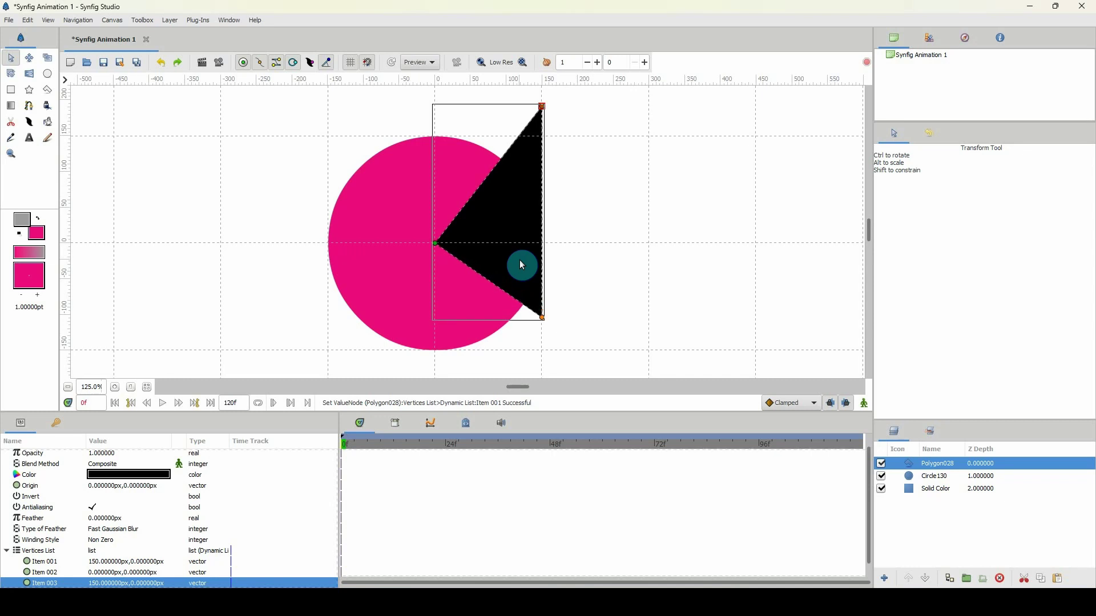
key("Down")
key("Down")
key("Down")
key("Down")
key("Down")
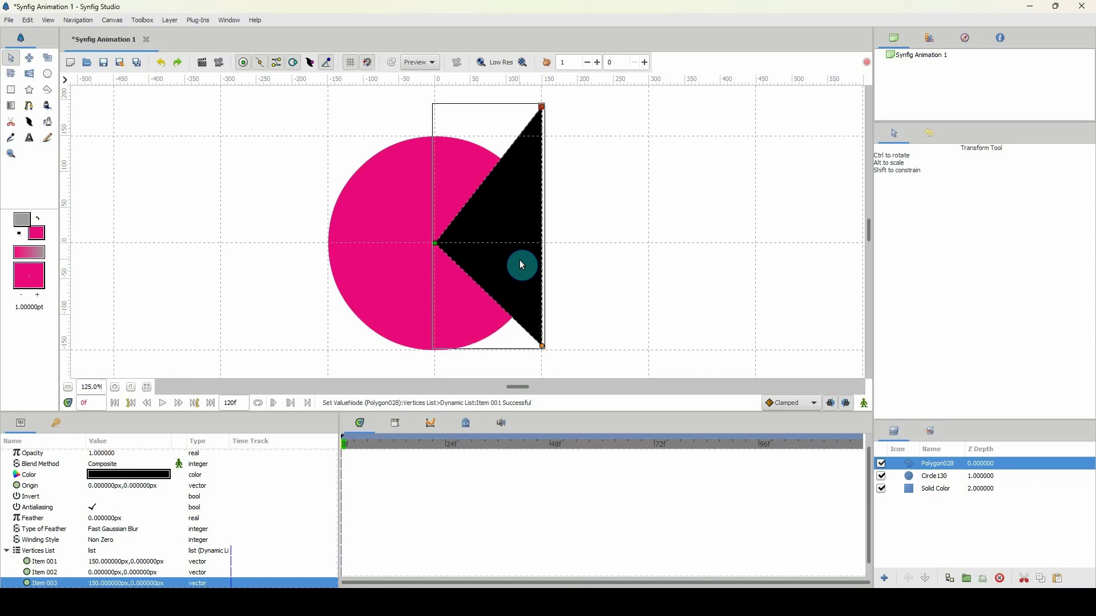
key("Down")
key("Down")
key("Down")
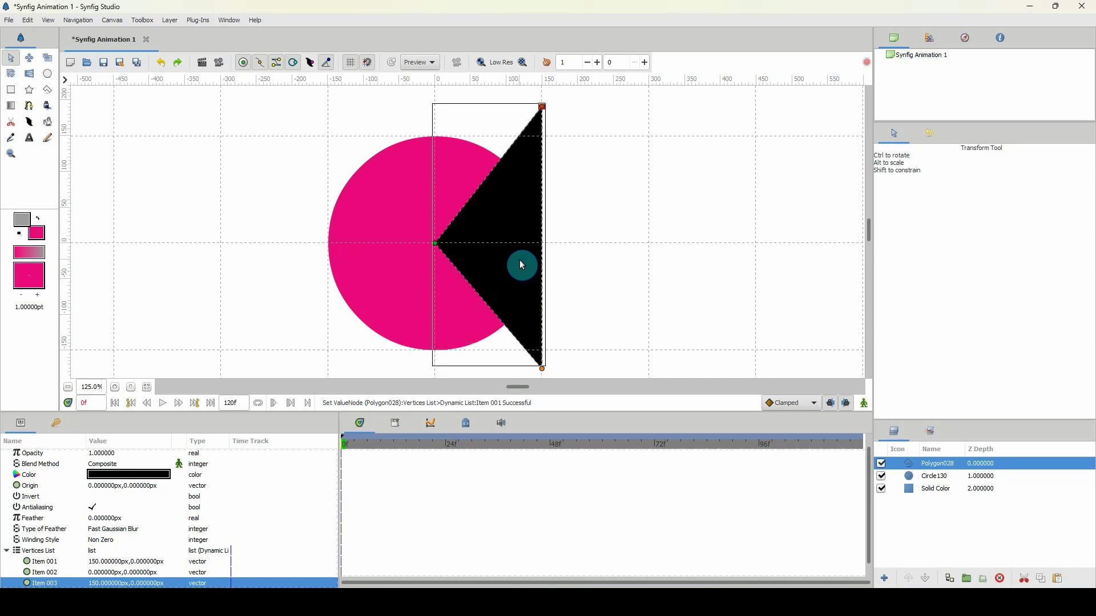
key("Down")
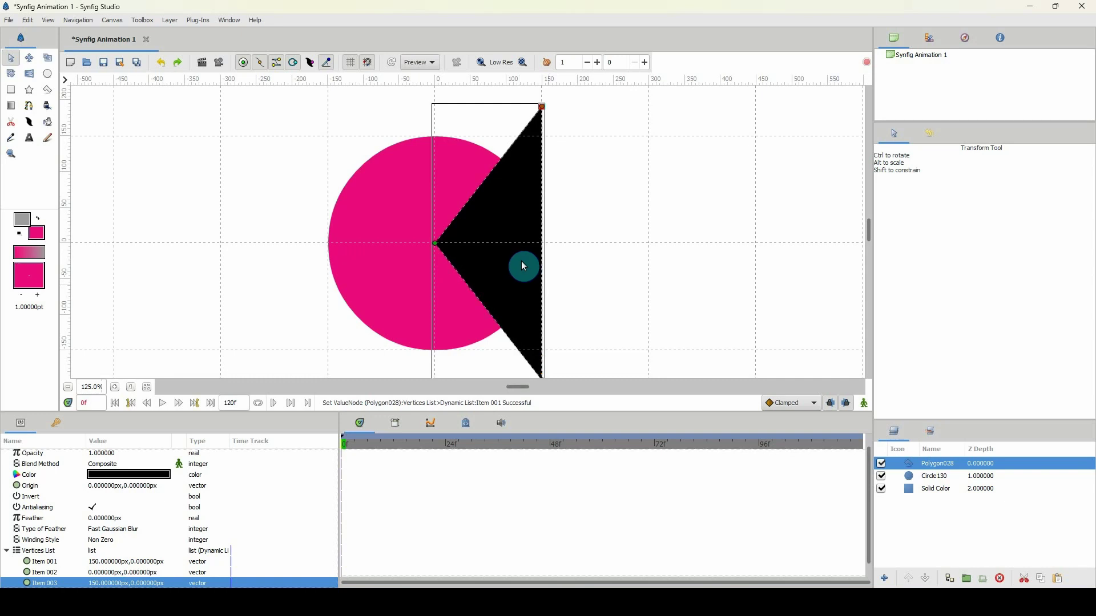
Group the triangle polygon and circle layers together.
left_click(933, 477, "ctrl")
left_click(966, 578)
left_click(940, 477)
left_click(933, 465)
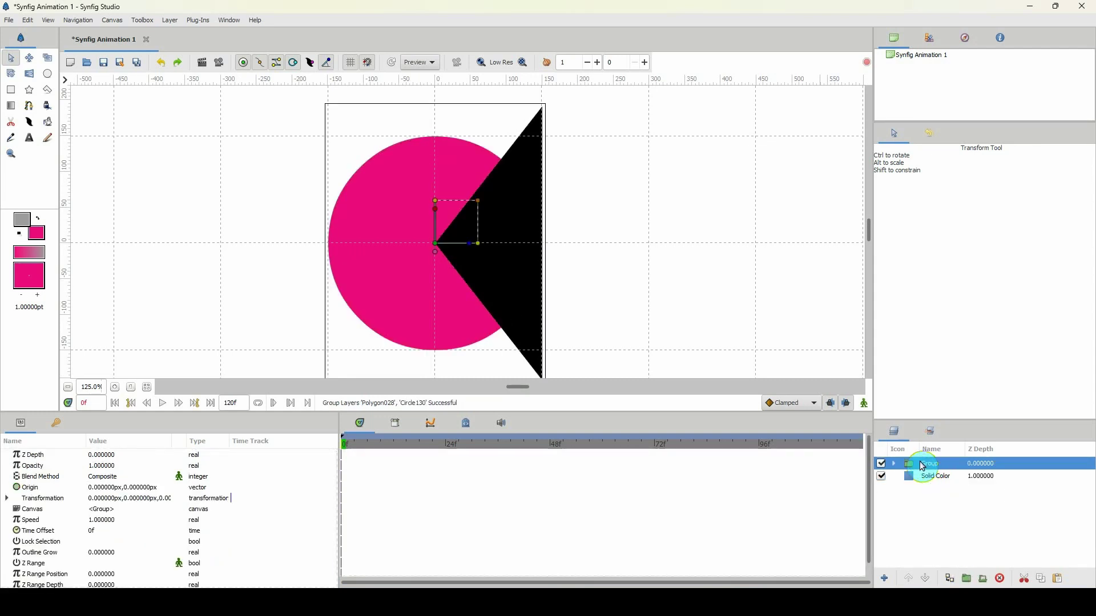
Set the blend method of the triangle polygon inside the group to Alpha Over.
left_click(894, 463)
left_click(936, 481)
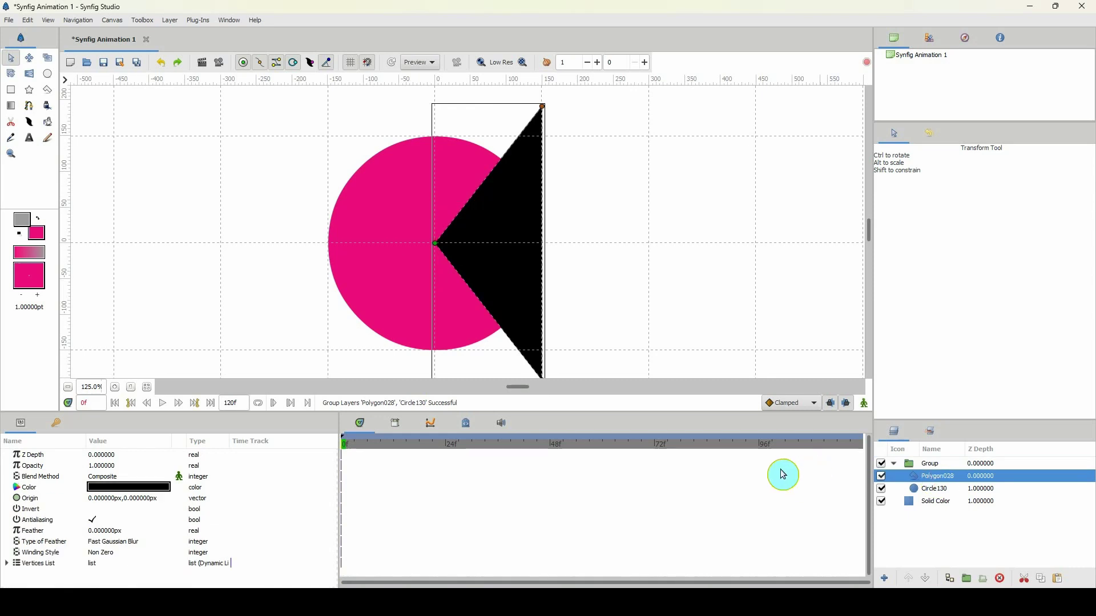
left_click(108, 481)
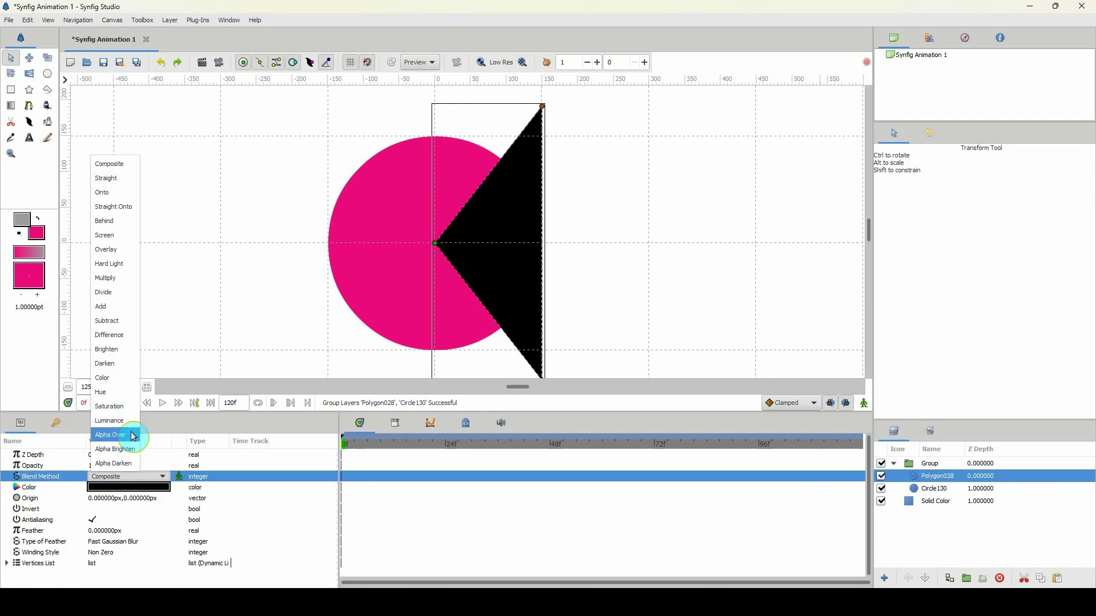
left_click(111, 440)
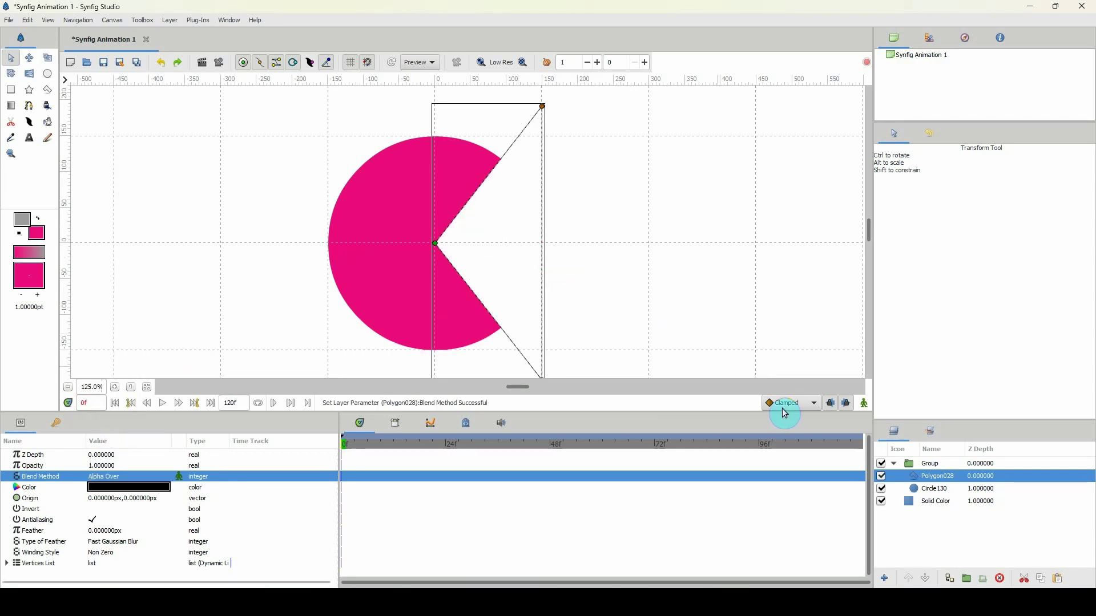
Inspect the circle's cut edge up close and shrink the circle's radius to about 147 px.
left_click(952, 502)
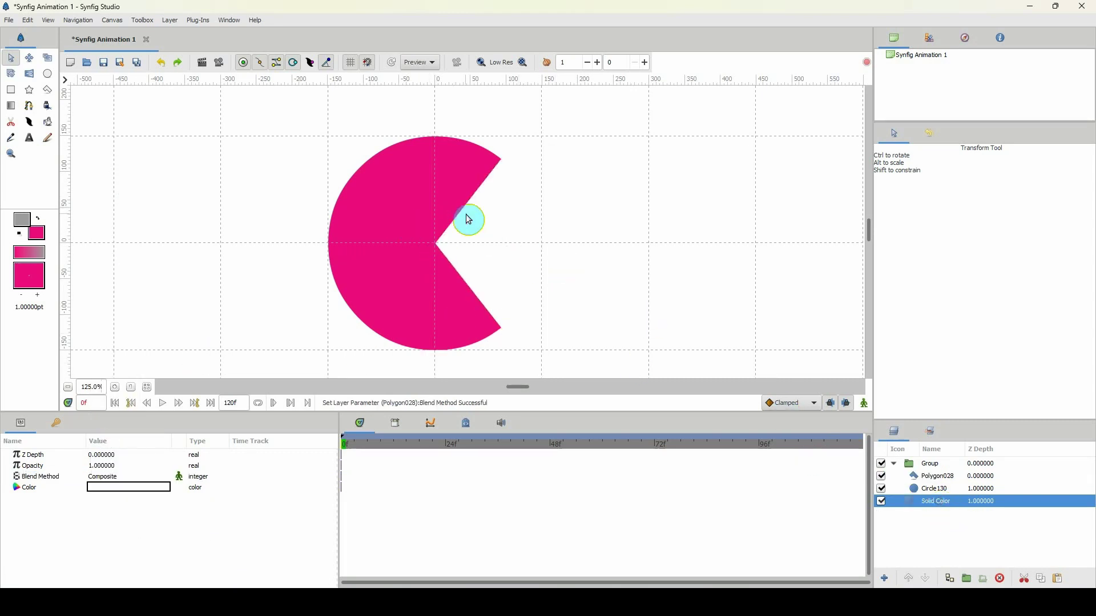
scroll(473, 208, "up", 4)
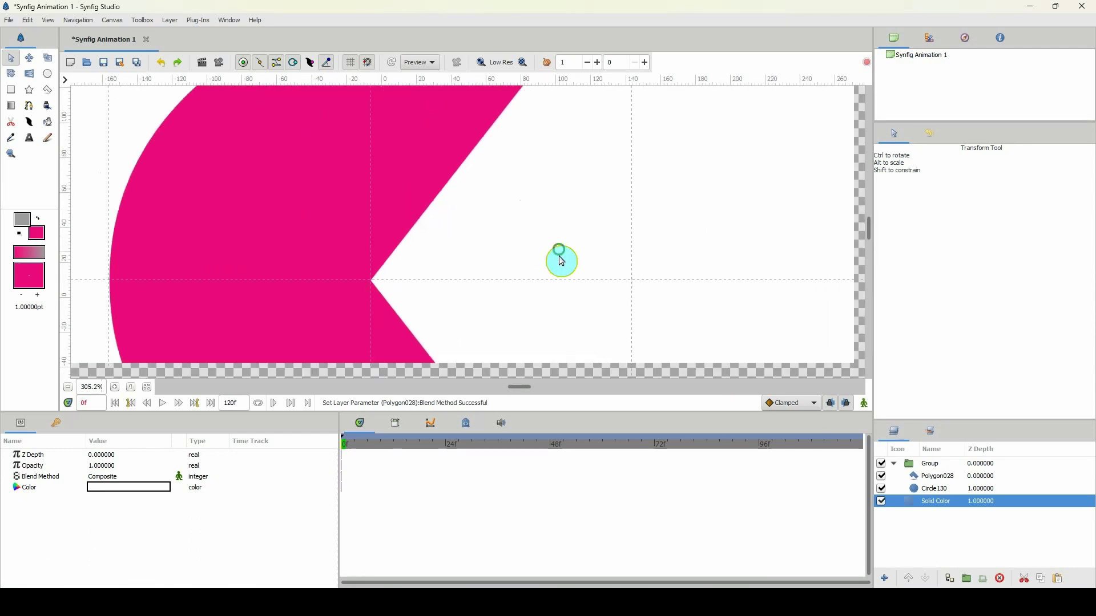
scroll(610, 230, "up", 7)
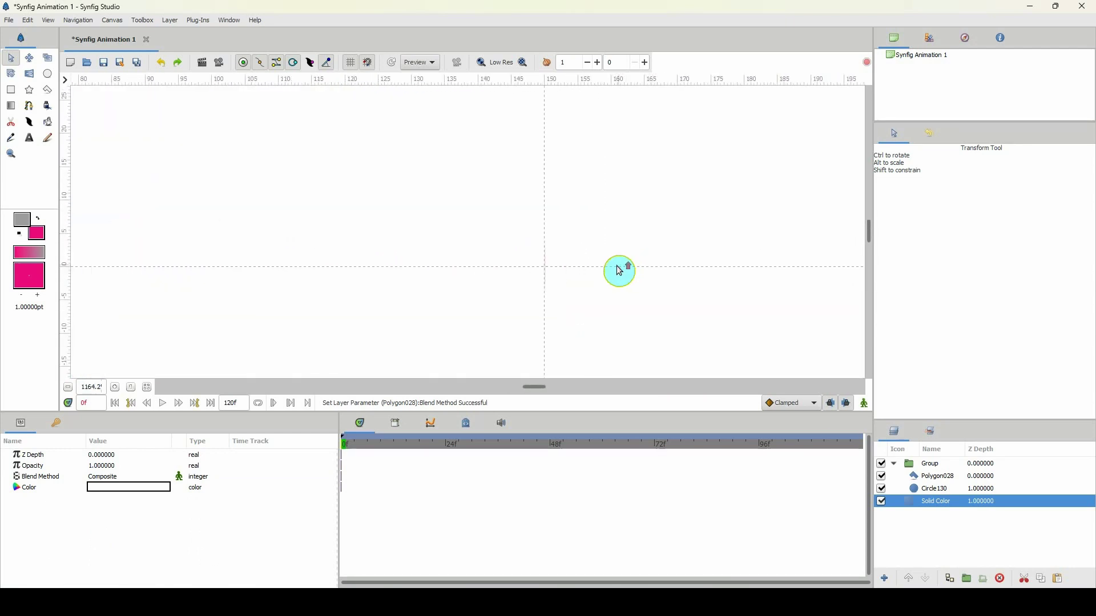
scroll(510, 280, "down", 11)
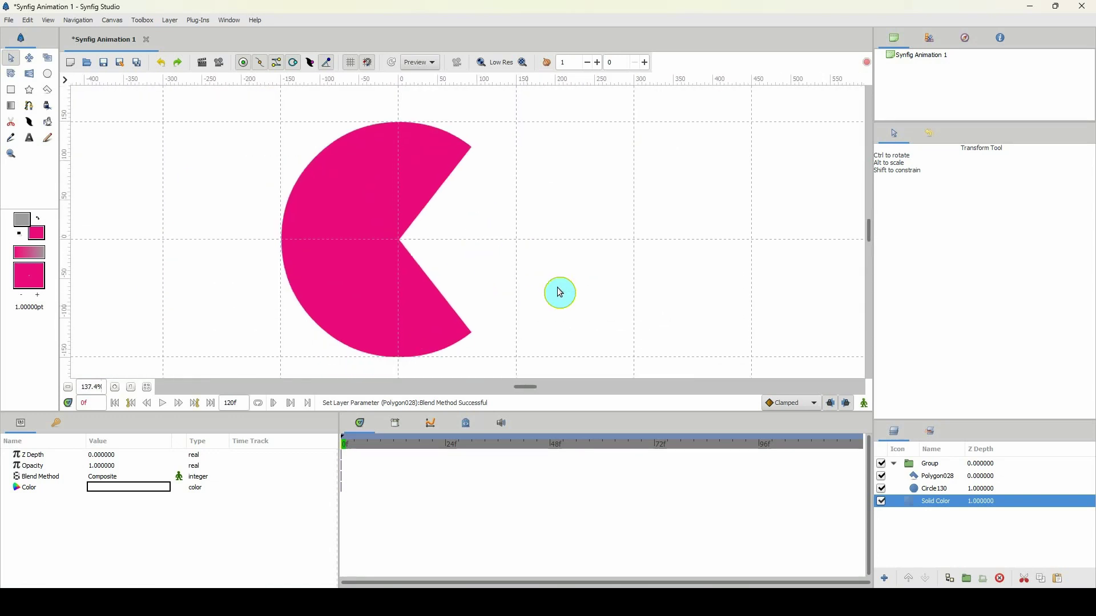
left_click(927, 489)
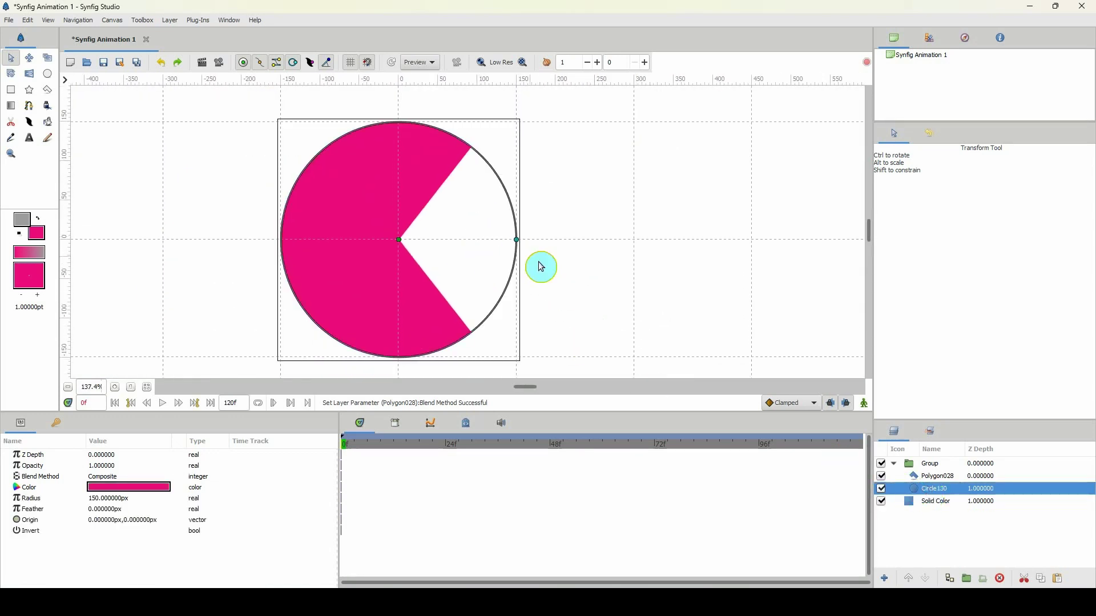
left_click(517, 241)
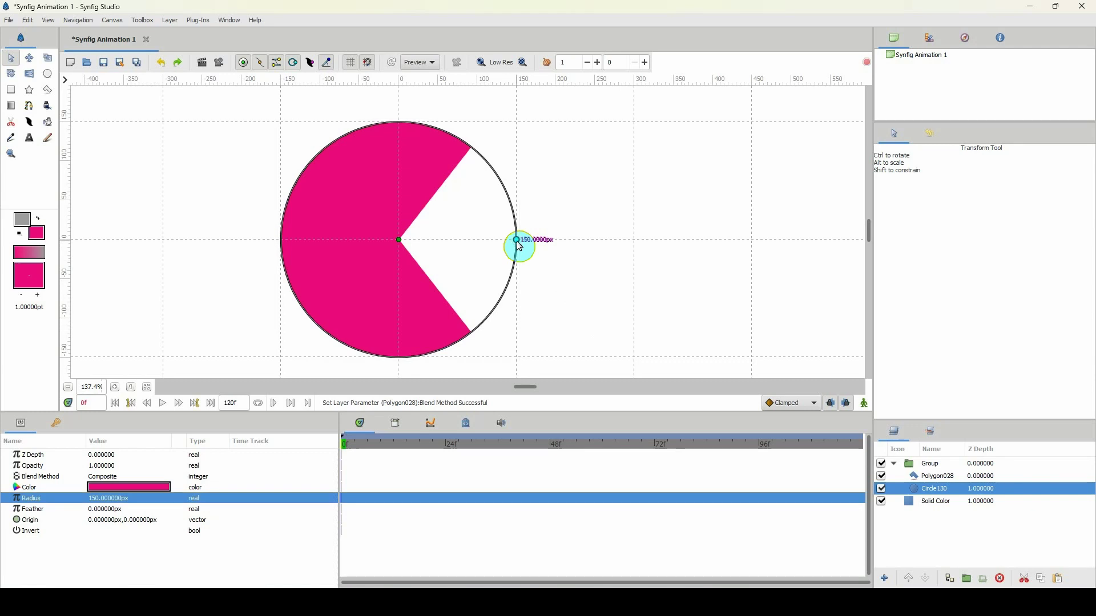
left_click_drag(519, 246, 517, 247)
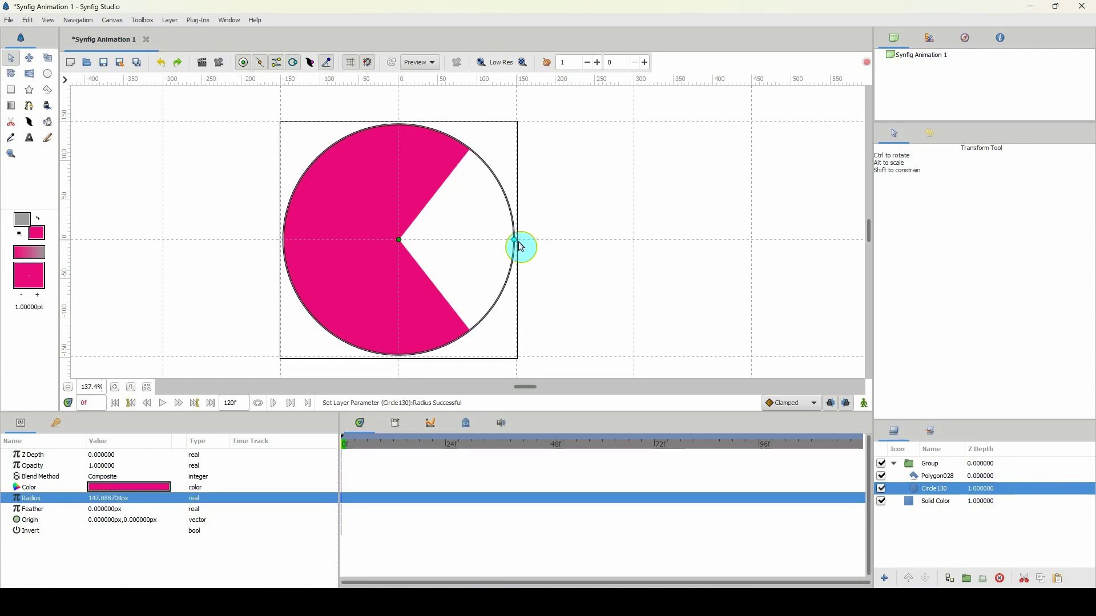
Recolor the circle inside the group to an orange-yellow with hue 45 and full saturation and value.
left_click(924, 464)
left_click(895, 464)
scroll(554, 219, "down", 3)
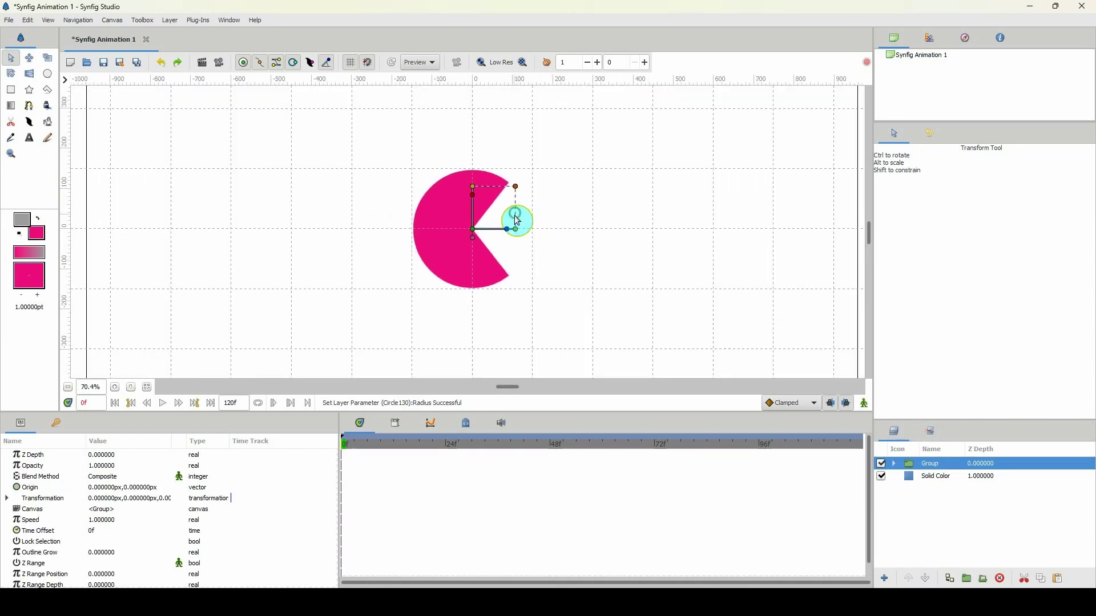
left_click(894, 464)
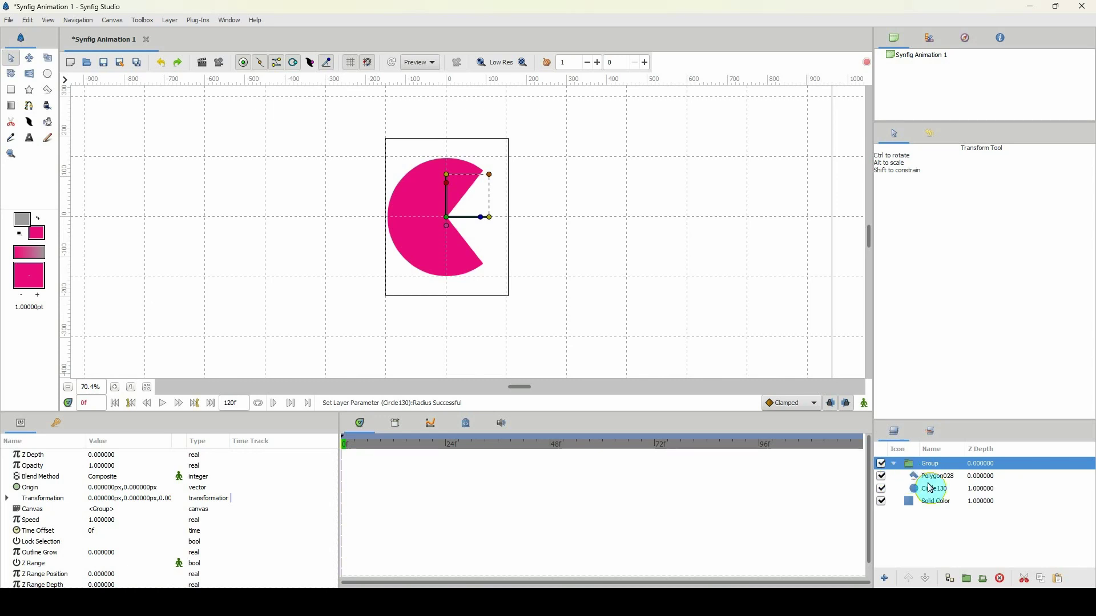
left_click(930, 488)
double_click(153, 492)
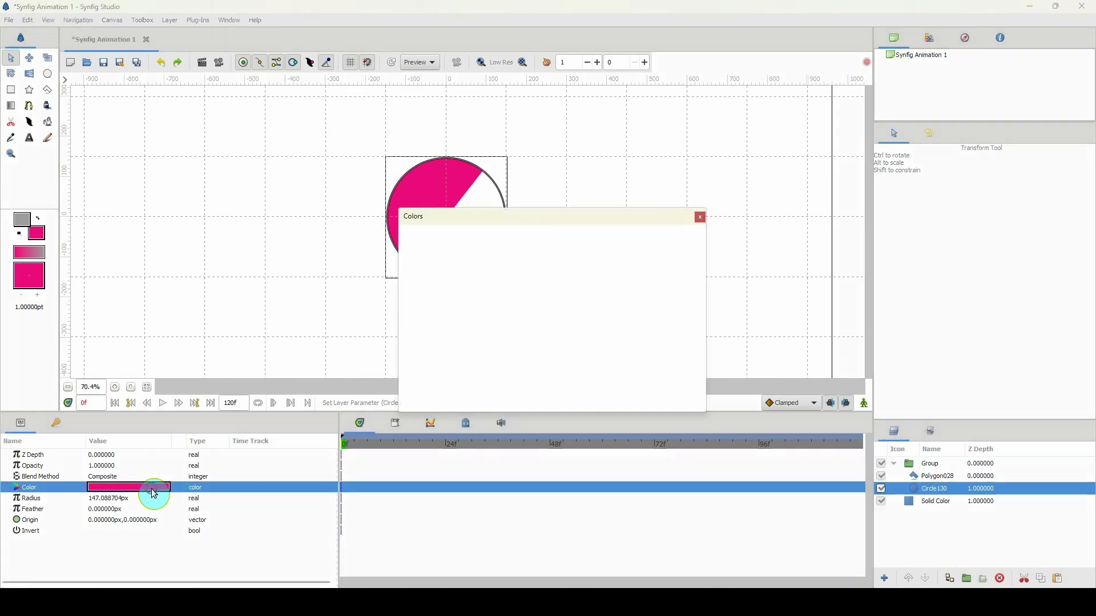
left_click_drag(524, 220, 671, 256)
left_click(626, 311)
left_click_drag(626, 312, 633, 312)
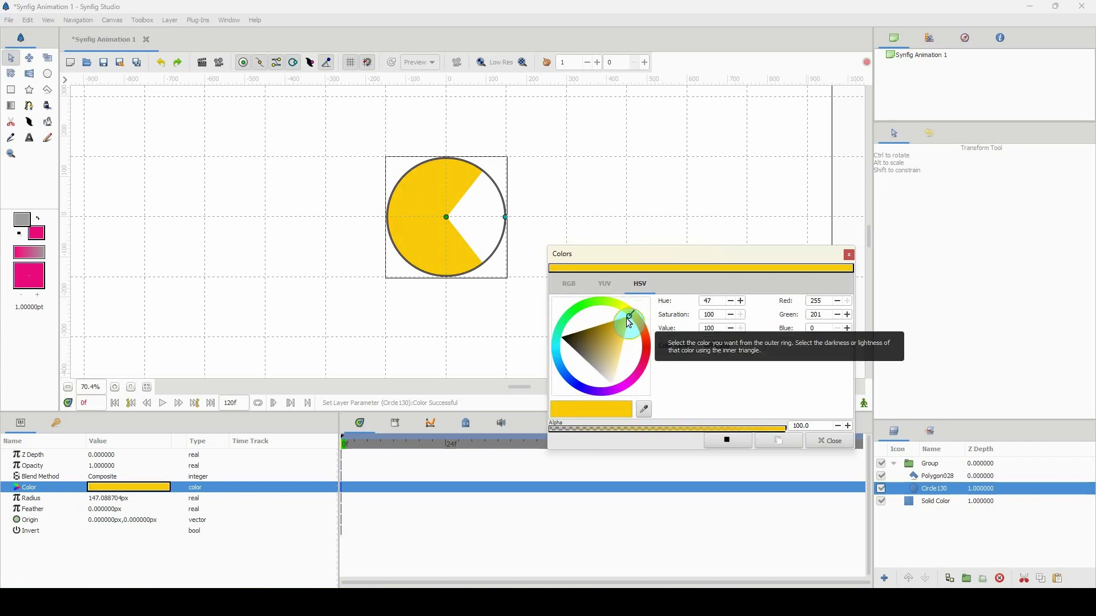
left_click_drag(631, 321, 635, 314)
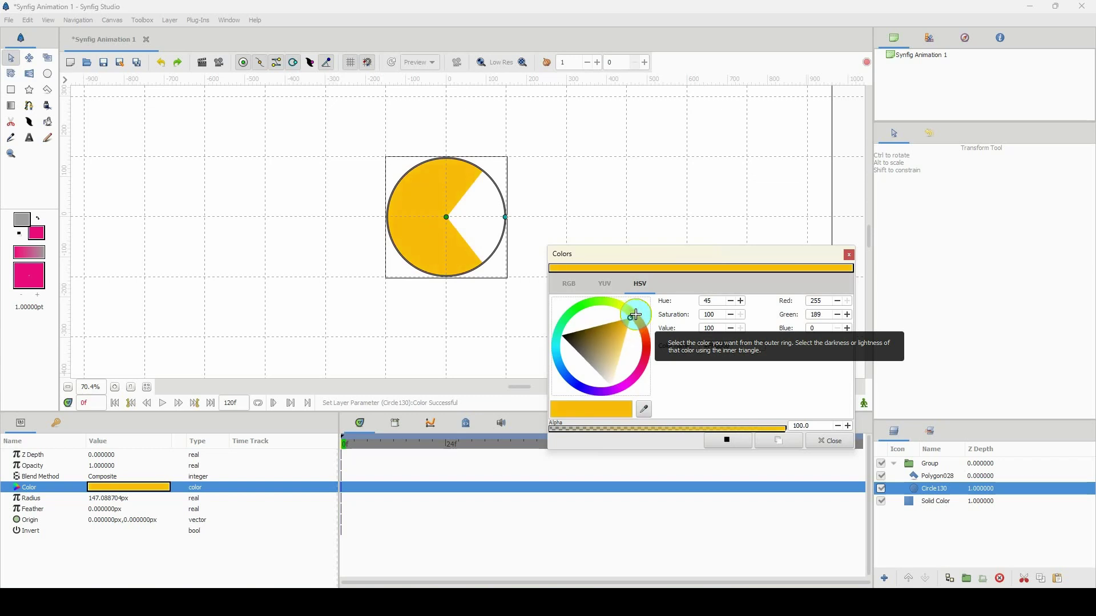
left_click(829, 440)
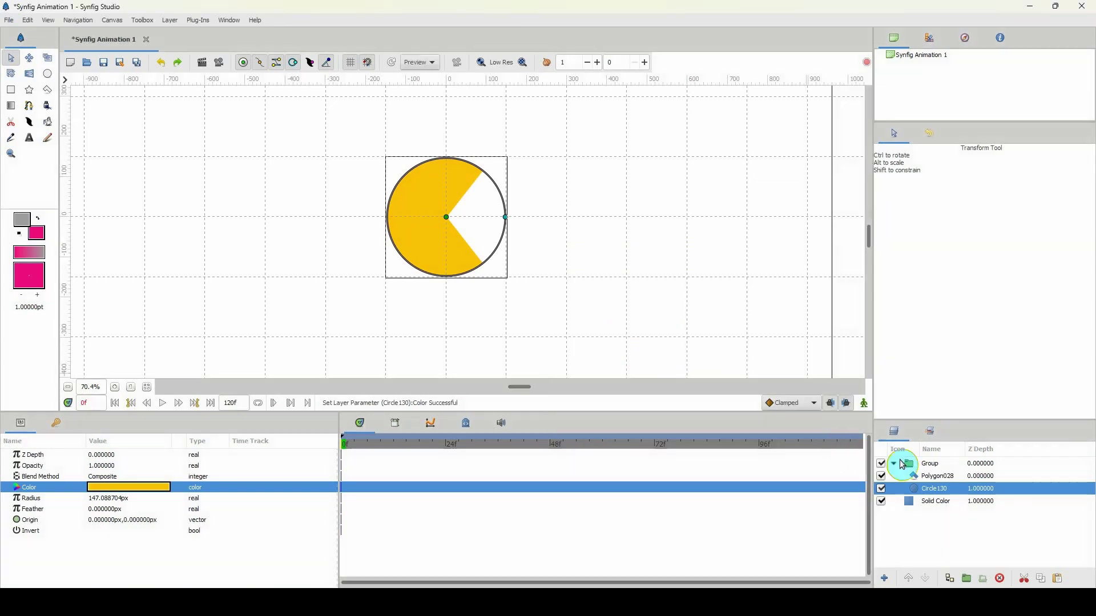
Collapse the group containing the polygon and circle and rename it mouth_open.
left_click(897, 466)
scroll(481, 255, "down", 2)
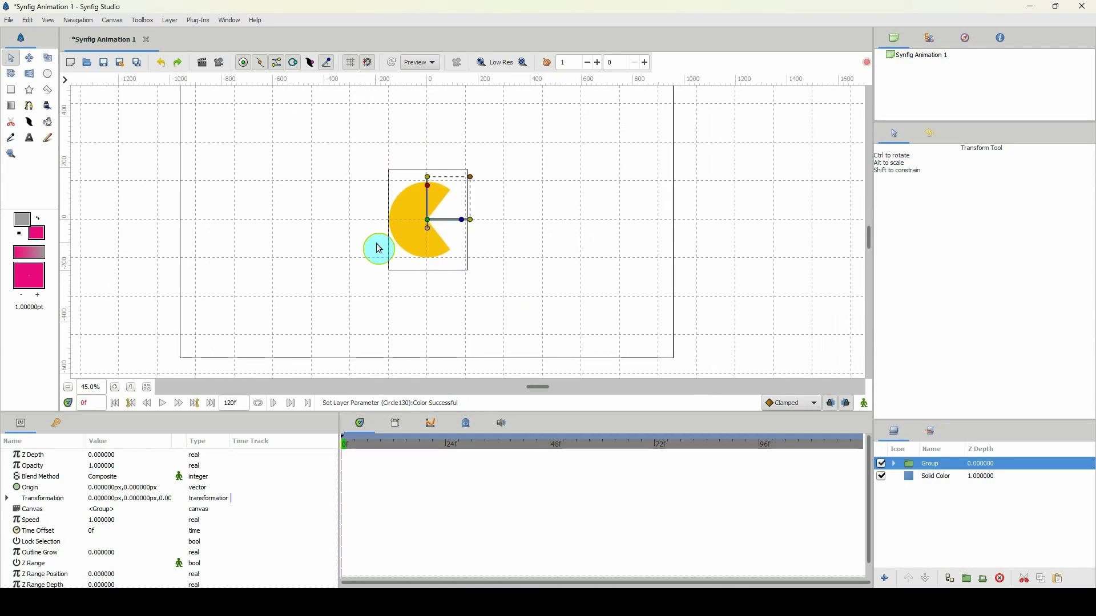
scroll(379, 248, "left", 4)
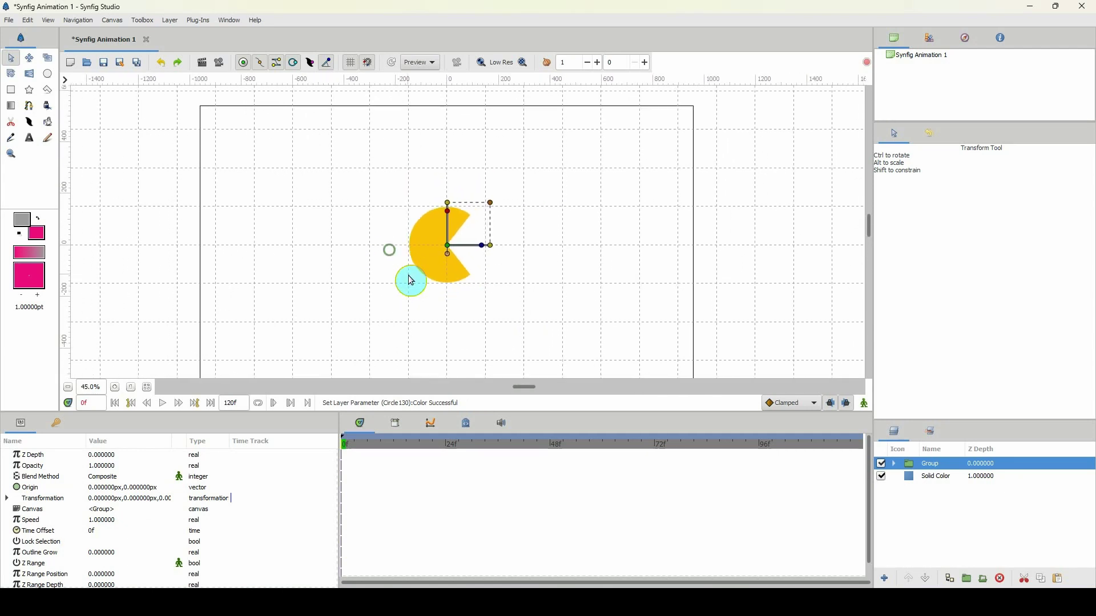
scroll(450, 228, "down", 1)
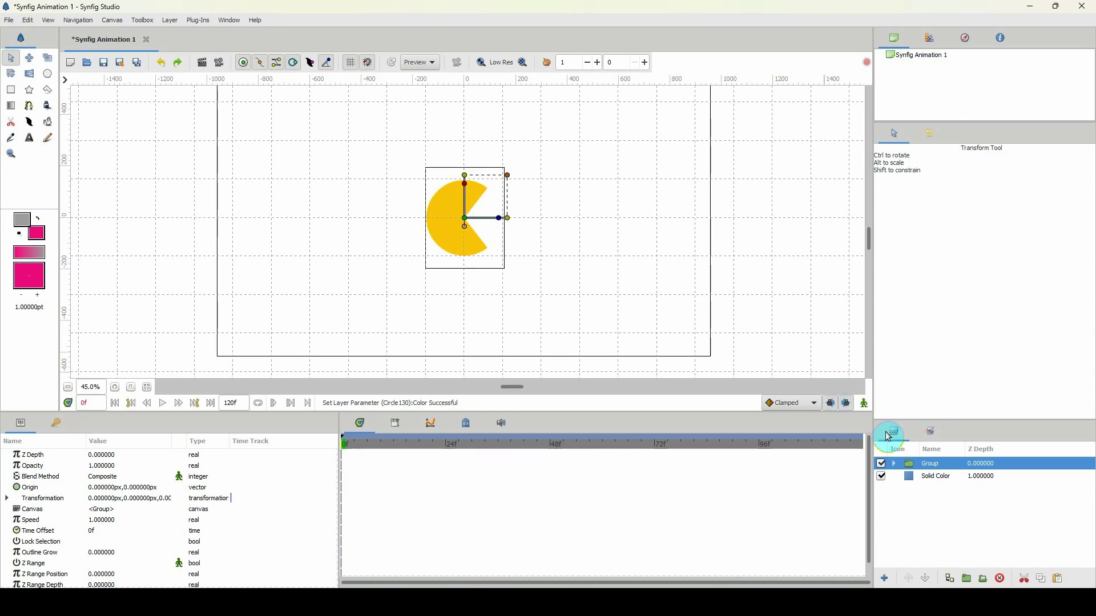
double_click(928, 464)
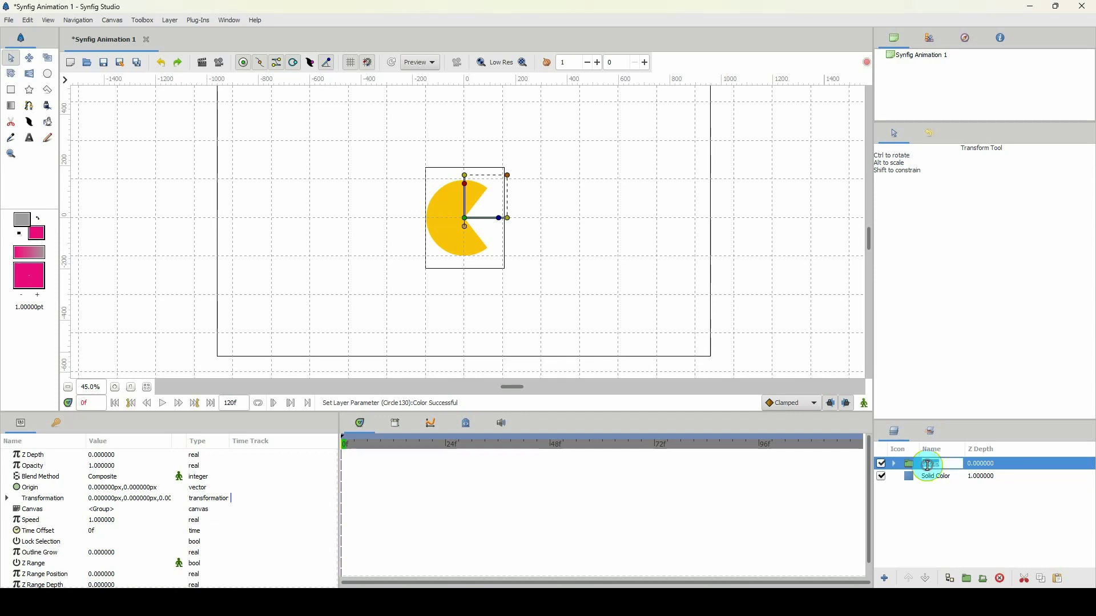
type("mou")
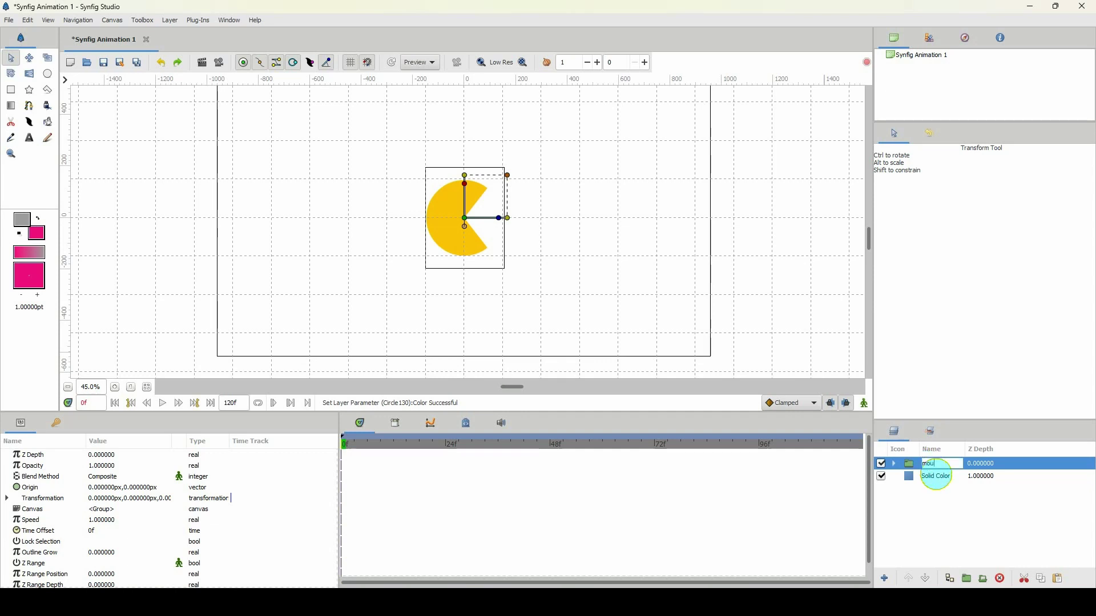
type("th_open")
key("Return")
Duplicate the mouth_open group and name the copy below it mouth_closed.
key("ctrl+c")
key("ctrl+v")
left_click_drag(933, 476, 982, 481)
type("closed")
key("Return")
Hide the mouth_open group and delete the wedge polygon from the mouth_closed group.
left_click(880, 463)
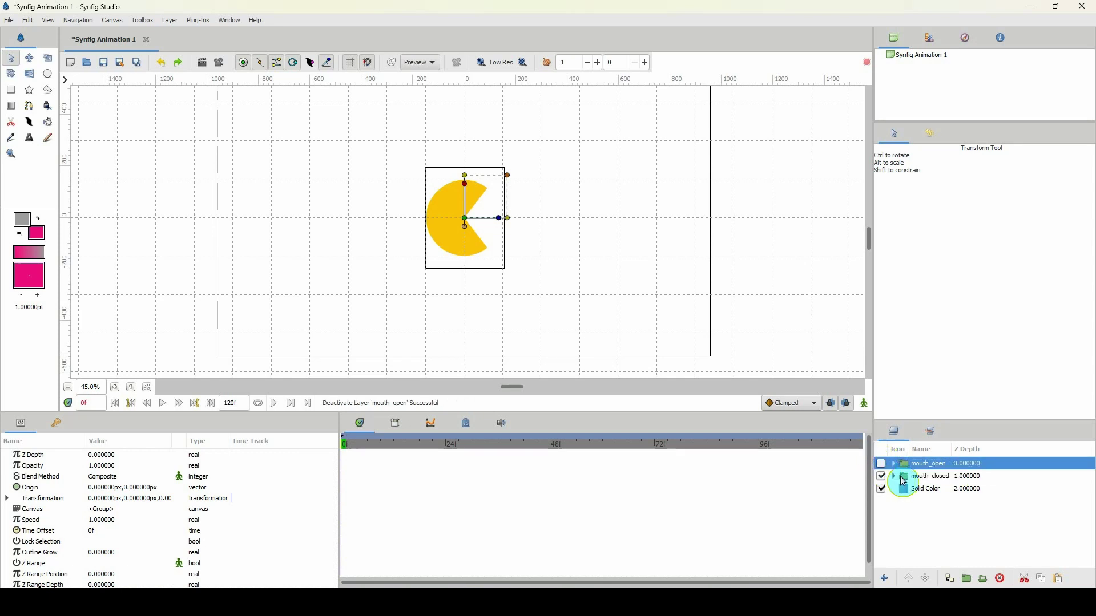
left_click(895, 477)
left_click(893, 492)
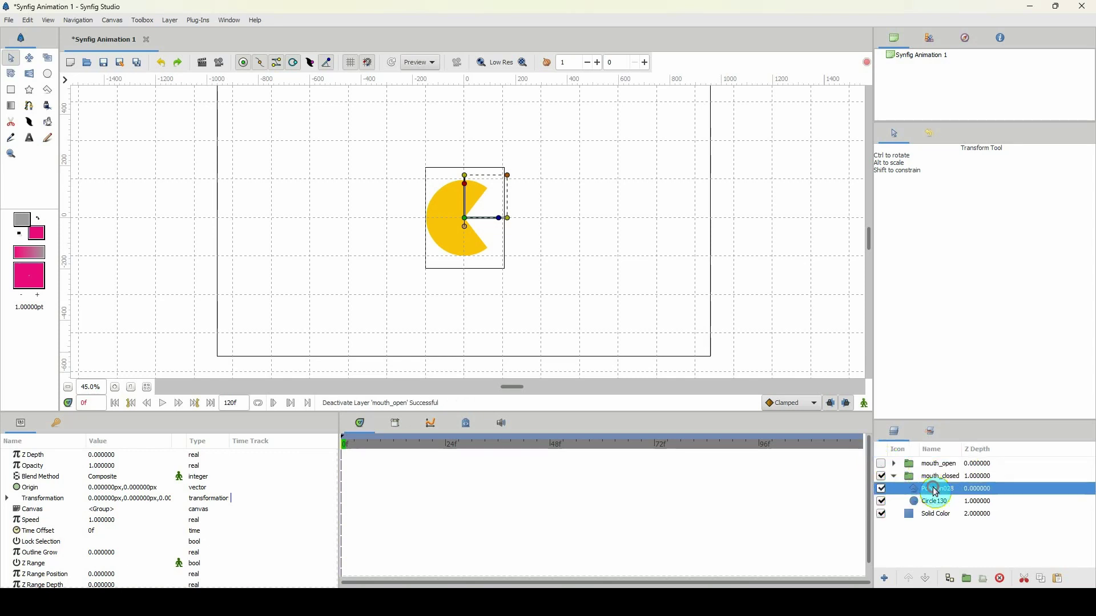
left_click(881, 489)
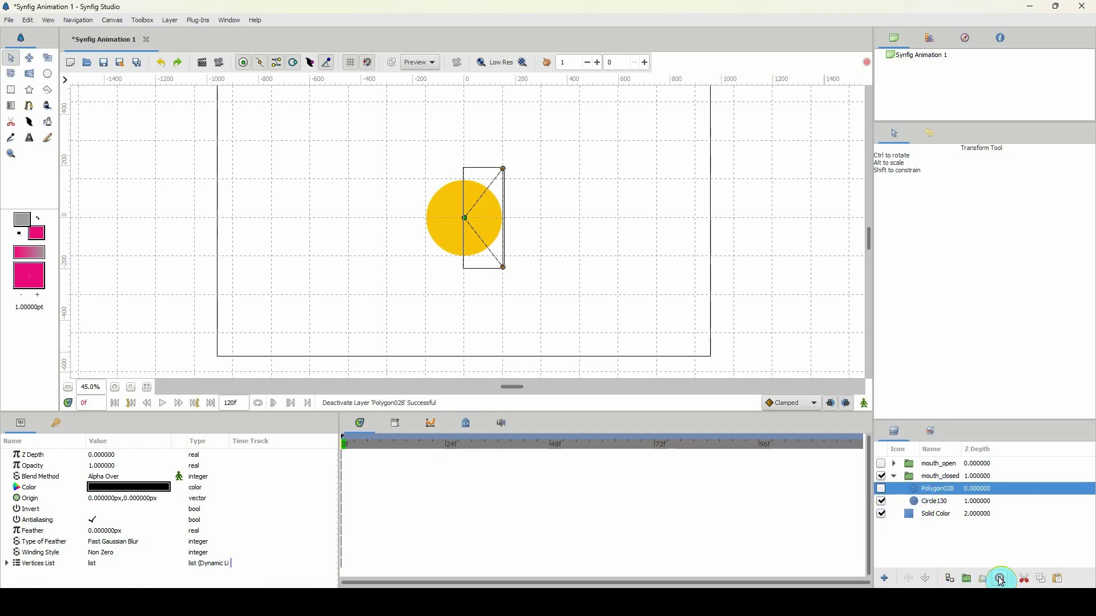
left_click(999, 580)
left_click(894, 477)
Show mouth_open again and toggle mouth_closed off and on to compare the shapes, leaving both groups enabled.
left_click(881, 463)
left_click(881, 476)
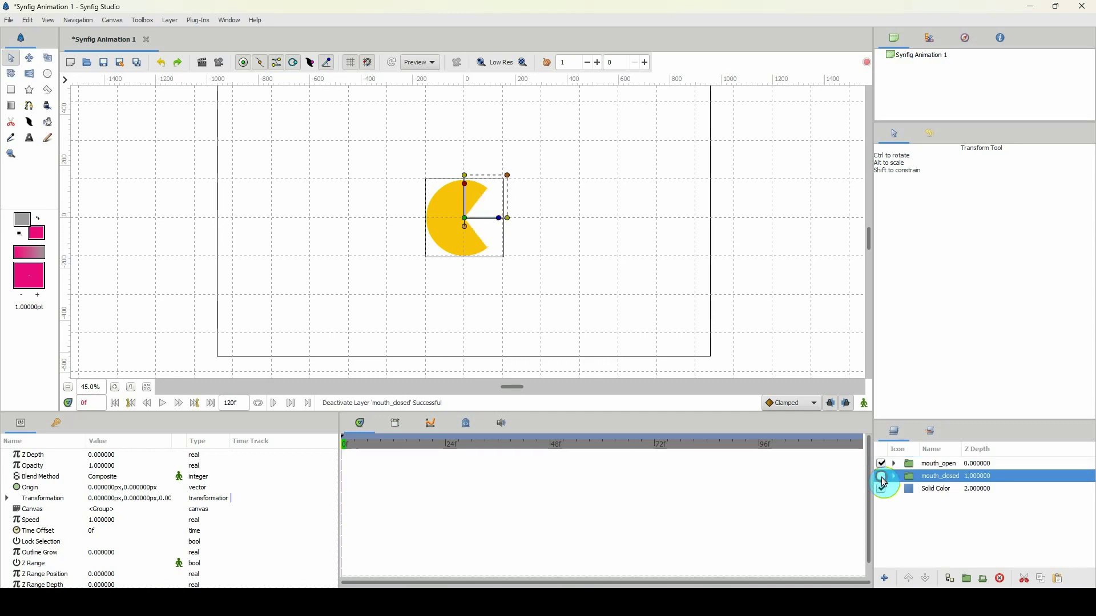
left_click(881, 476)
left_click(882, 477)
left_click(882, 476)
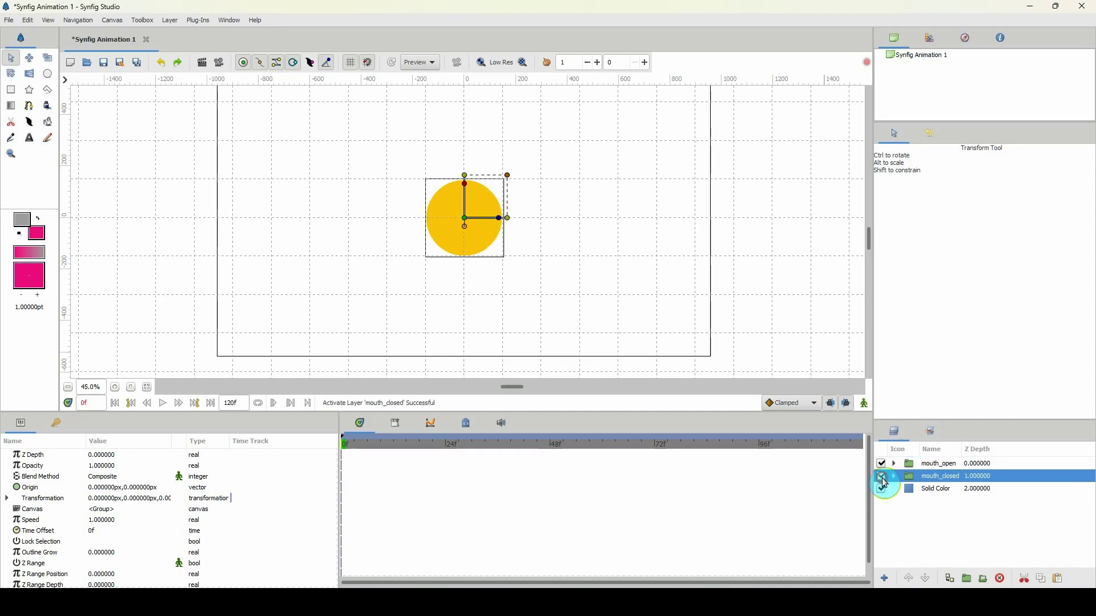
Group mouth_open and mouth_closed together and name the new group mouthSHAPES.
left_click(930, 464, "ctrl")
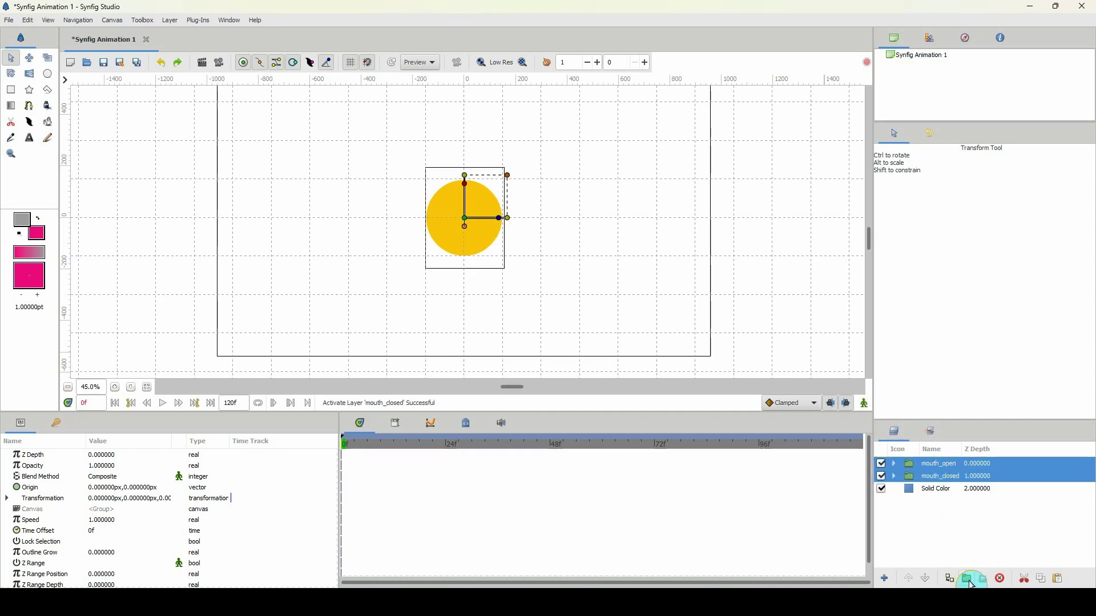
left_click(966, 579)
double_click(931, 464)
type("mouthS")
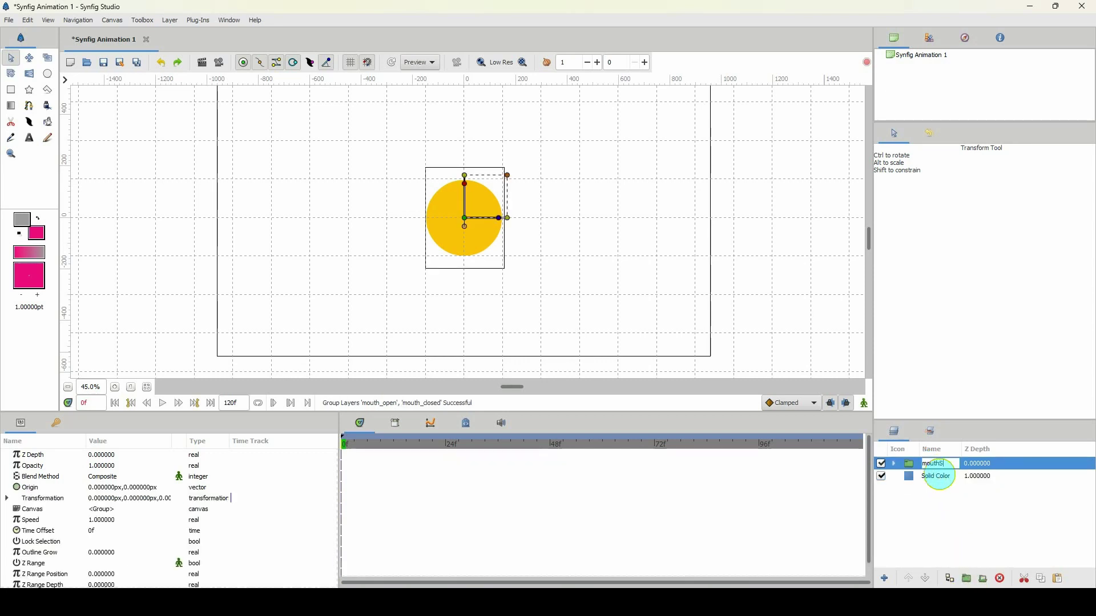
type("HAPES")
key("Return")
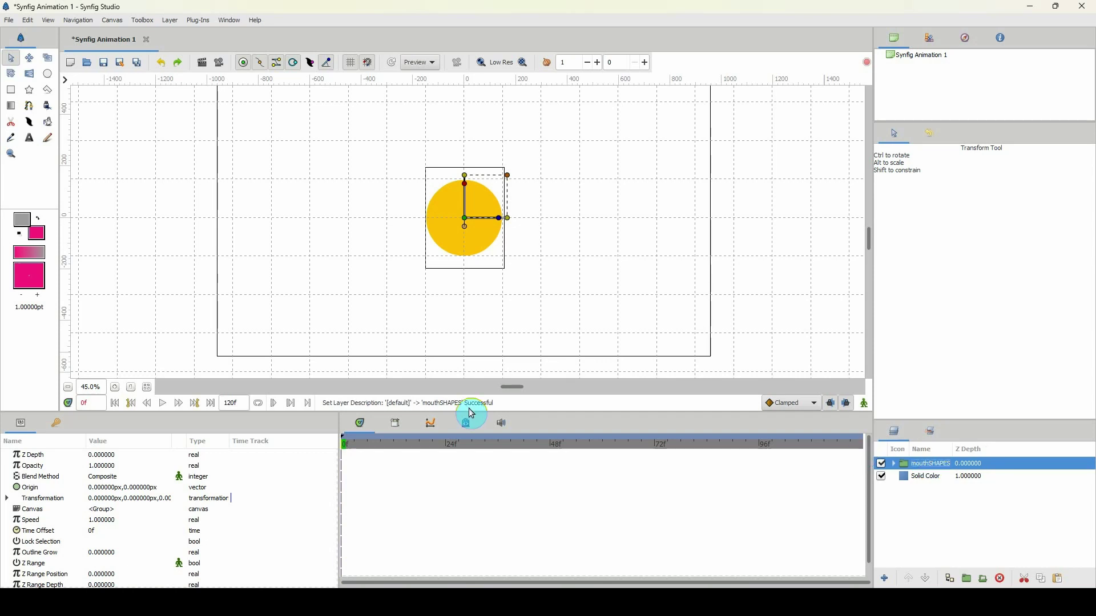
Enable Z Range on the mouthSHAPES group and add a Rotate transform layer above it.
left_click_drag(473, 412, 492, 366)
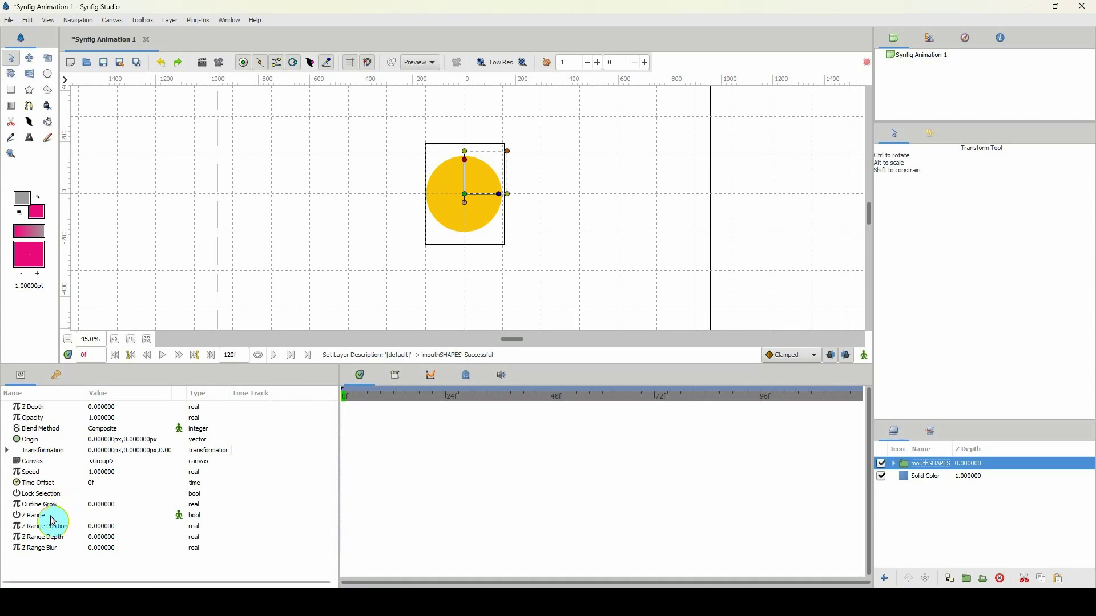
left_click(92, 516)
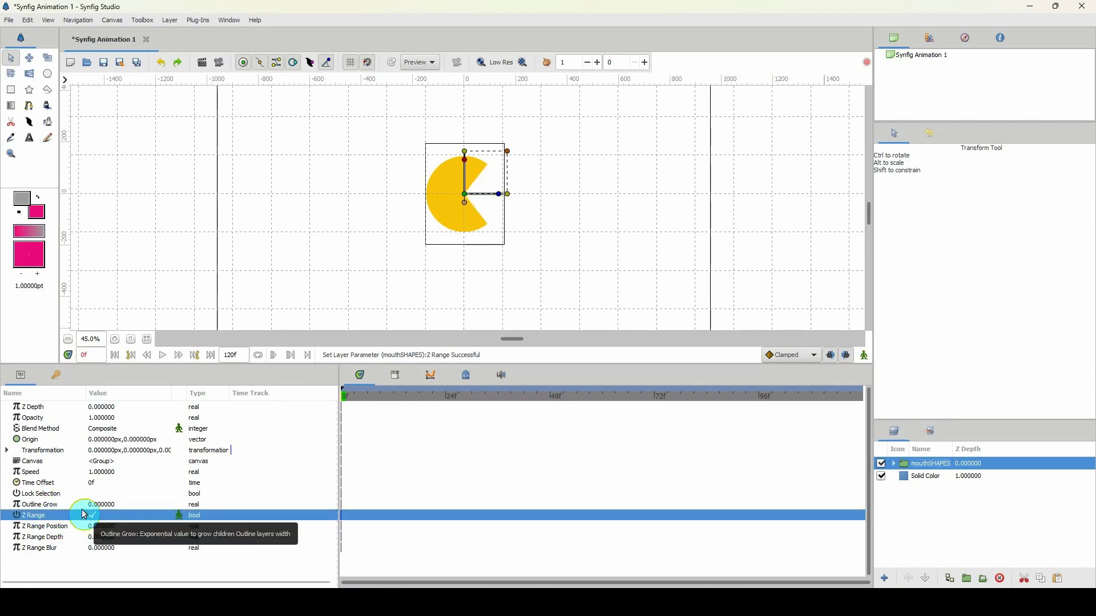
right_click(913, 477)
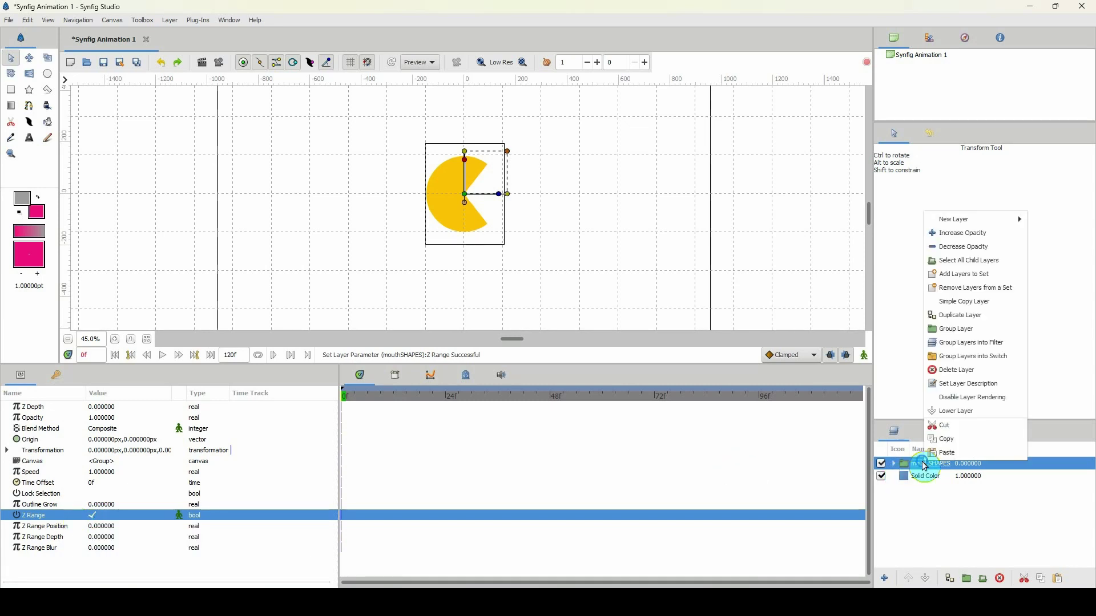
mouse_move(964, 219)
mouse_move(876, 356)
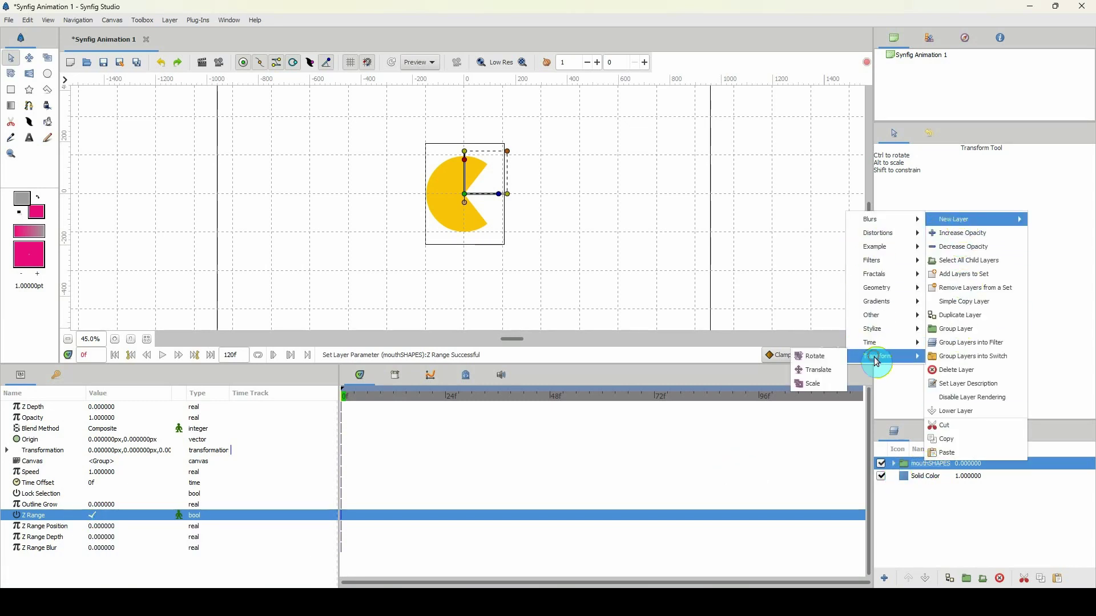
left_click(813, 352)
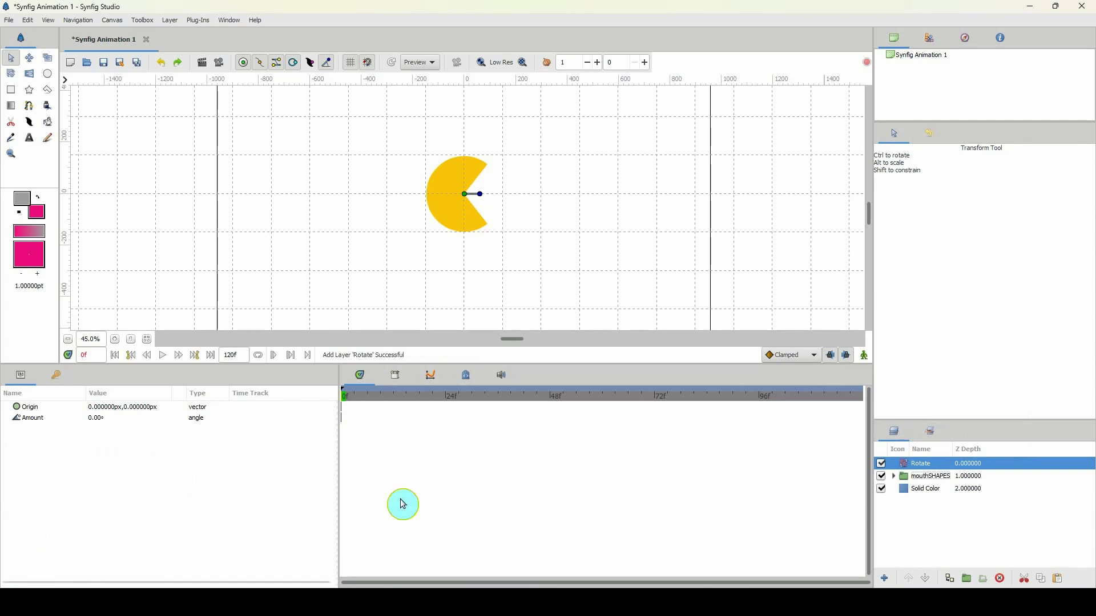
Convert the Z Range Position parameter of the mouthSHAPES group to Integer.
left_click(913, 478)
left_click(35, 526)
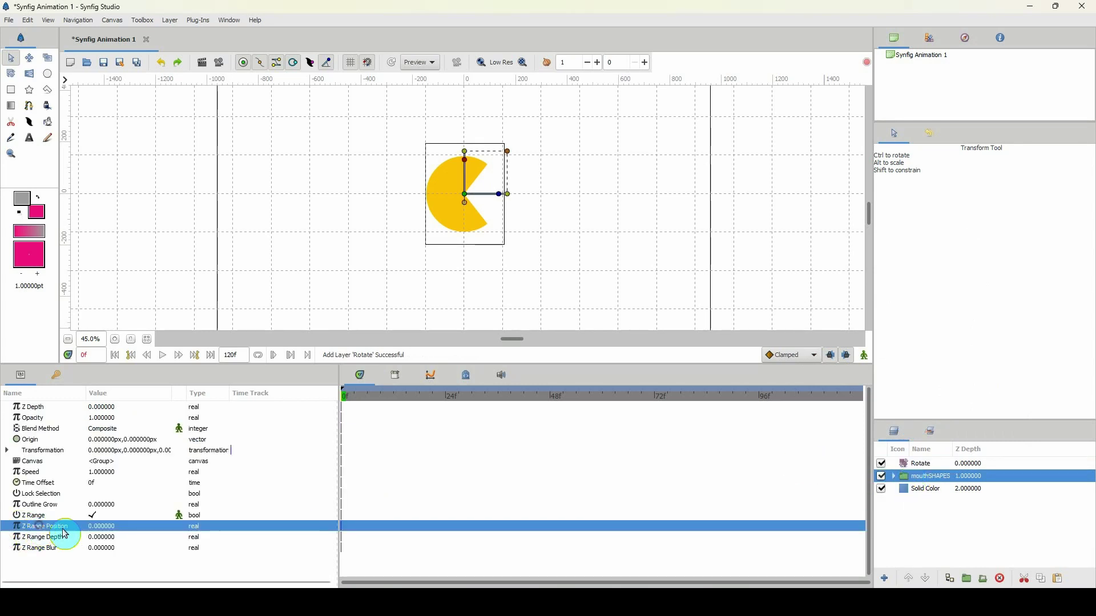
right_click(80, 531)
mouse_move(105, 538)
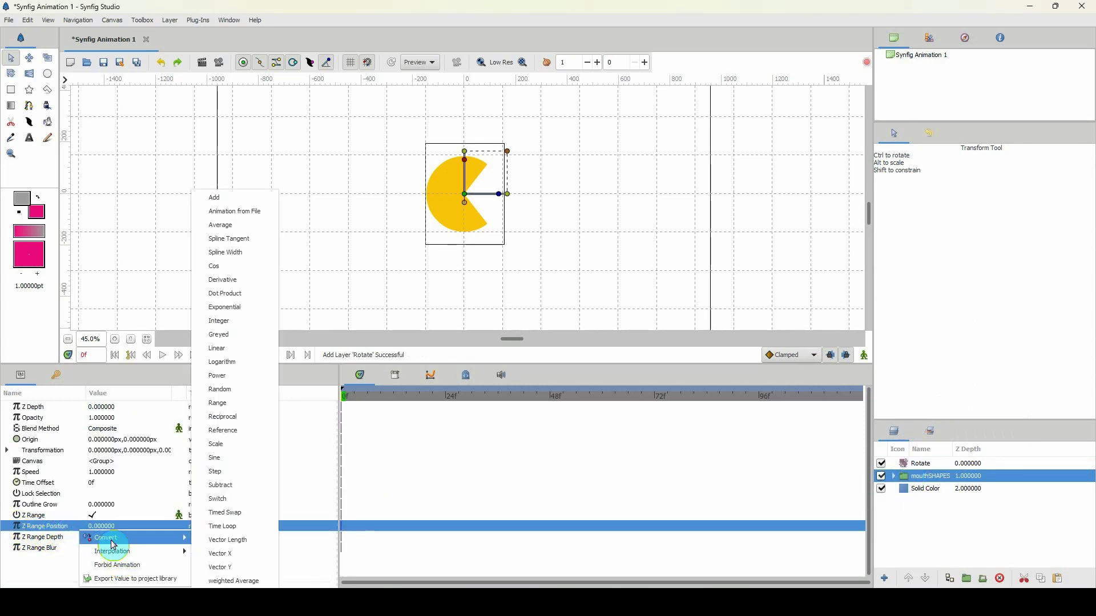
left_click(225, 327)
Export the integer Link under the Z Range Position of mouthSHAPES to the project library as mouth_shapes.
left_click(6, 526)
left_click(68, 537)
right_click(69, 538)
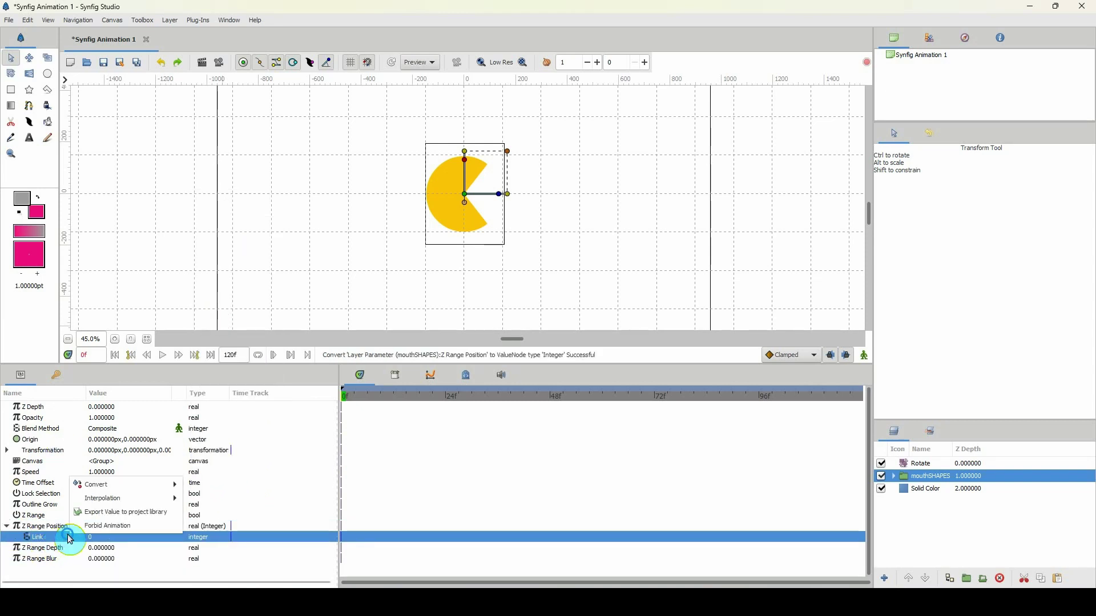
left_click(112, 512)
type("mouth_shapes")
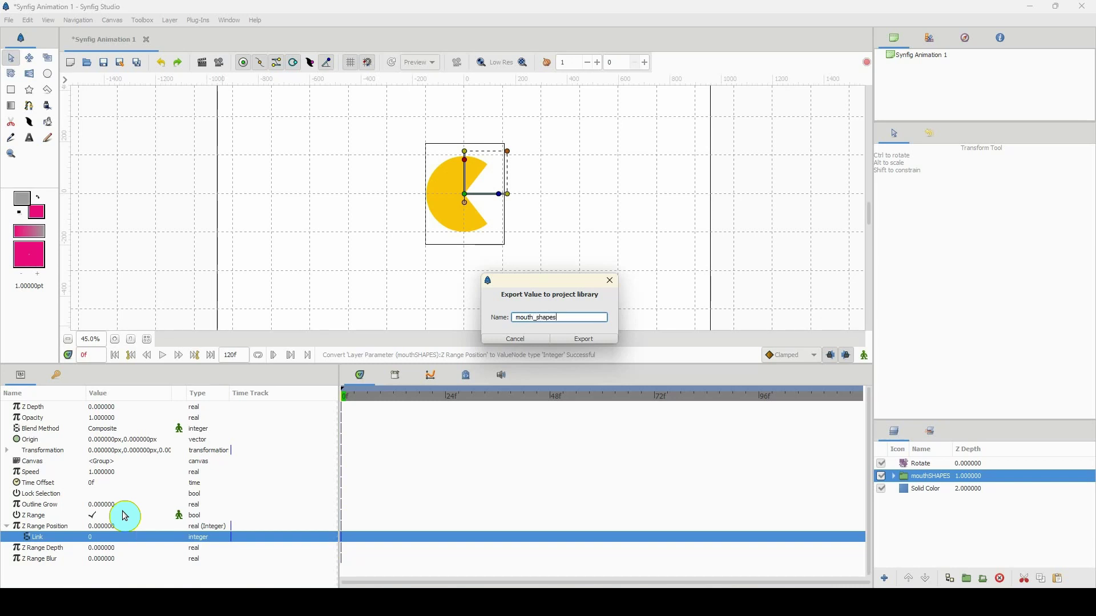
key("Return")
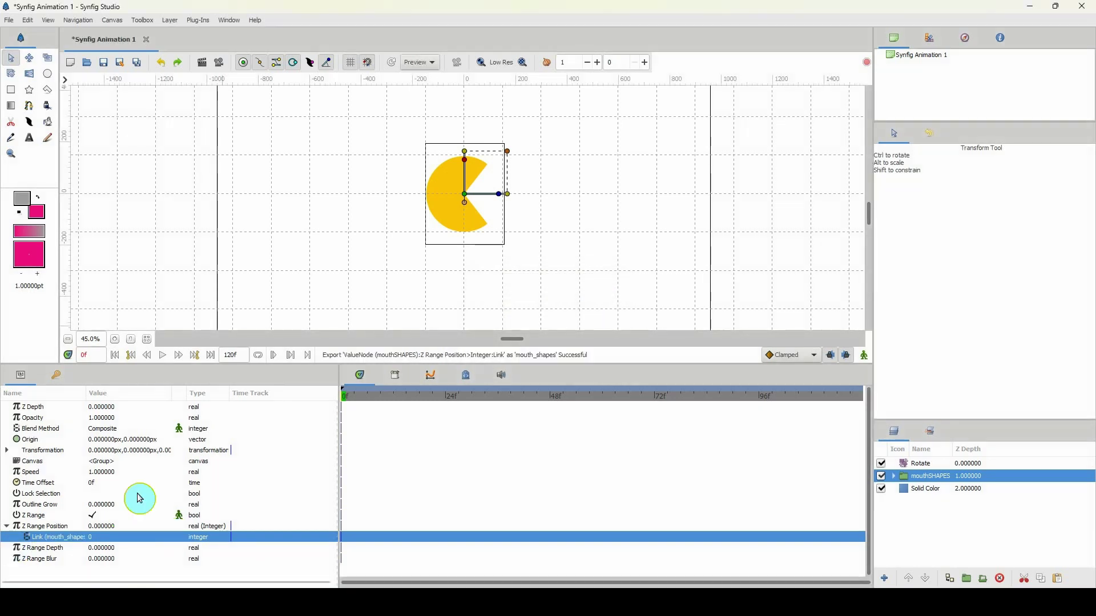
Select the exported mouth_shapes value among the ValueBase Nodes of the project library.
left_click(395, 375)
left_click(345, 415)
left_click(376, 430)
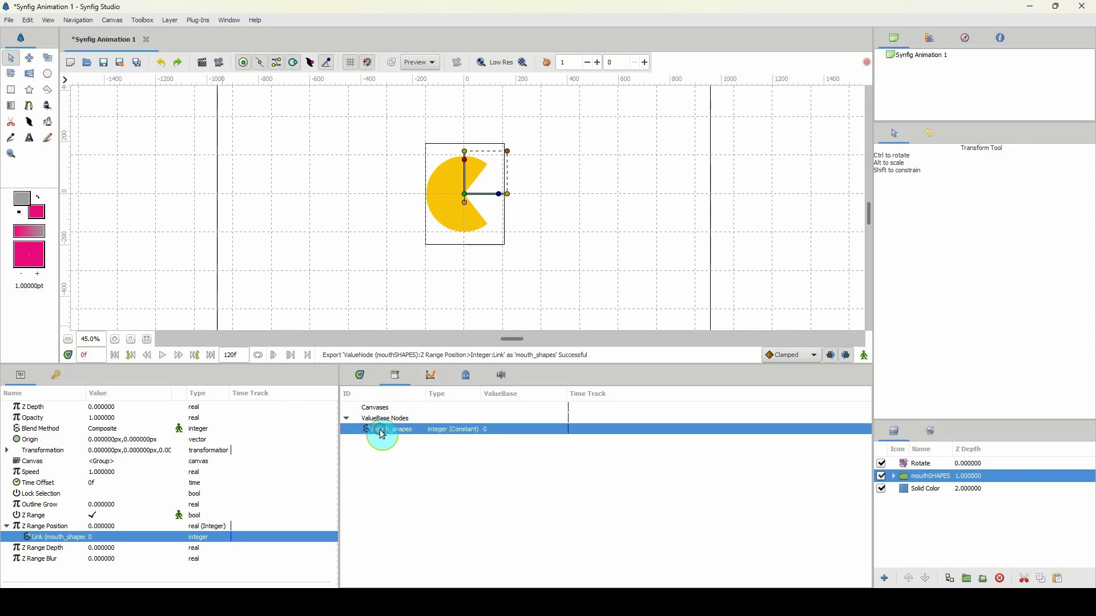
Put the Rotate layer into its own group and rename the Rotate layer mouth_CNTRL.
left_click(925, 465)
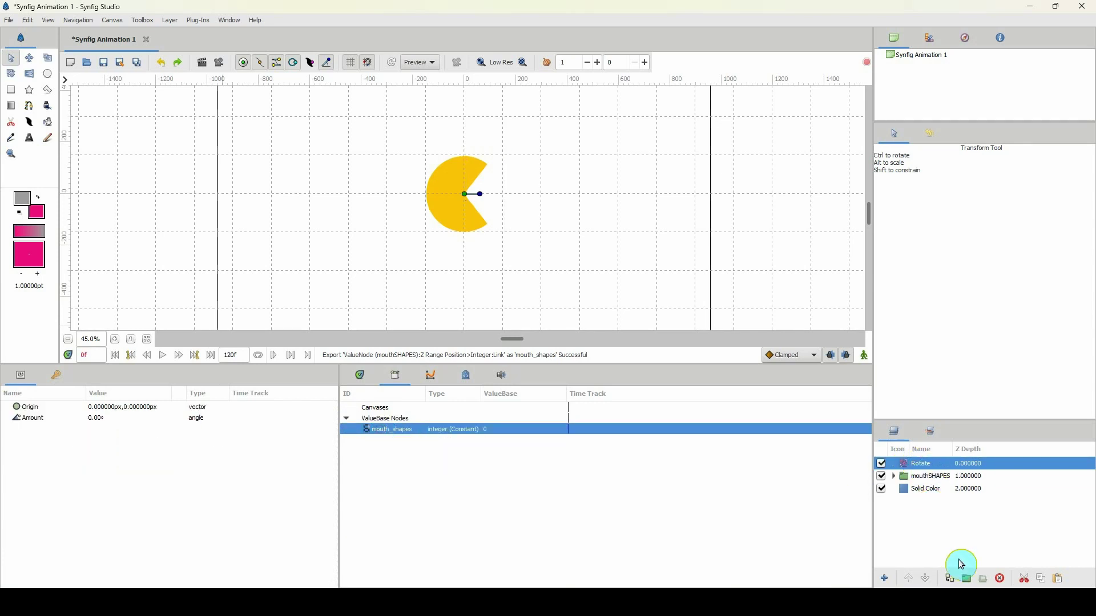
left_click(966, 578)
left_click(893, 464)
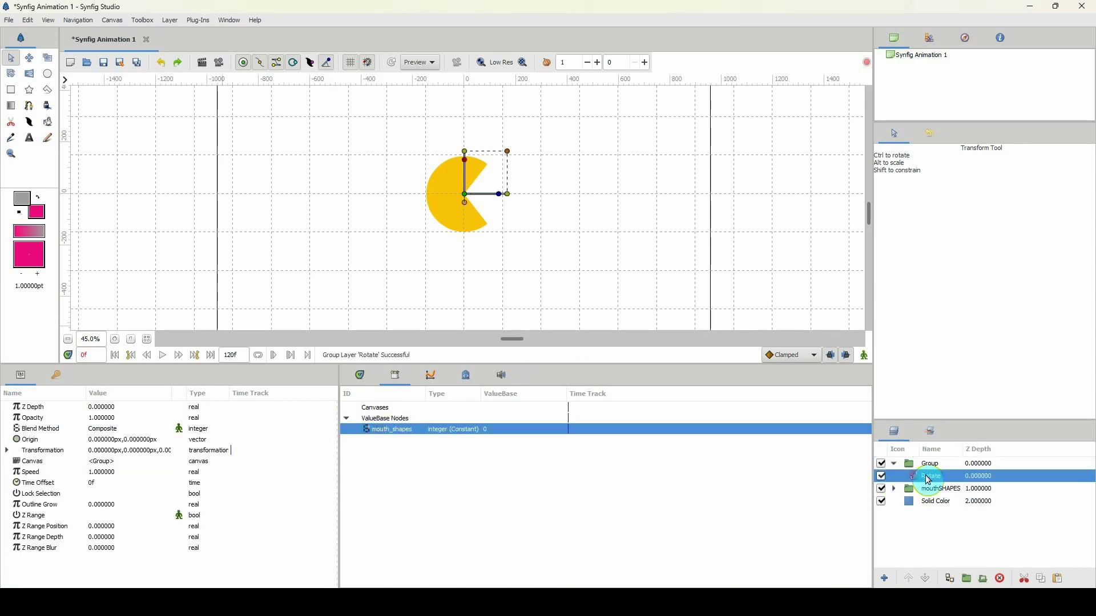
double_click(927, 476)
type("mouth_CNTRL")
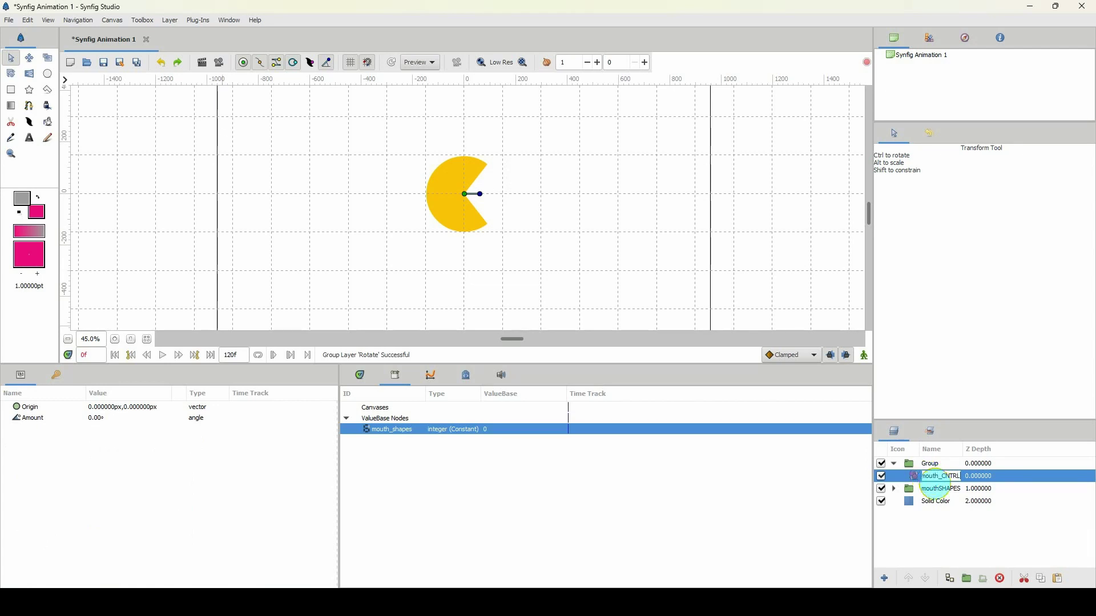
key("Return")
Convert the Amount parameter of the mouth_CNTRL layer to Scale and expand its sub-parameters.
left_click(29, 419)
right_click(30, 422)
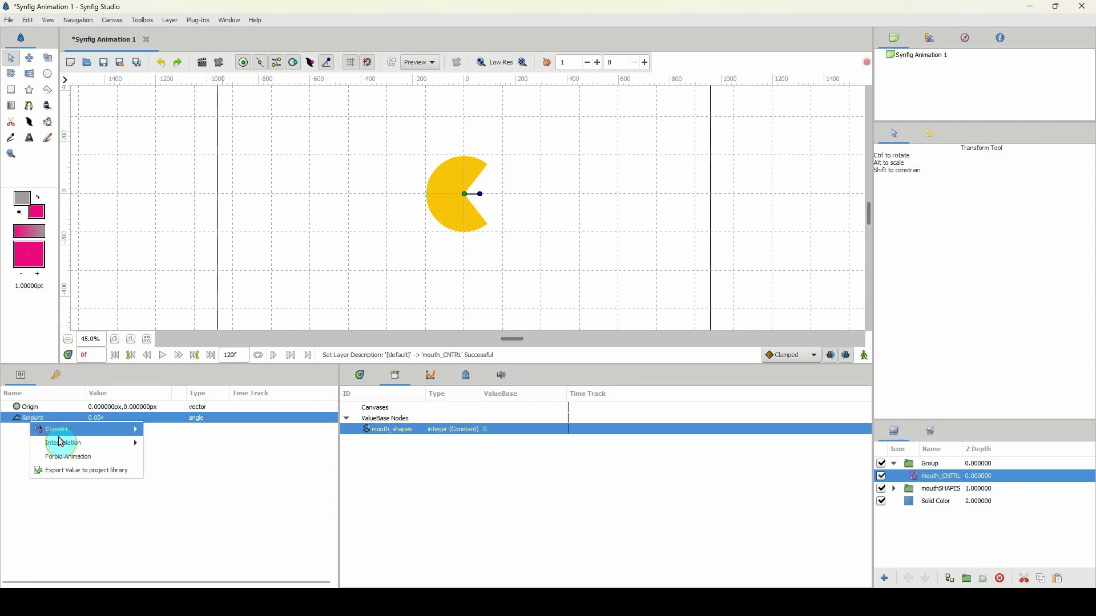
mouse_move(69, 435)
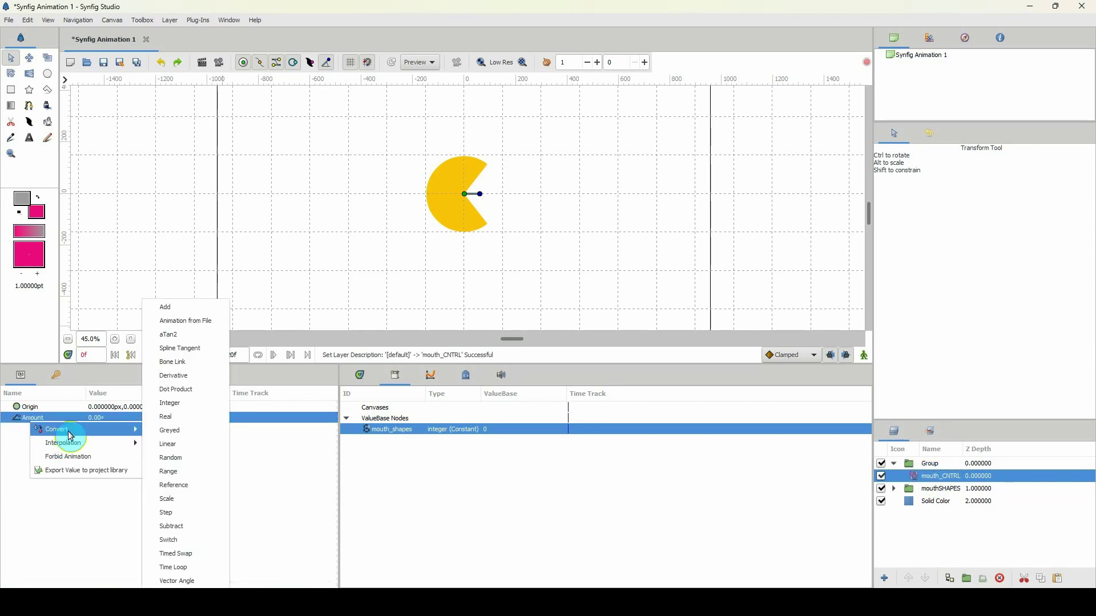
left_click(169, 498)
left_click(8, 419)
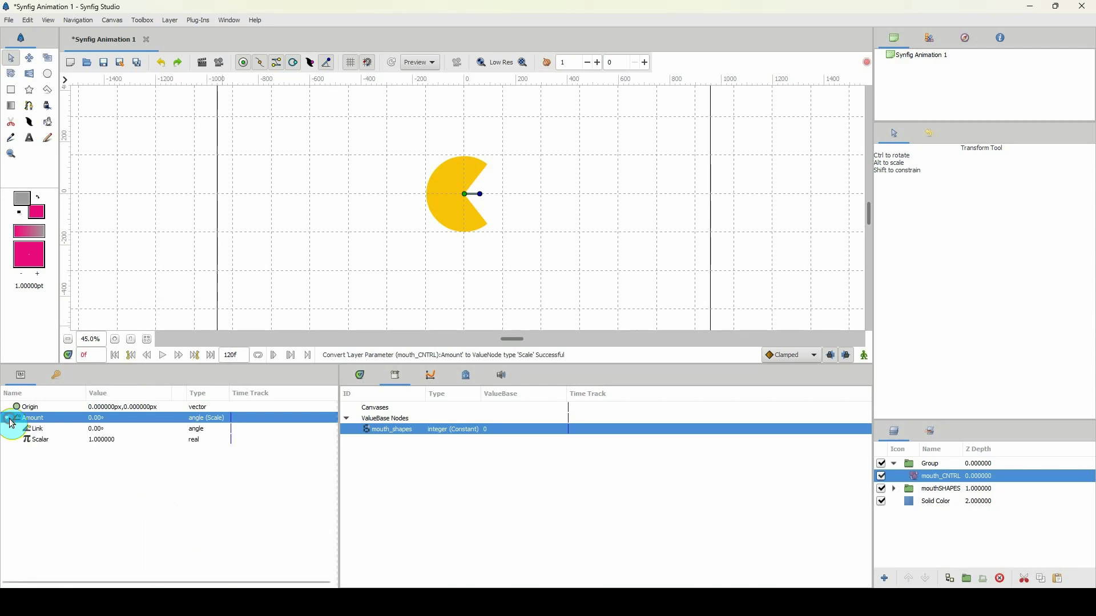
Set the Scalar of the mouth_CNTRL Amount to -90.
left_click(40, 439)
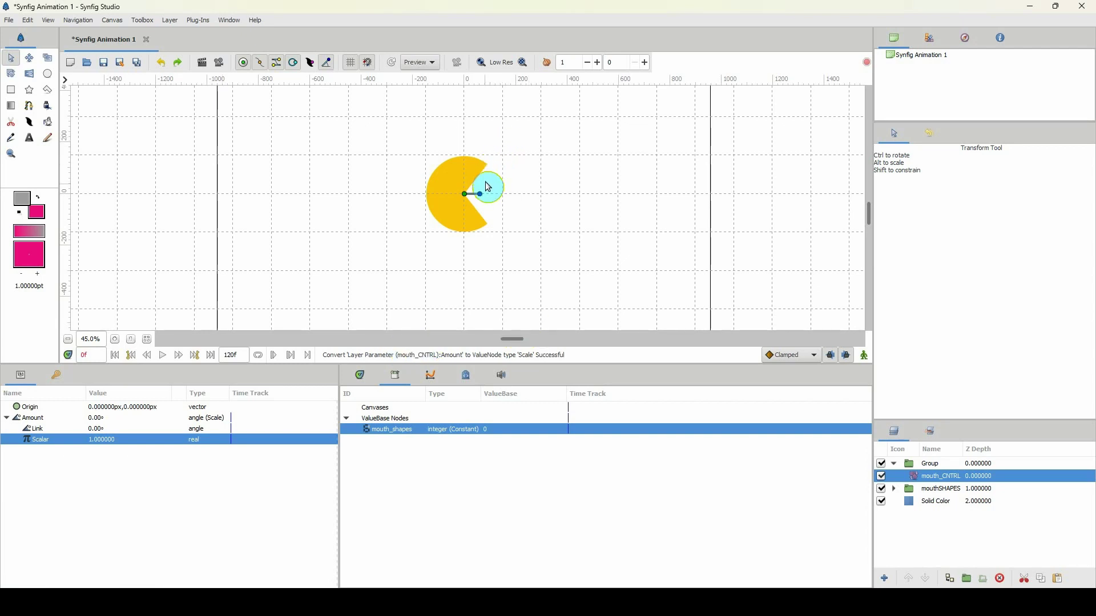
left_click_drag(488, 190, 468, 228)
left_click(98, 441)
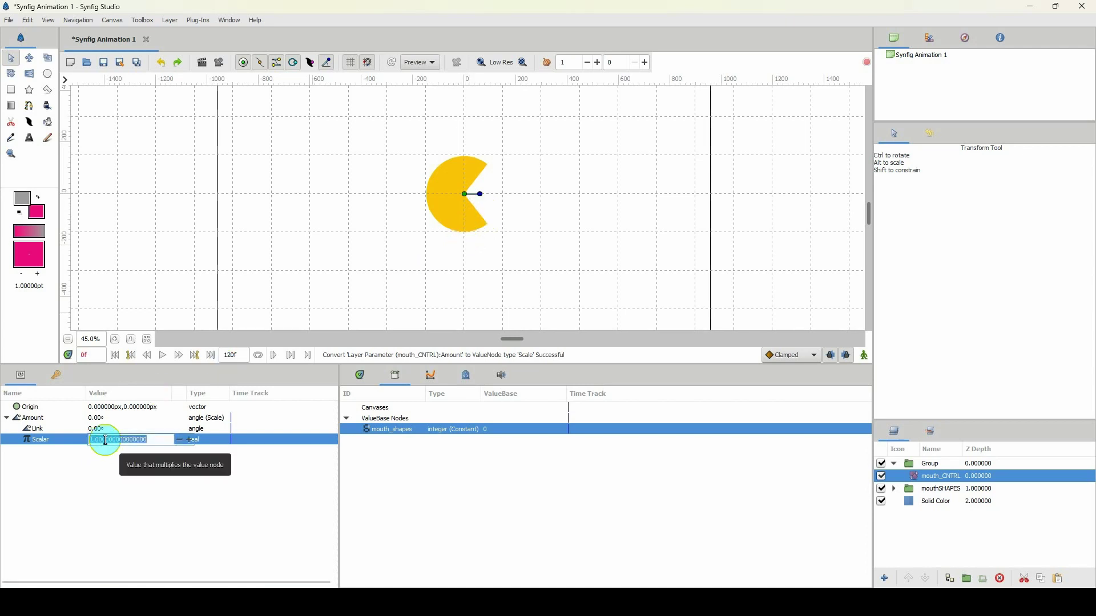
type("-90")
key("Return")
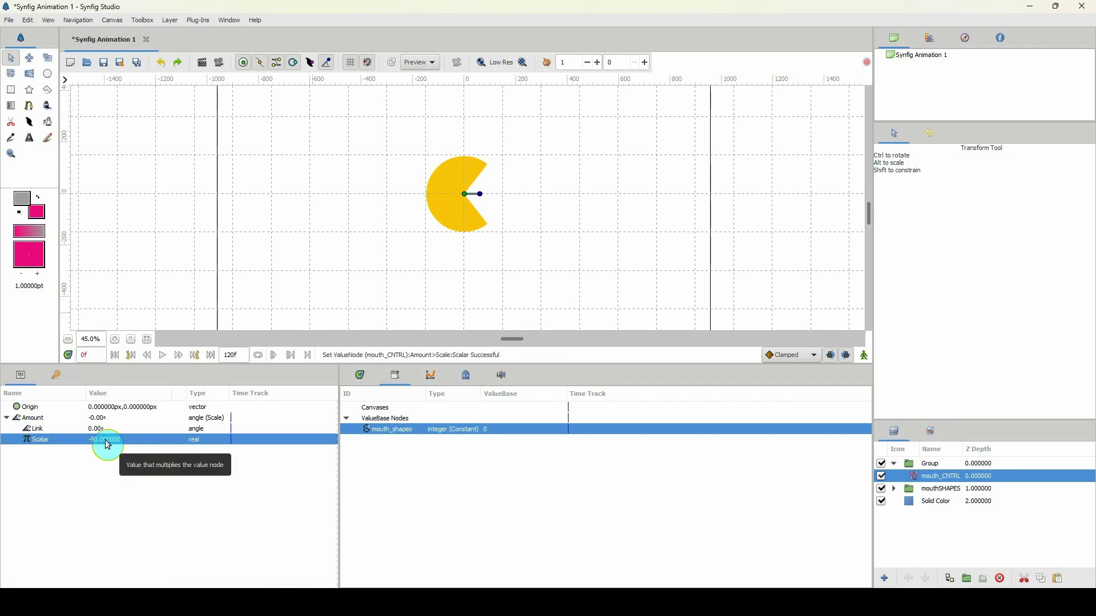
Convert the Link under the mouth_CNTRL Amount to Integer and connect its inner Link to the exported mouth_shapes value.
left_click(60, 433)
right_click(61, 436)
mouse_move(92, 442)
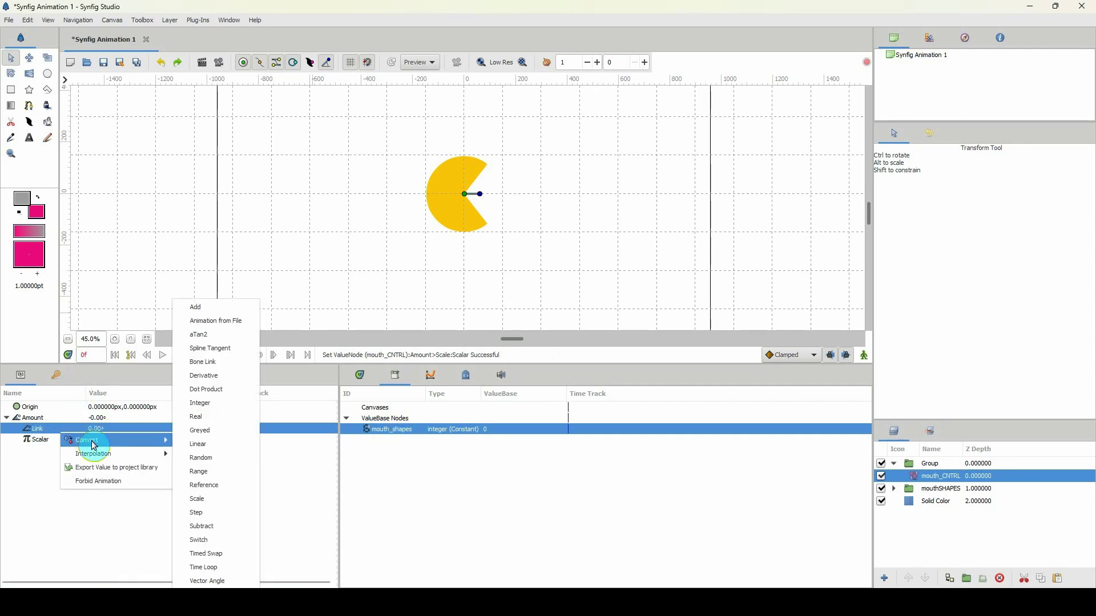
left_click(199, 403)
left_click(17, 428)
left_click(68, 440)
right_click(128, 441)
left_click(154, 475)
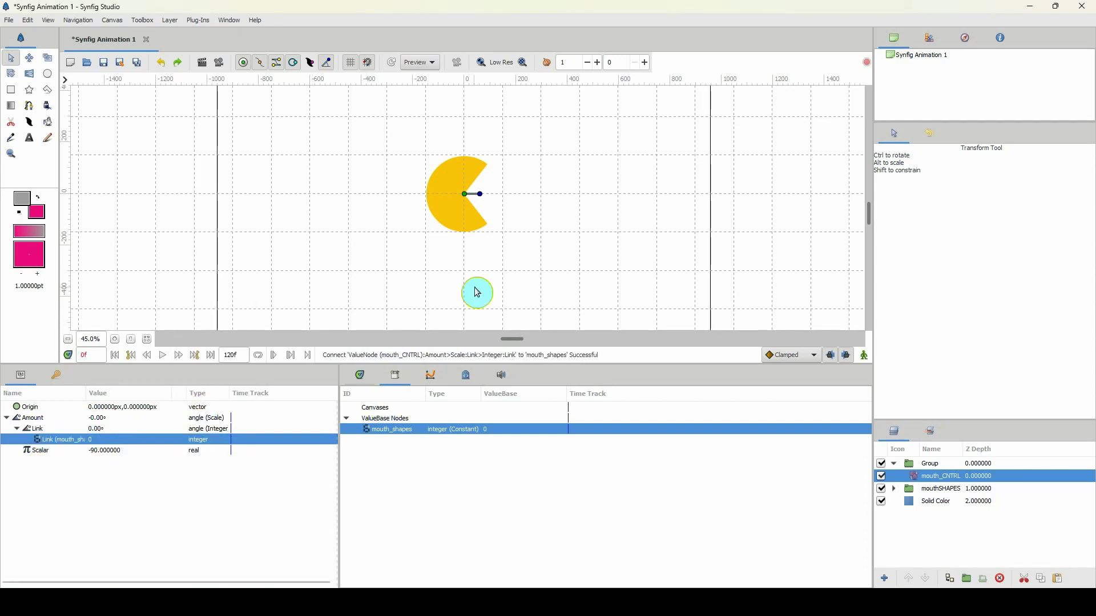
mouse_move(482, 199)
left_mouse_down()
mouse_move(464, 212)
mouse_move(472, 233)
mouse_move(484, 195)
left_mouse_up()
Move the group containing mouth_CNTRL to an offset of about 623, 263 px, up and to the right of the Pac-Man.
left_click(895, 464)
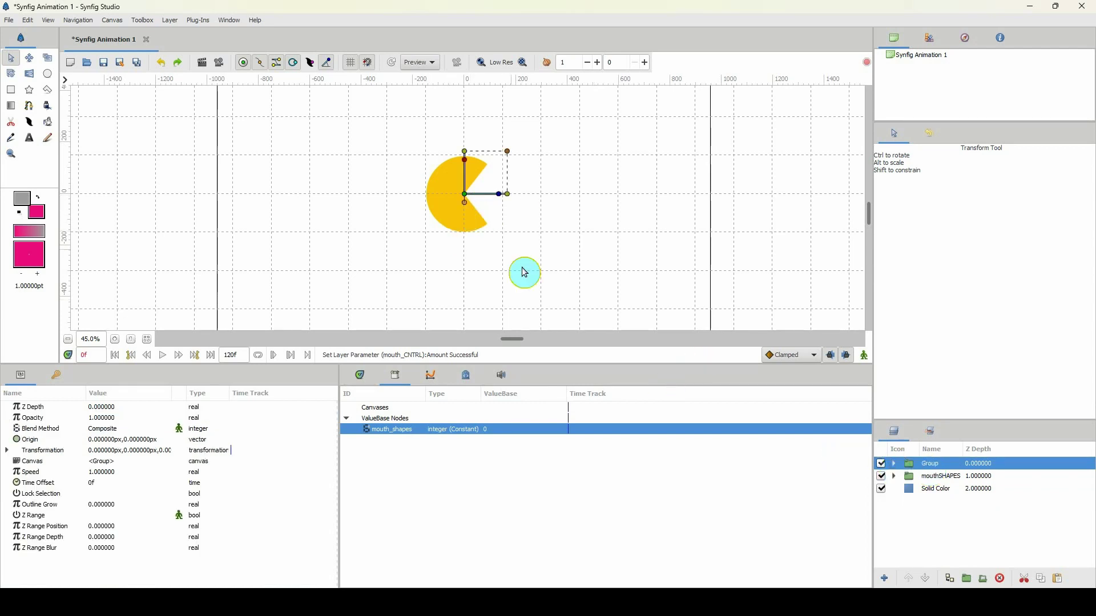
scroll(530, 225, "down", 4)
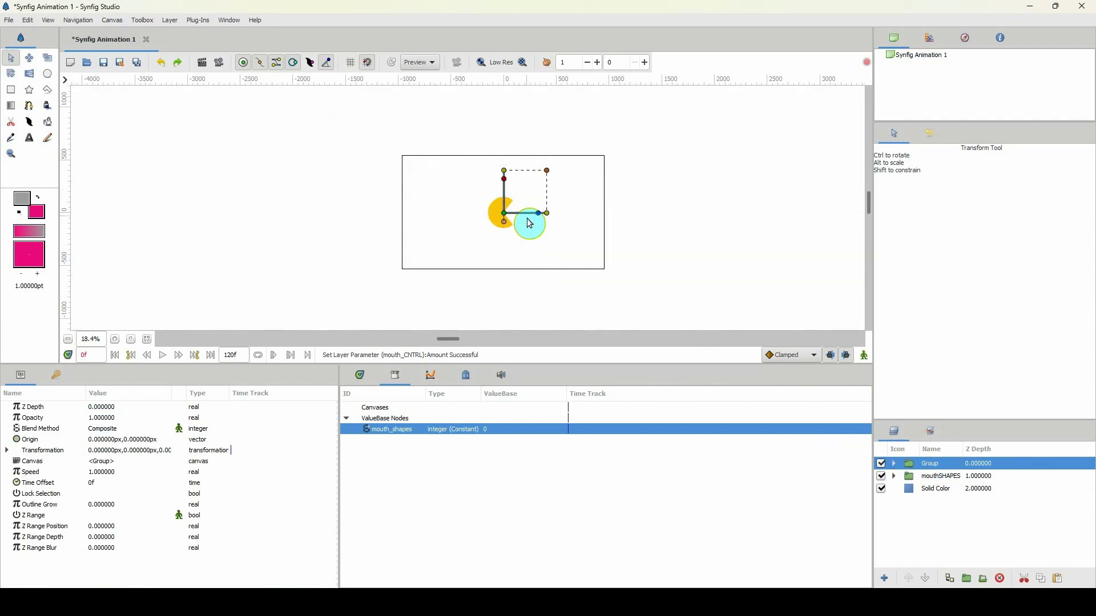
scroll(530, 223, "up", 3)
scroll(465, 226, "right", 1)
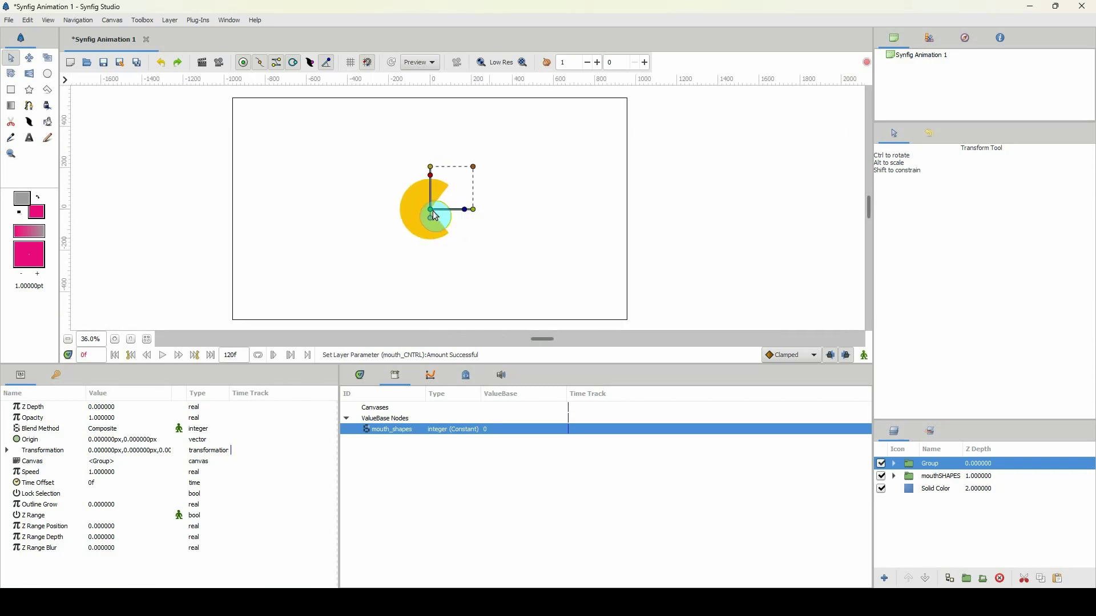
left_click_drag(432, 218, 608, 162)
left_click(894, 463)
left_click(919, 478)
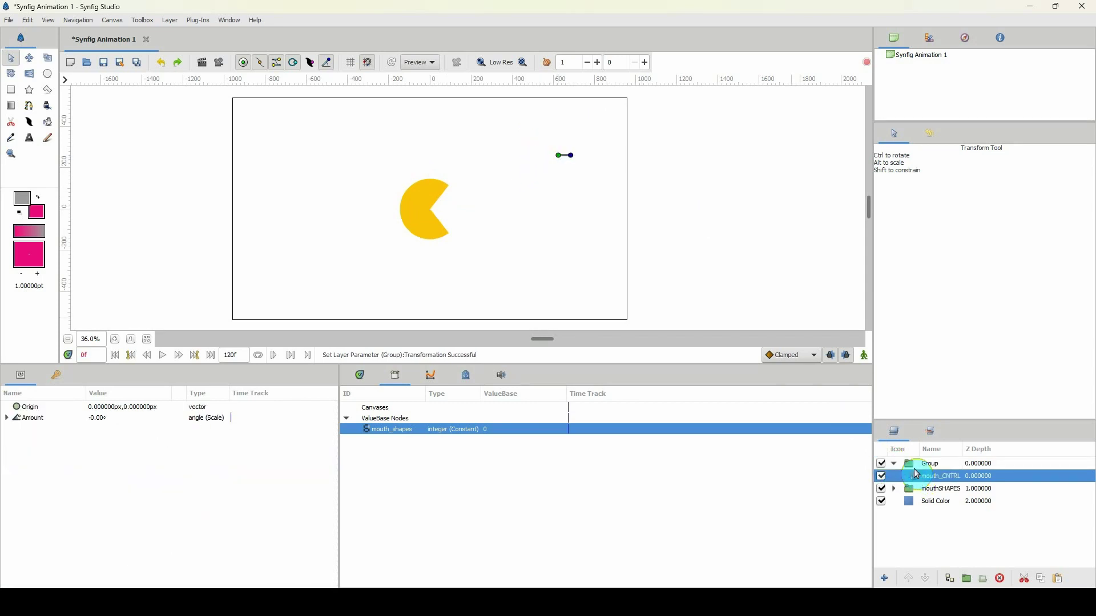
left_click(893, 463)
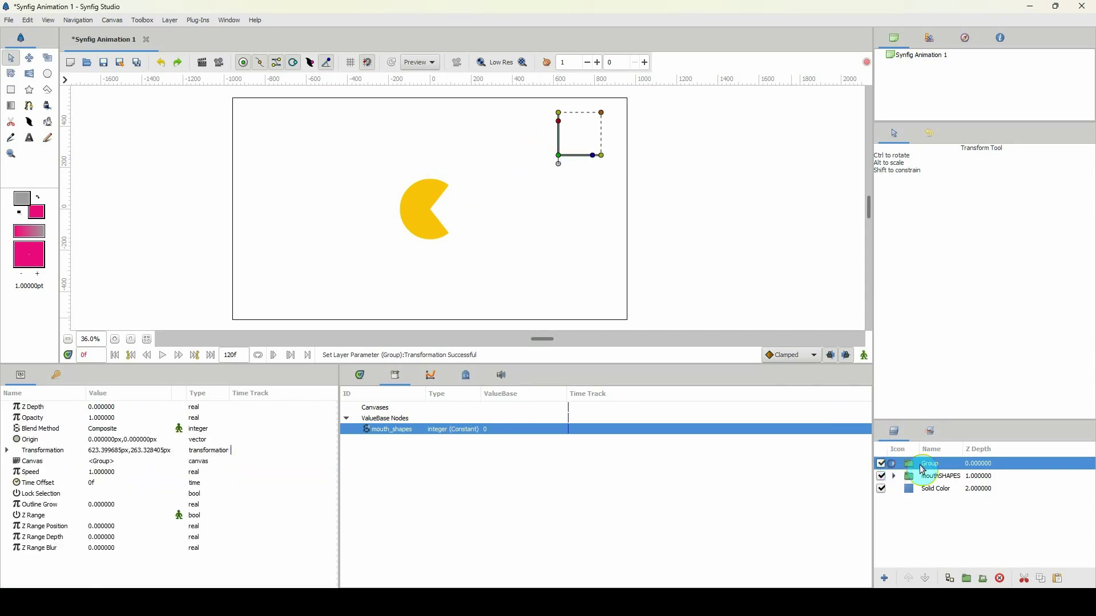
Scale up the group containing mouth_CNTRL to lengthen the rotation handle slightly.
left_click(601, 128)
left_click_drag(602, 118, 602, 111)
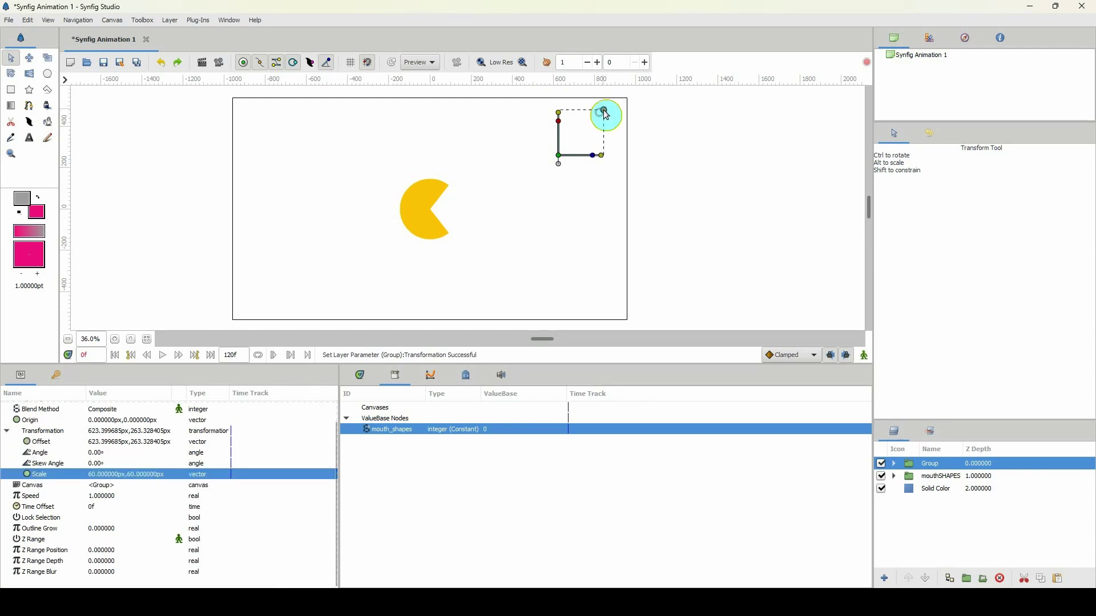
left_click(894, 463)
left_click(920, 479)
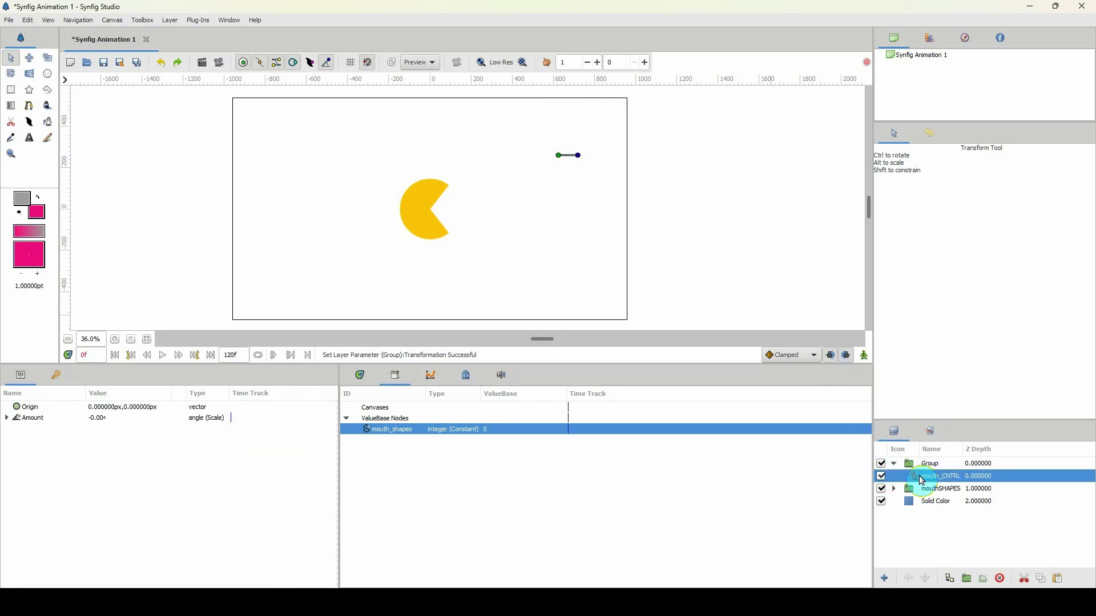
Change the Solid Color background layer's color to black.
left_click(929, 504)
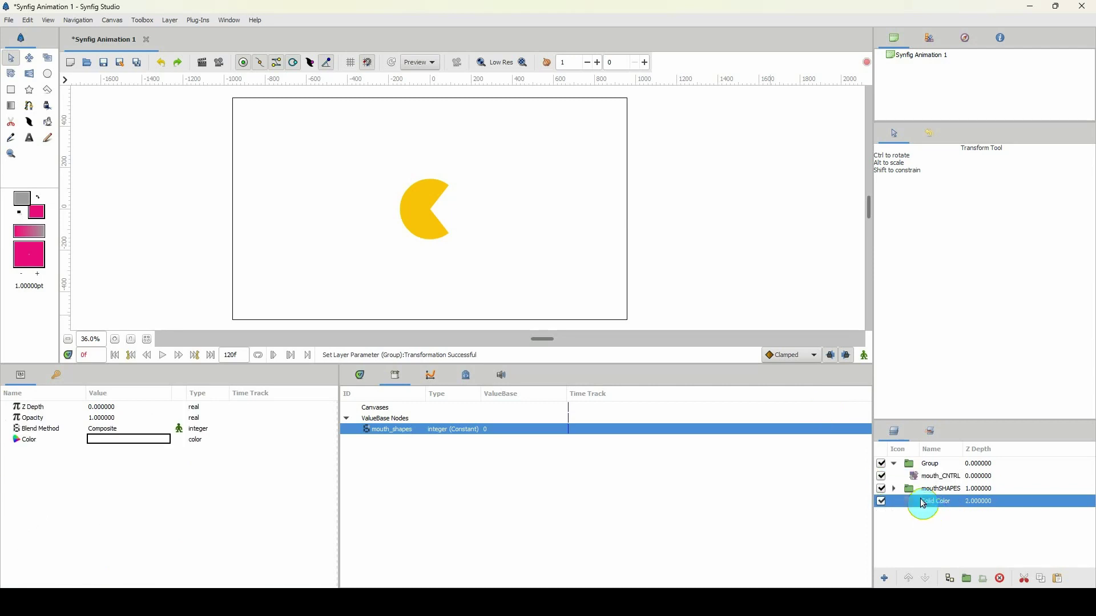
double_click(136, 440)
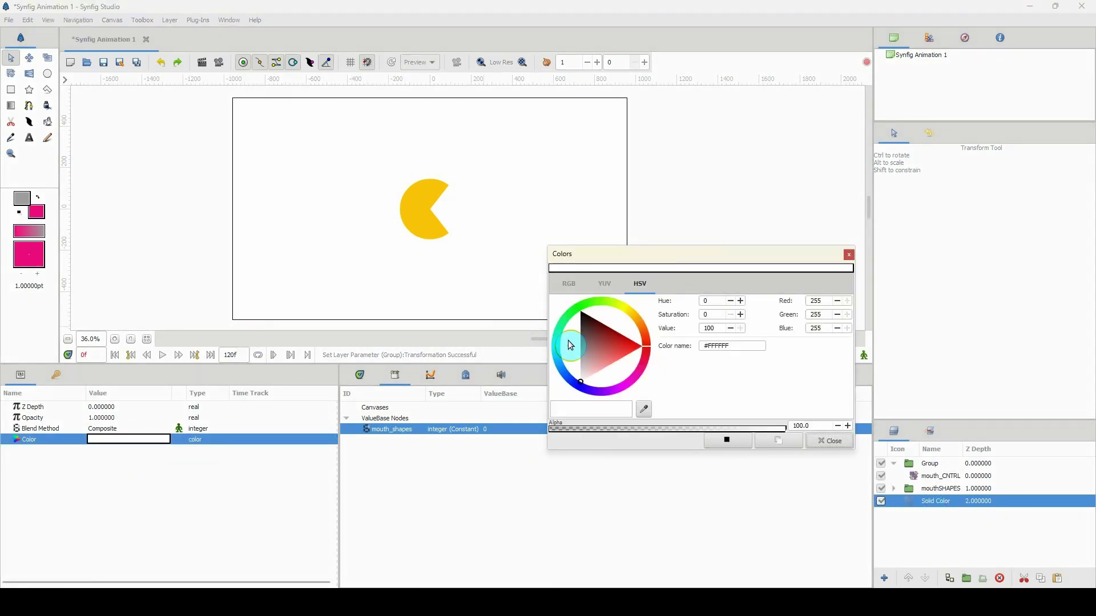
left_click_drag(570, 346, 554, 283)
left_click(820, 444)
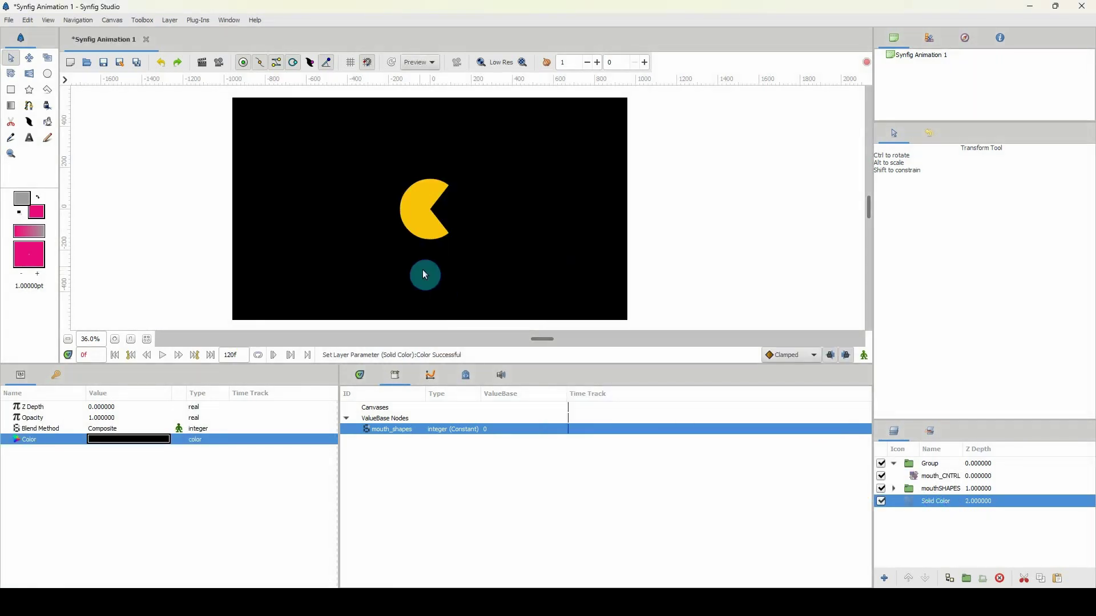
Draw a pink circle with a radius of about 76 px around the mouth_CNTRL handle, inside its group.
scroll(433, 235, "down", 1)
scroll(433, 235, "left", 1)
left_click(909, 452)
left_click(894, 463)
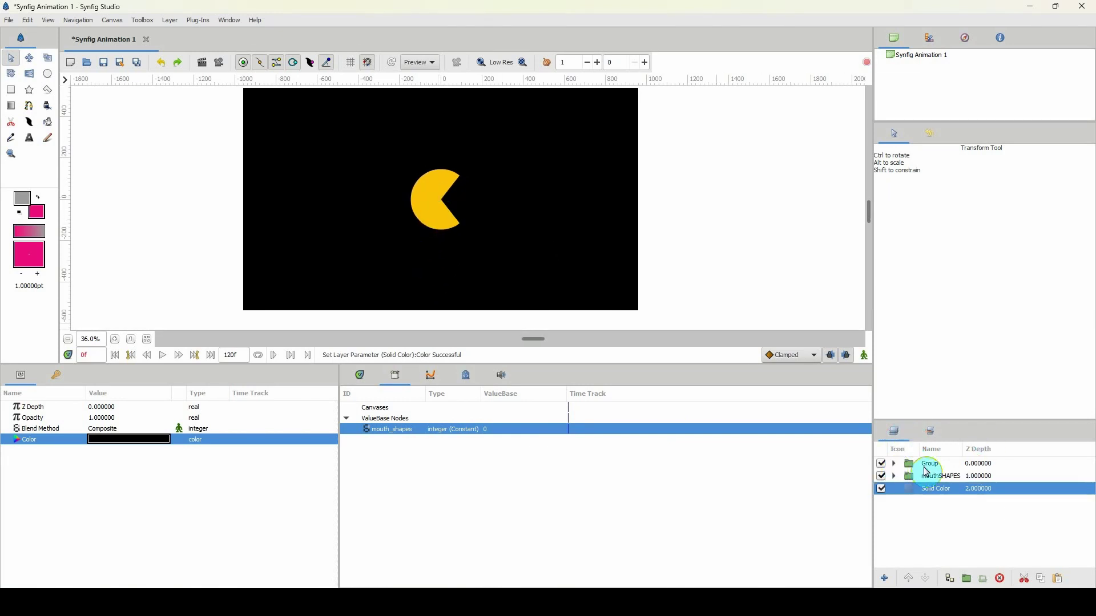
left_click(928, 466)
left_click(893, 464)
left_click(924, 476)
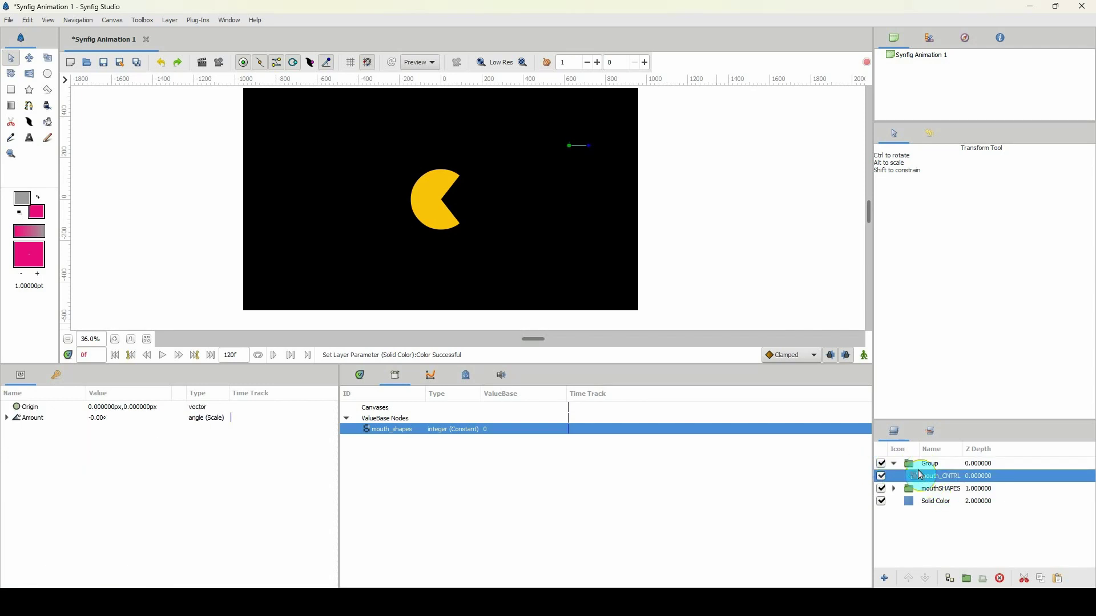
left_click(48, 73)
left_click_drag(558, 142, 583, 156)
Raise the mouth_CNTRL layer above the new circle layer within the group.
left_click(934, 465)
left_click(934, 476)
left_click(937, 488)
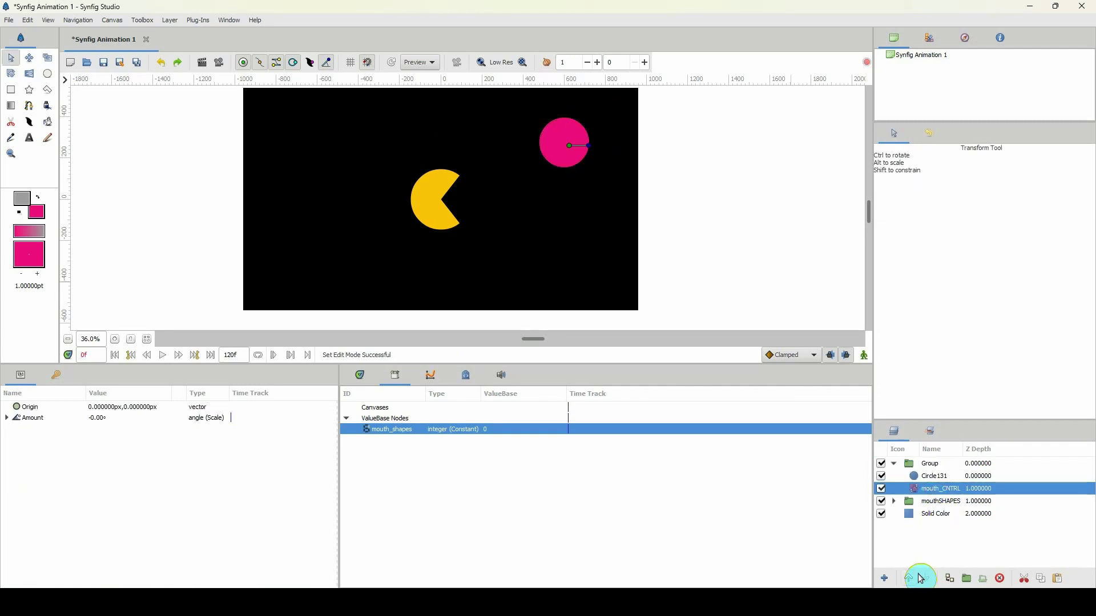
left_click(911, 578)
Move the pink circle so that its center lines up with the origin of the mouth_CNTRL handle.
left_click(929, 488)
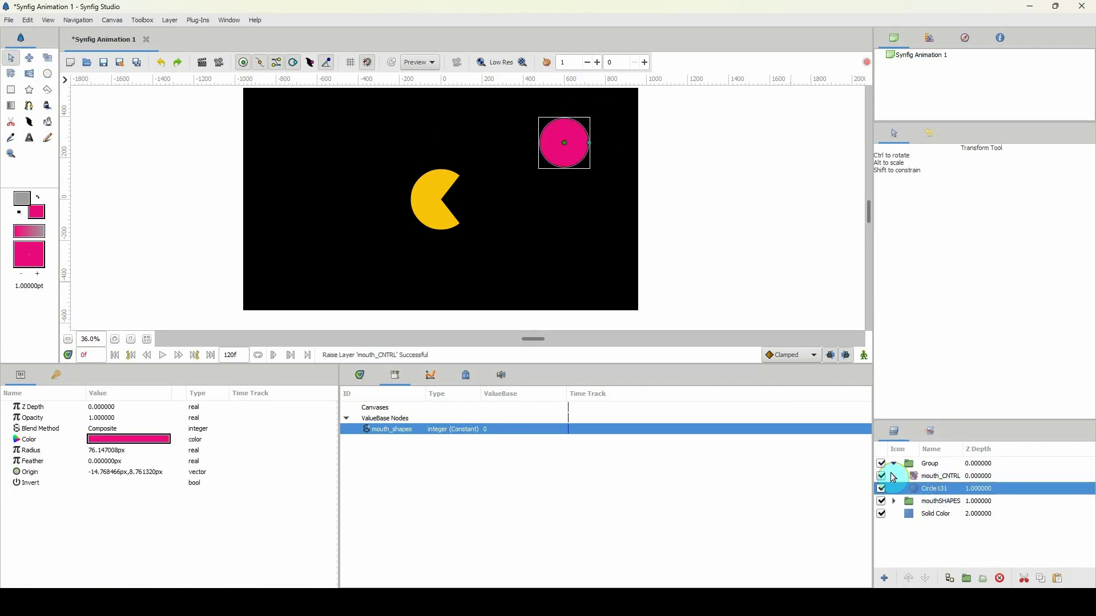
left_click(928, 478, "ctrl")
scroll(587, 146, "up", 7)
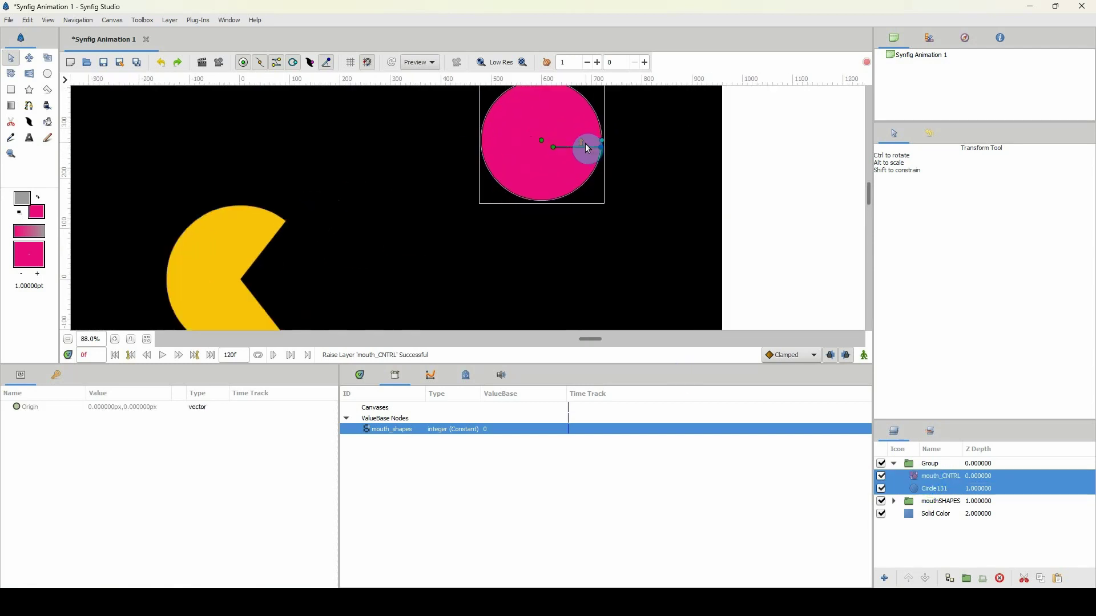
left_click_drag(513, 168, 538, 183)
scroll(597, 211, "down", 2)
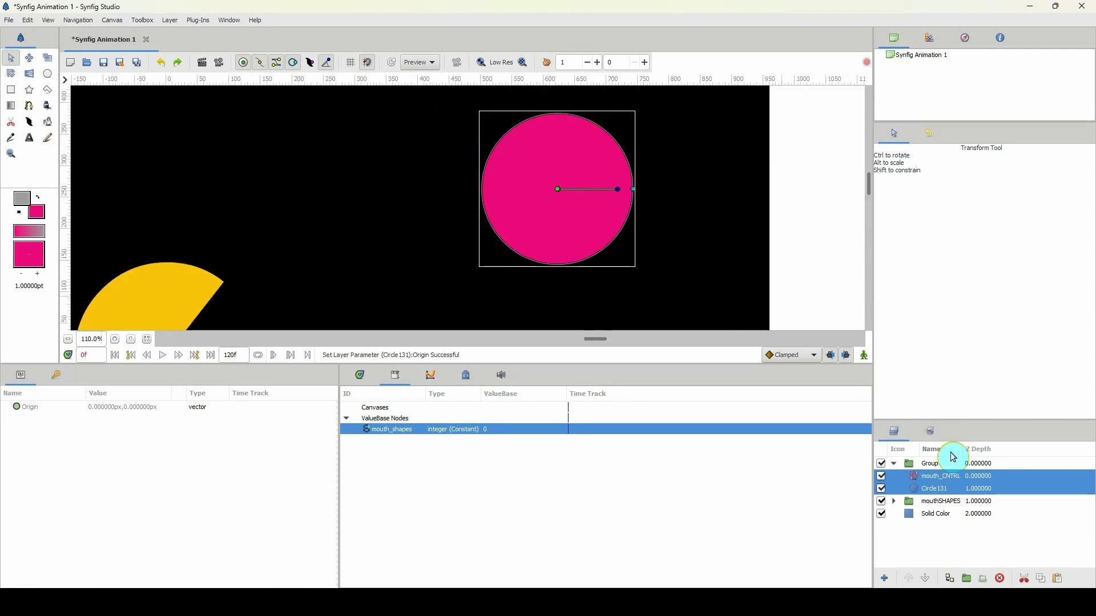
Enlarge the pink circle to a radius of about 81 px.
left_click(933, 514)
left_click(942, 475)
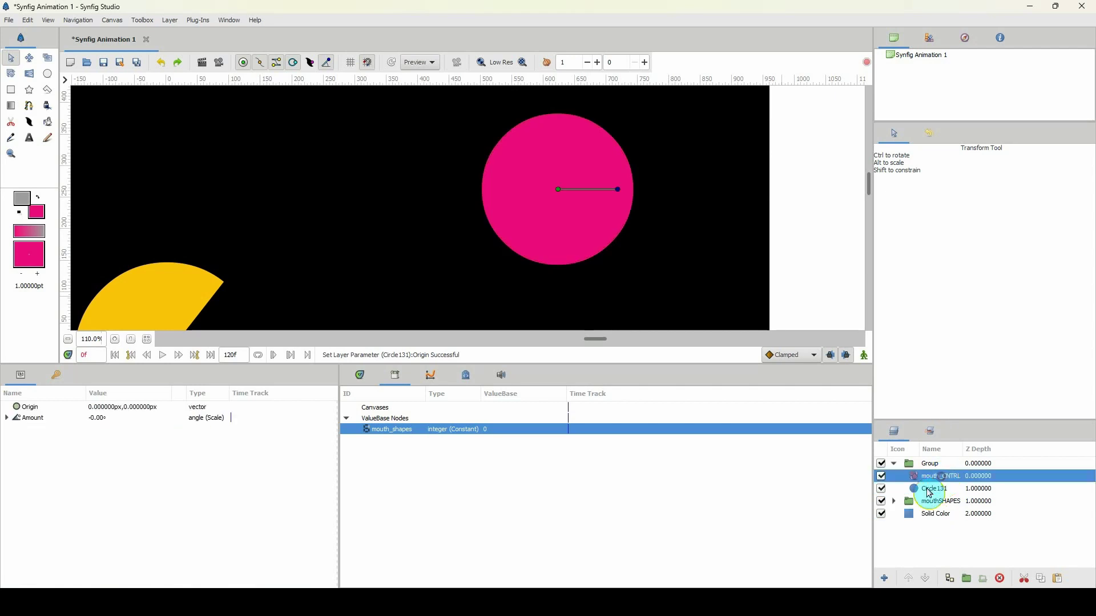
left_click(934, 488)
left_click_drag(641, 197, 640, 196)
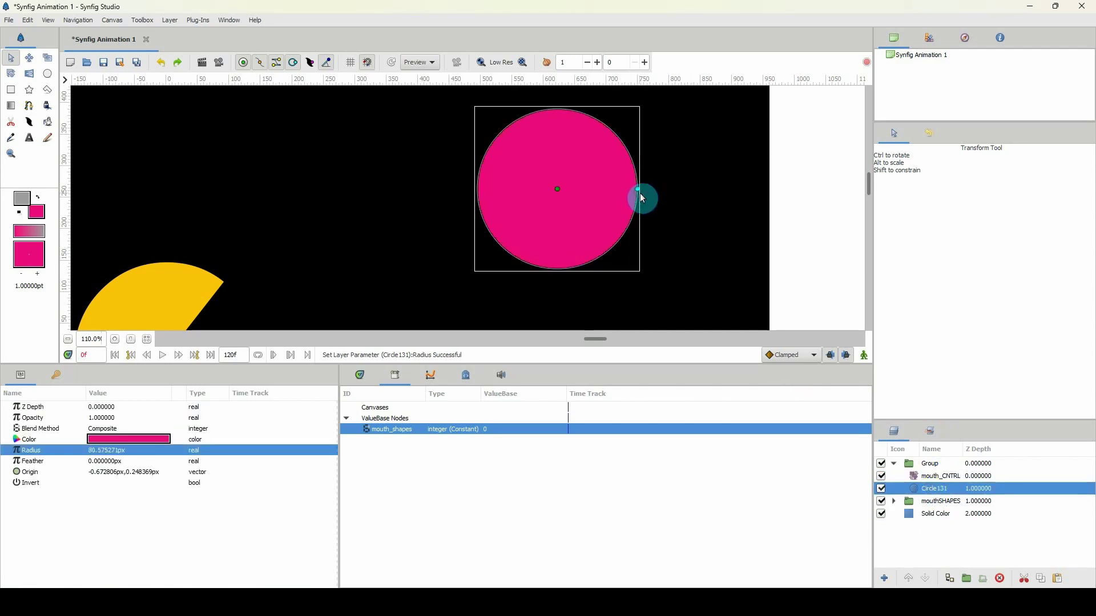
Change the handle circle's color from pink to white.
double_click(158, 442)
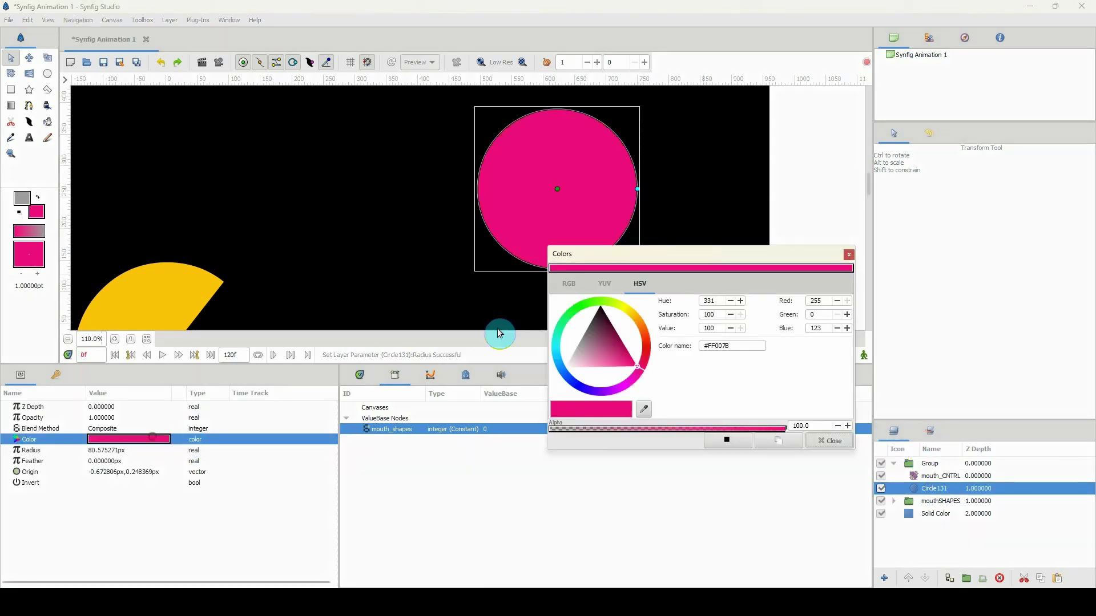
left_click(565, 367)
left_click(833, 437)
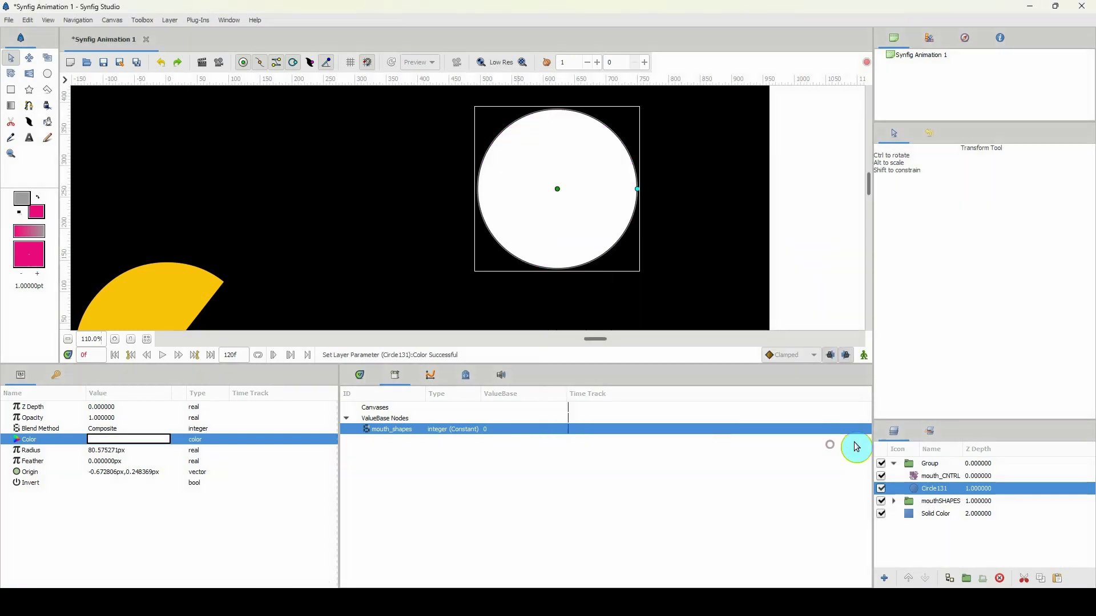
Duplicate the white handle circle within the group and shrink the copy to a radius of about 70 px.
left_click(929, 464)
left_click(926, 487)
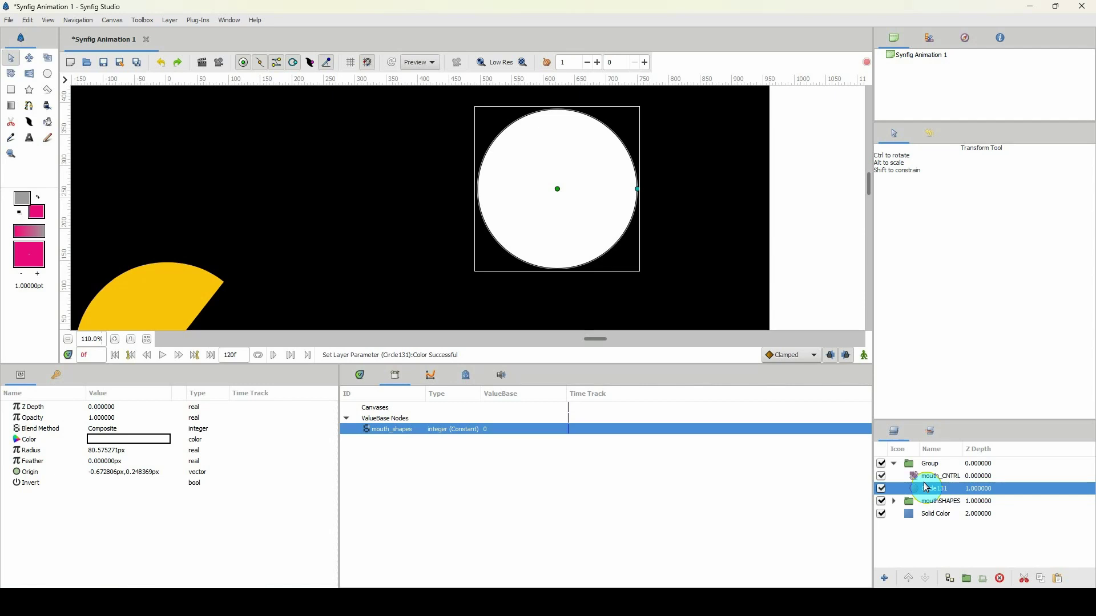
key("ctrl+c")
key("ctrl+v")
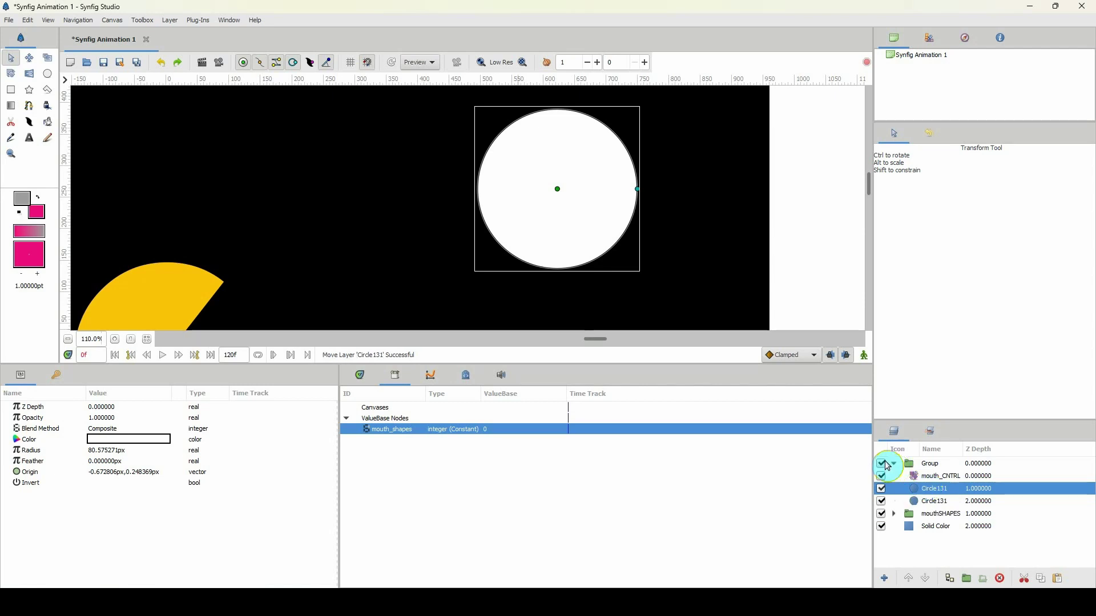
left_click_drag(639, 194, 627, 189)
Group the two white circles and set the smaller one's blend method to Alpha Over.
left_click(927, 504, "ctrl")
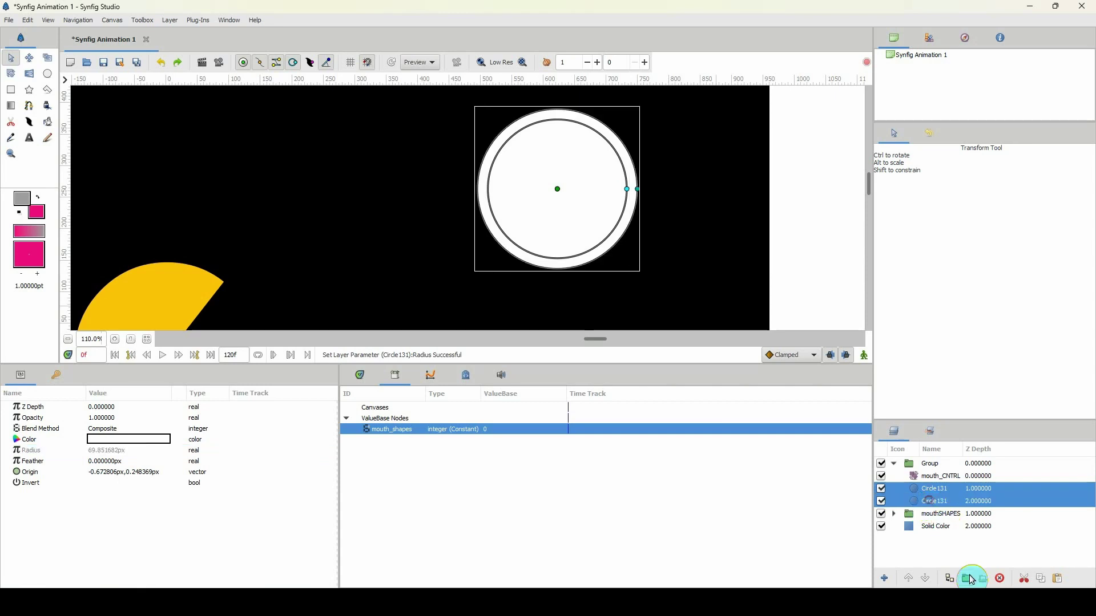
left_click(967, 578)
left_click(903, 488)
left_click(933, 500)
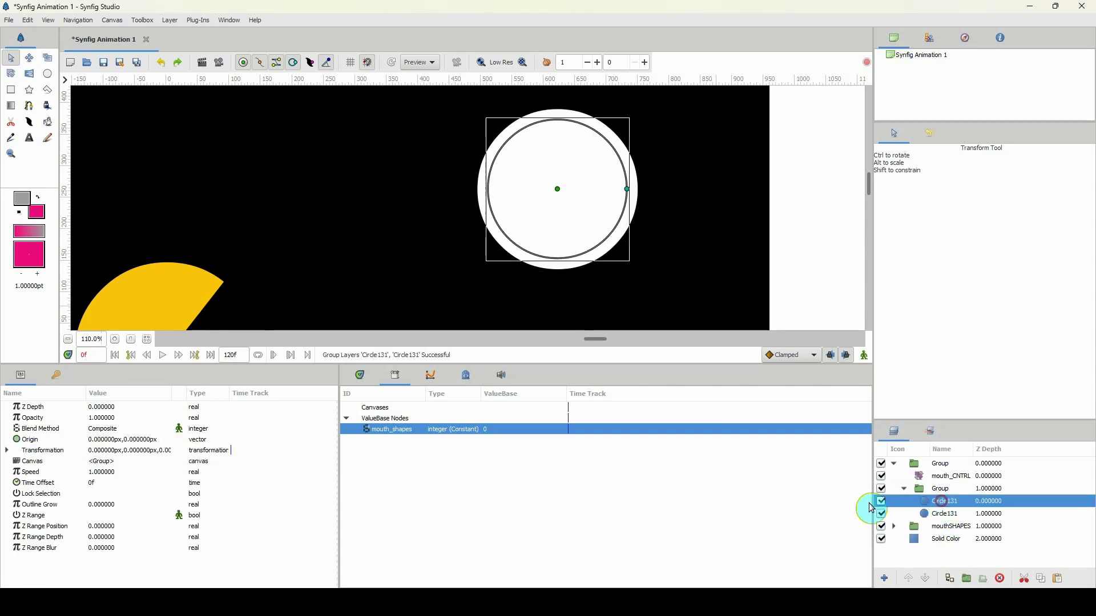
left_click(112, 443)
left_click(105, 433)
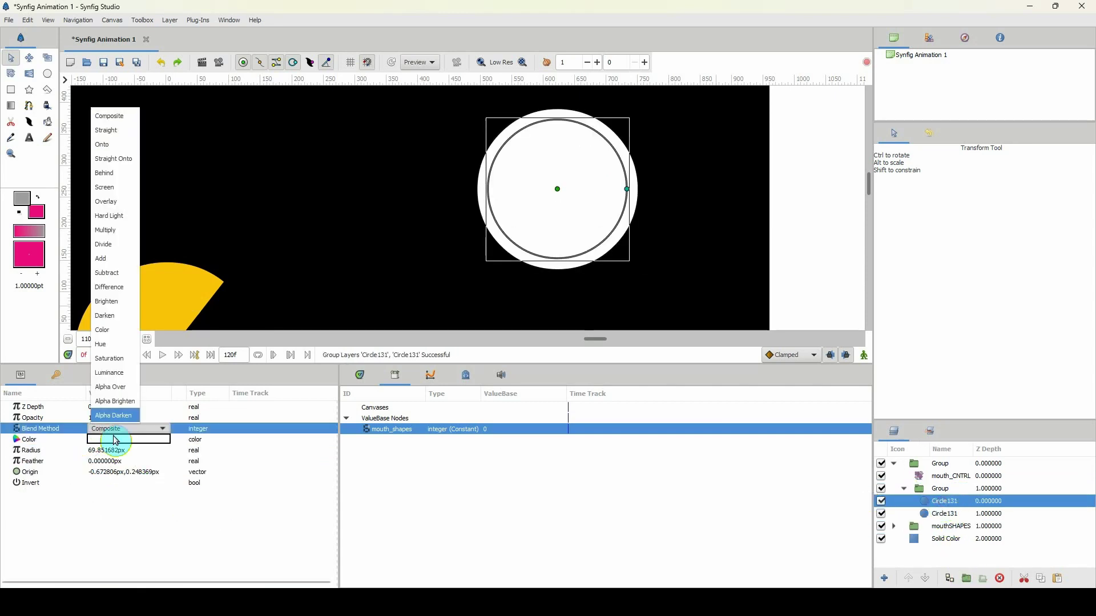
left_click(108, 388)
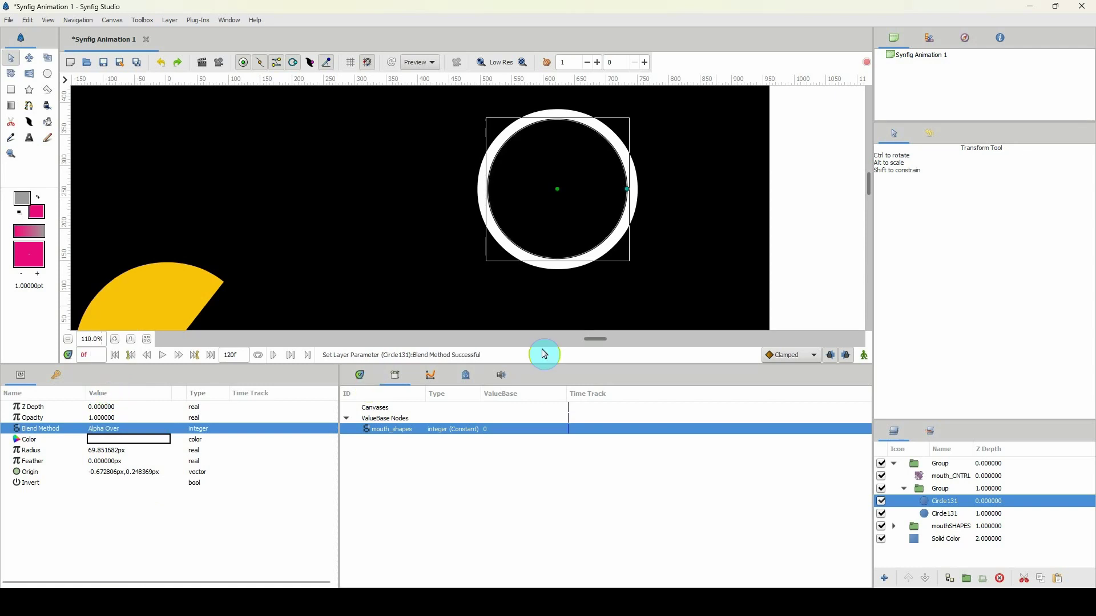
Draw a pink rectangle about 50 px wide and 15 px high across the ring at the end of the mouth_CNTRL handle.
left_click(935, 477, "ctrl")
scroll(599, 228, "up", 1)
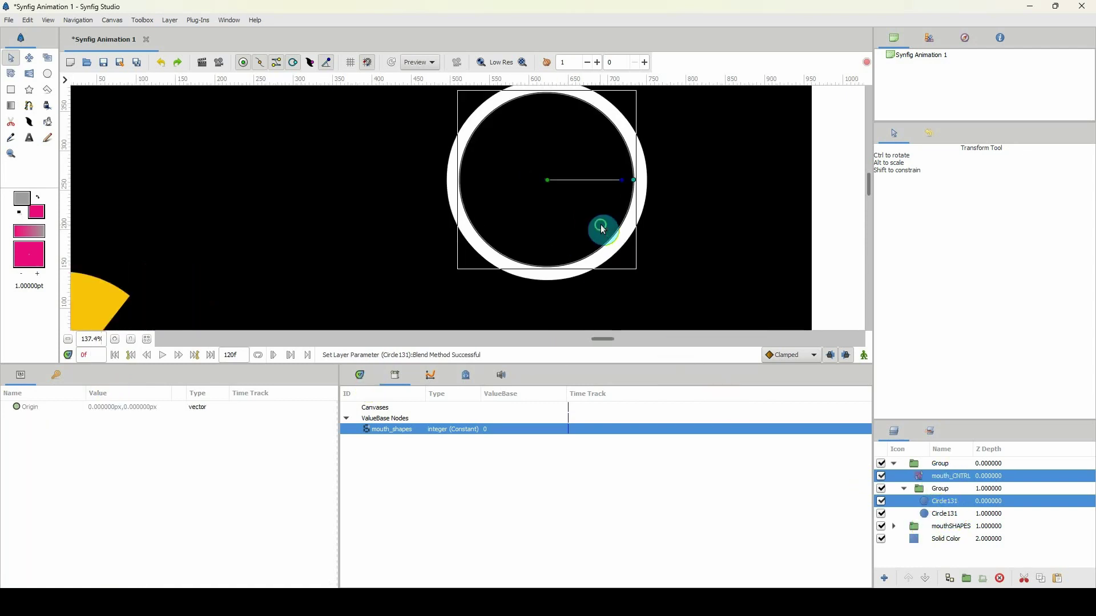
scroll(562, 203, "up", 4)
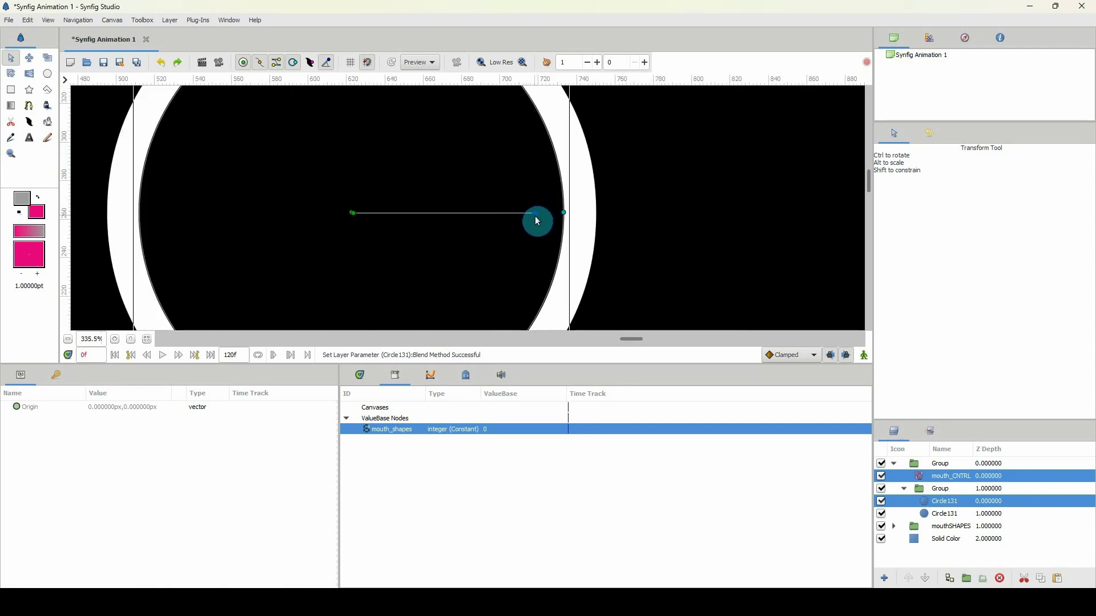
left_click_drag(239, 172, 227, 143)
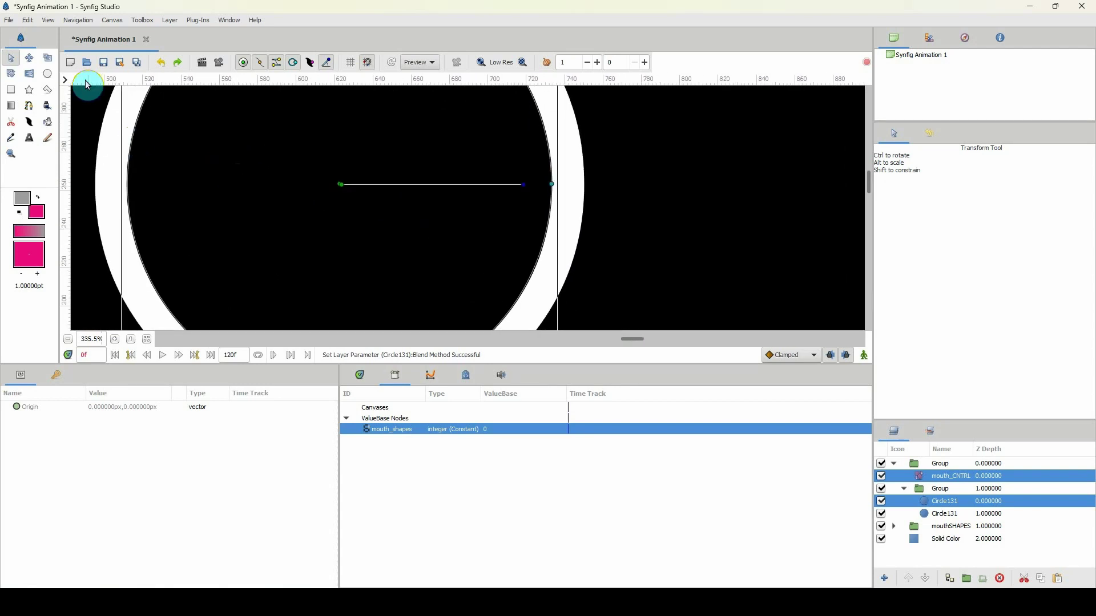
left_click(11, 91)
left_click_drag(531, 173, 627, 203)
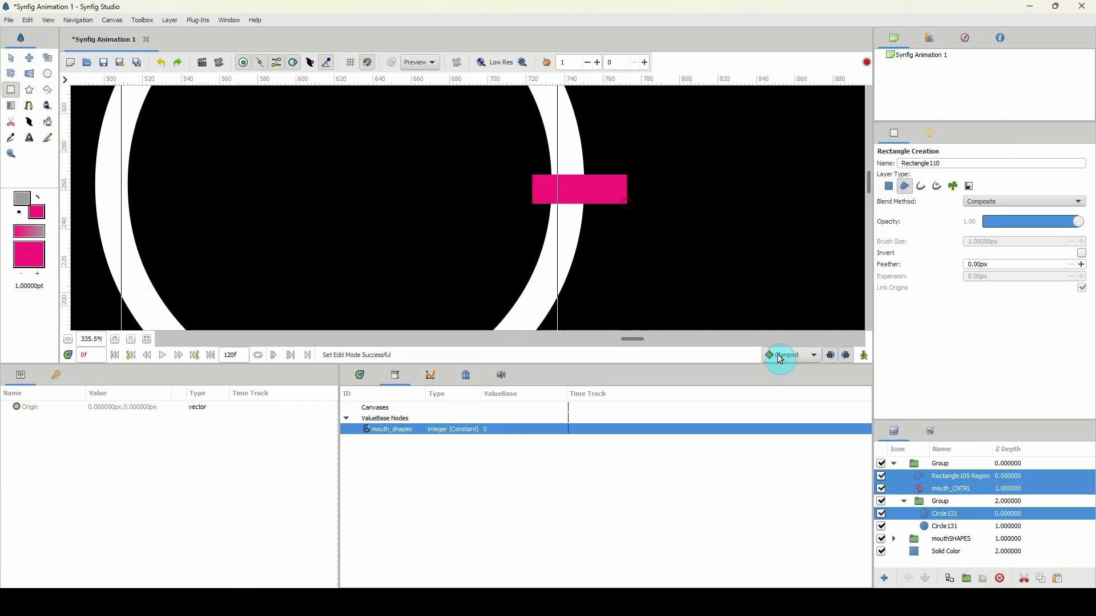
Adjust the pink rectangle's corner vertices so that it is vertically centered on the mouth_CNTRL handle line.
left_click(945, 481)
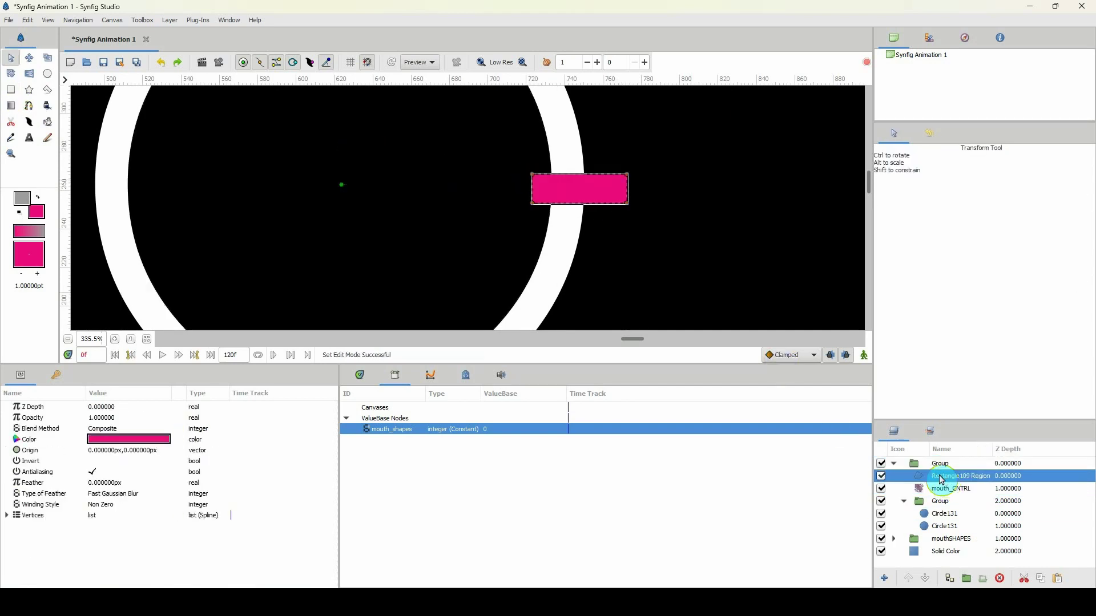
left_click(924, 488, "ctrl")
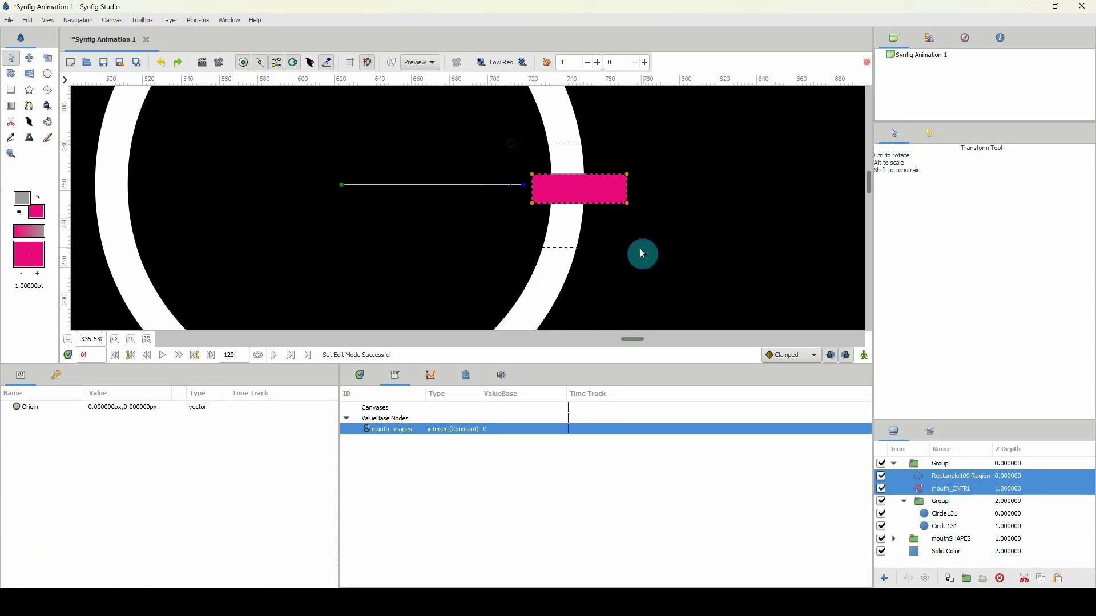
scroll(645, 230, "up", 4)
left_click(459, 285)
left_click_drag(702, 251, 695, 242)
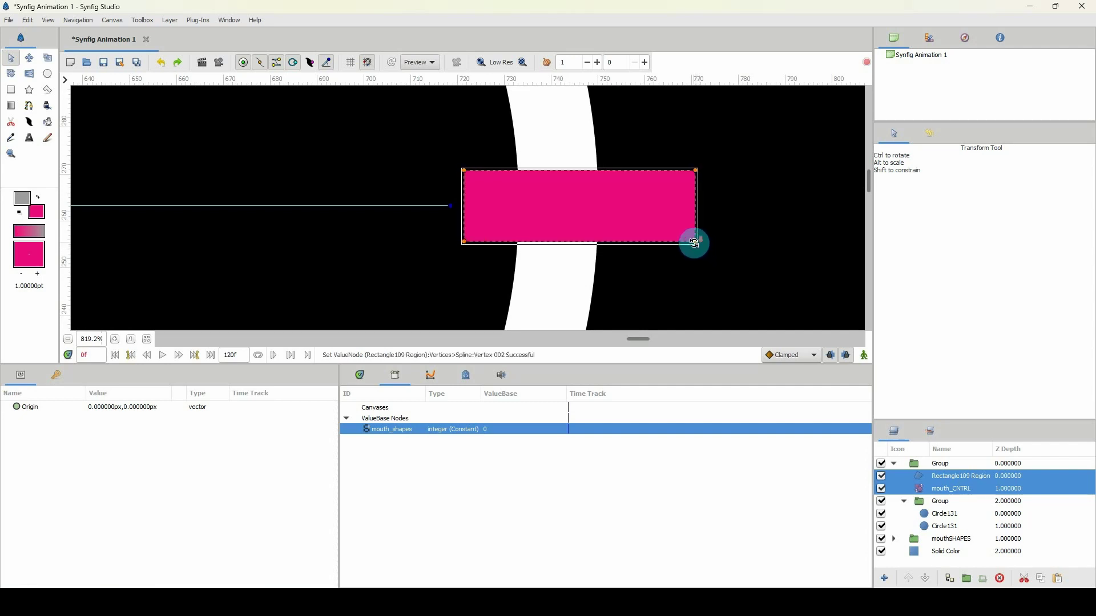
scroll(692, 242, "down", 10)
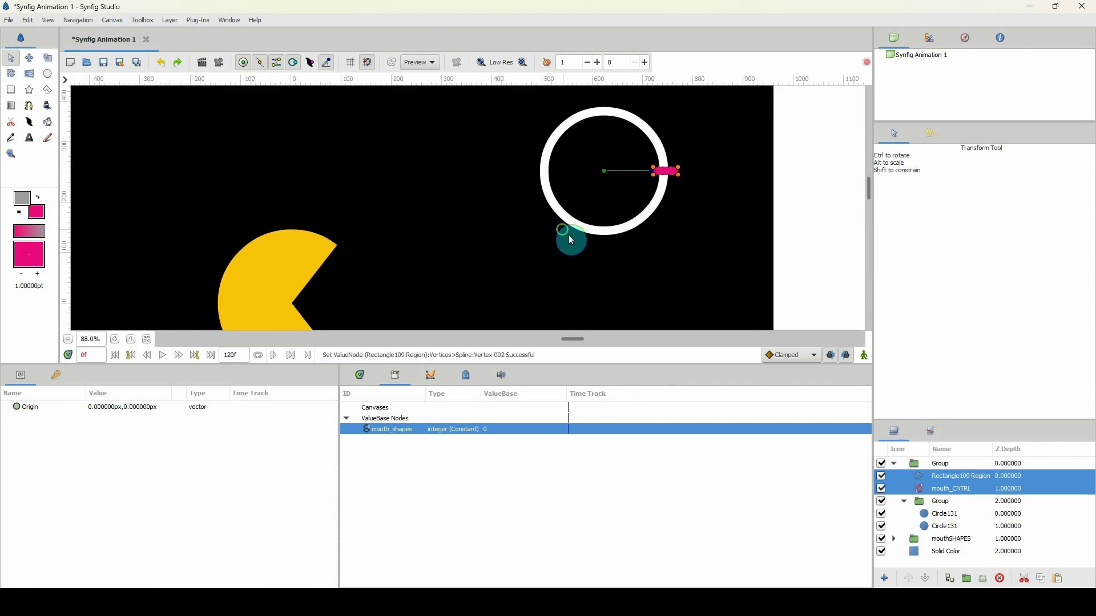
Set the pink rectangle's blend method to Onto.
left_click(939, 500)
left_click(942, 476)
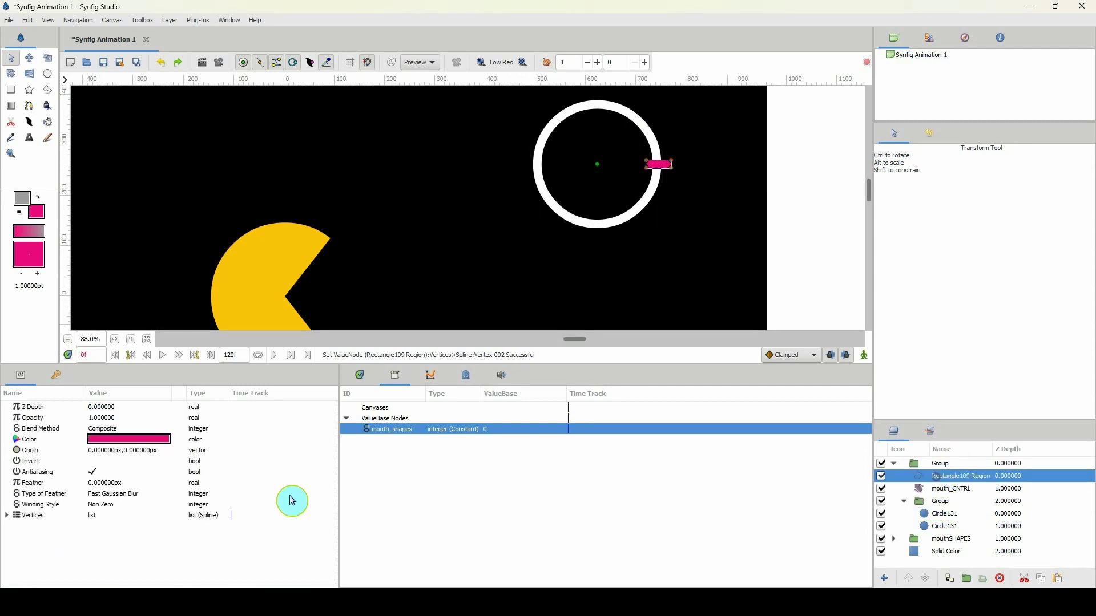
left_click(115, 428)
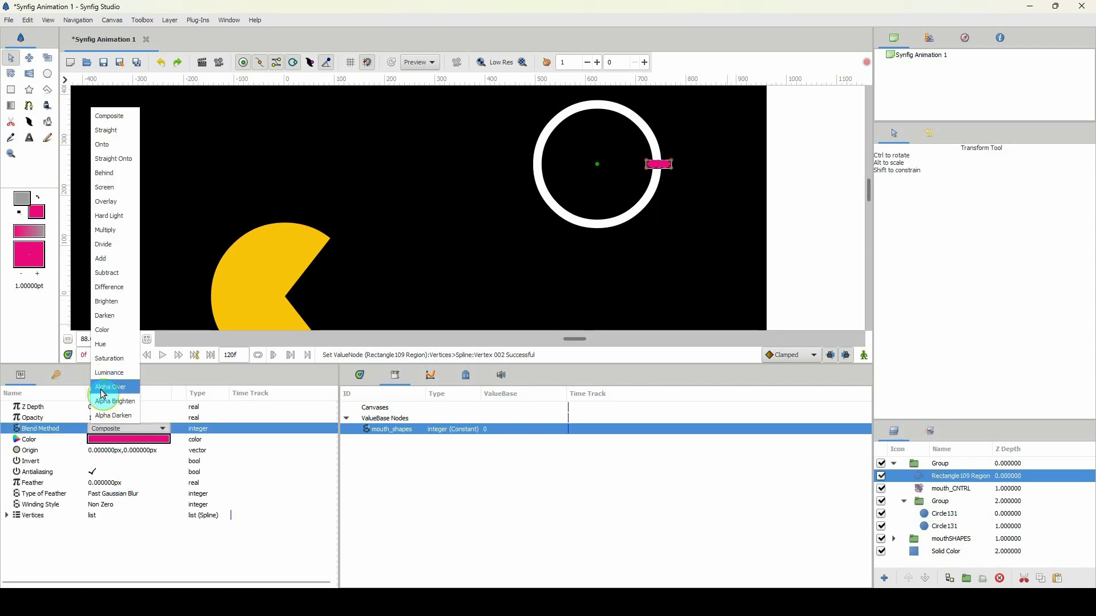
left_click(109, 387)
left_click(120, 432)
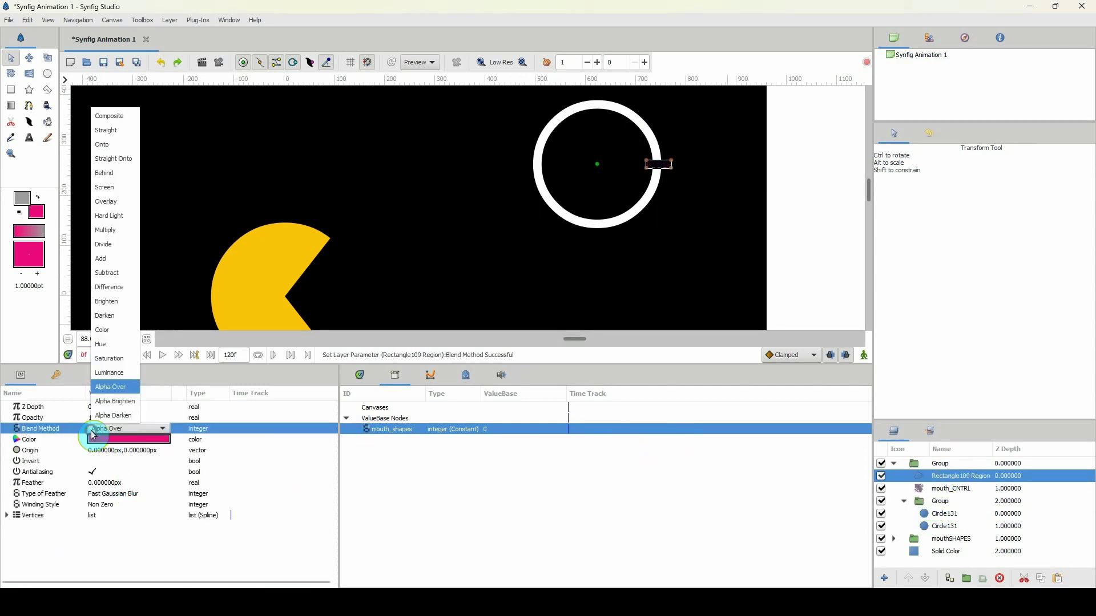
left_click(109, 144)
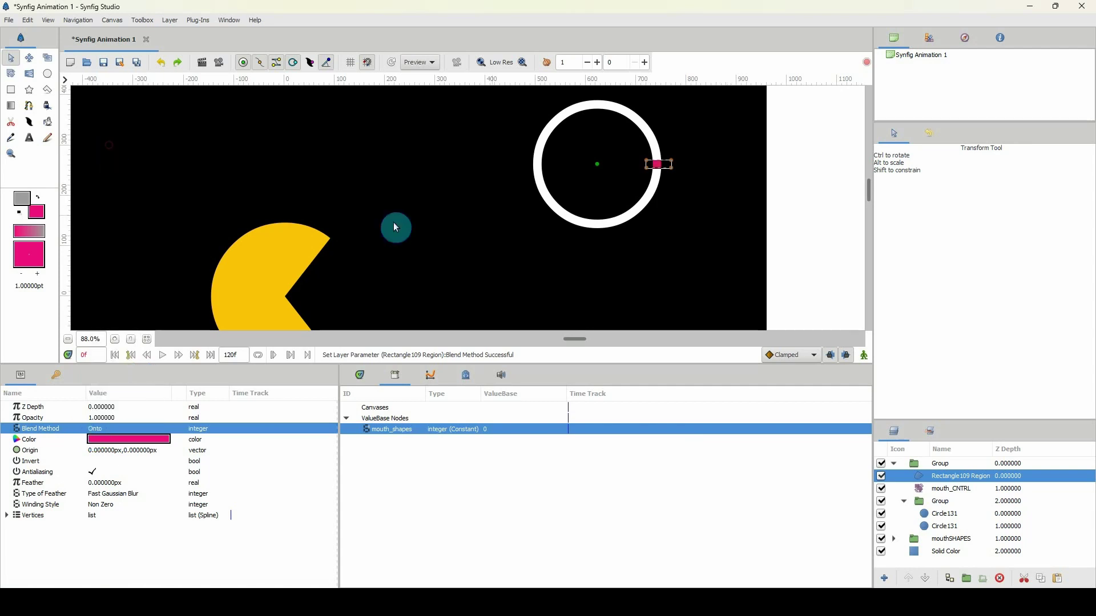
Raise the mouth_CNTRL layer above the rectangle layer, then test-rotate the handle and return it to its zero position.
left_click(936, 491)
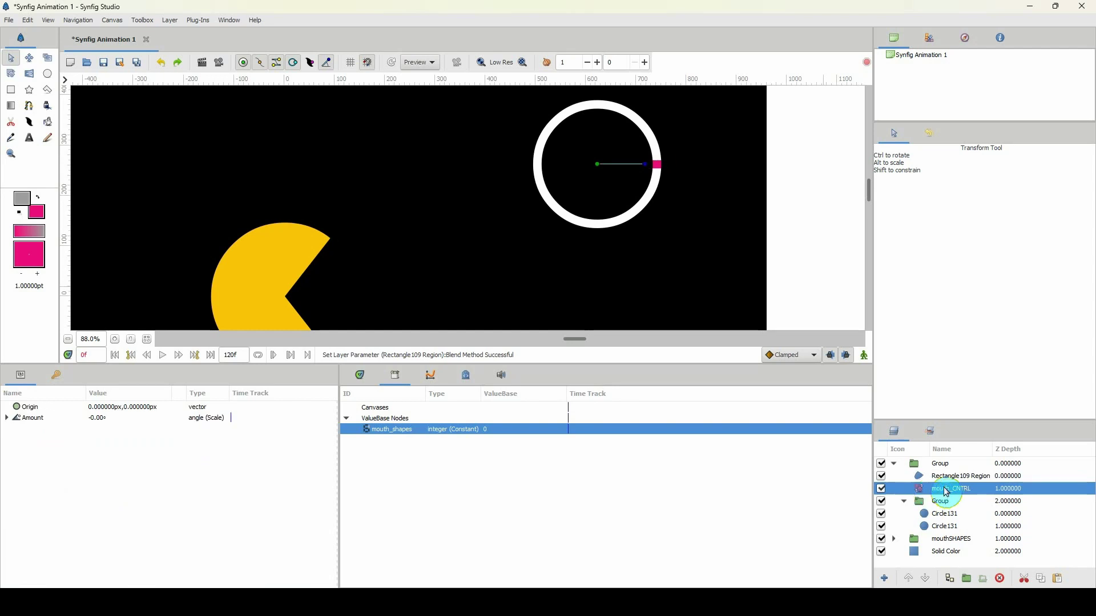
left_click(912, 581)
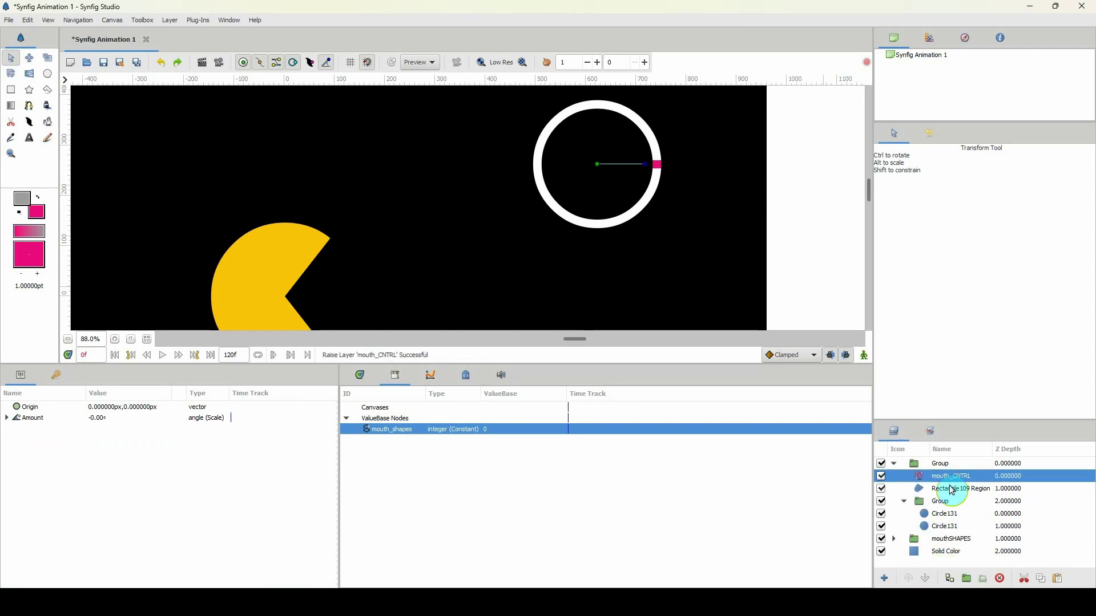
left_click(904, 501)
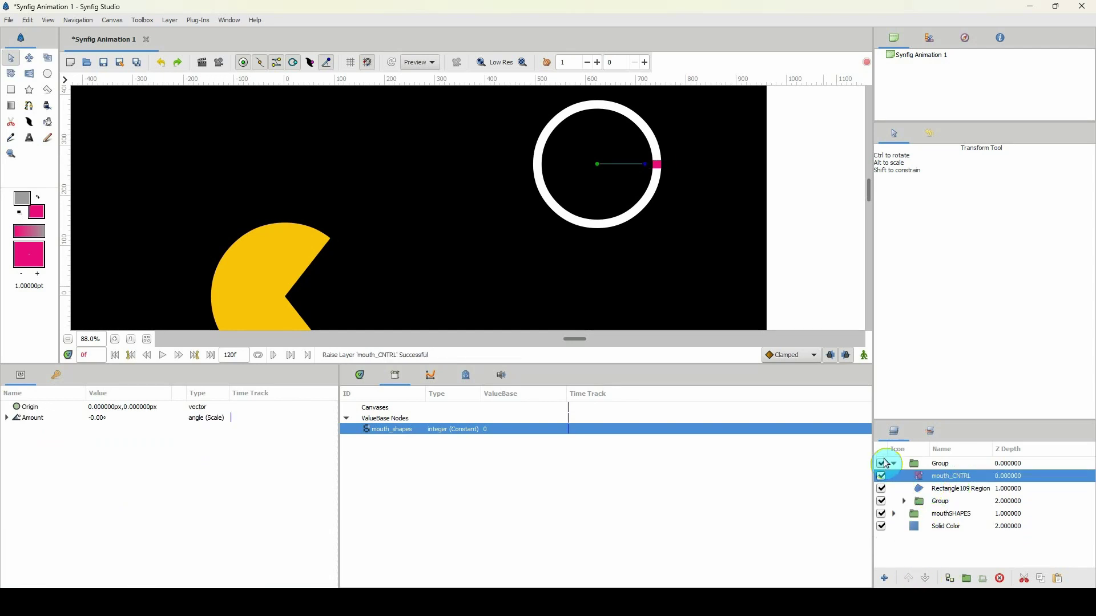
mouse_move(642, 162)
left_mouse_down()
mouse_move(611, 225)
mouse_move(647, 166)
left_mouse_up()
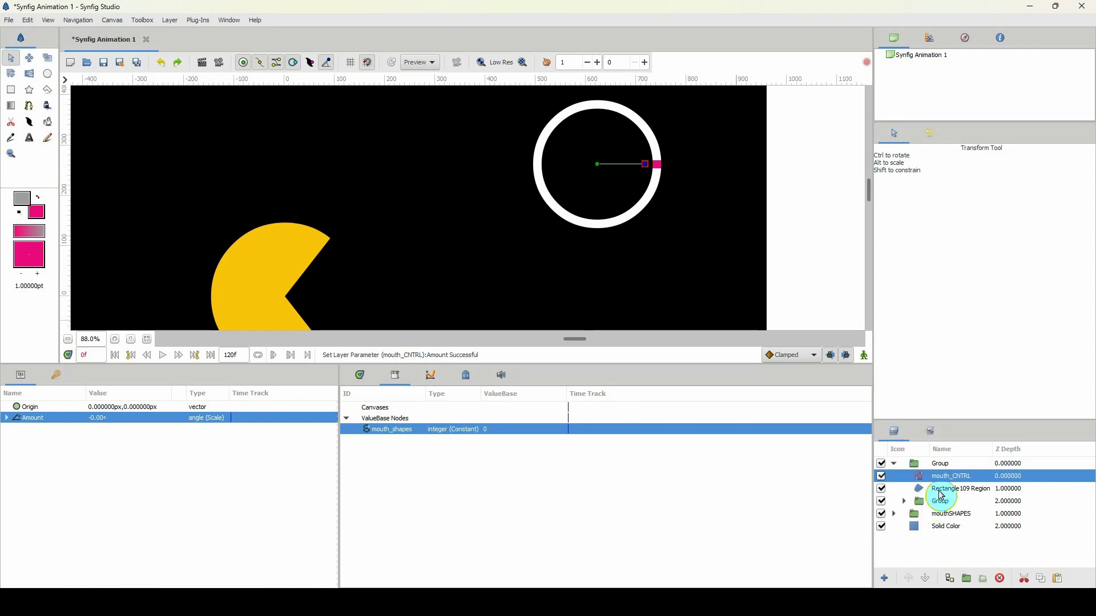
Add a white text label reading OPEN in the IMPACT font and place it just outside the ring beside the pink marker.
left_click(29, 138)
left_click(680, 168)
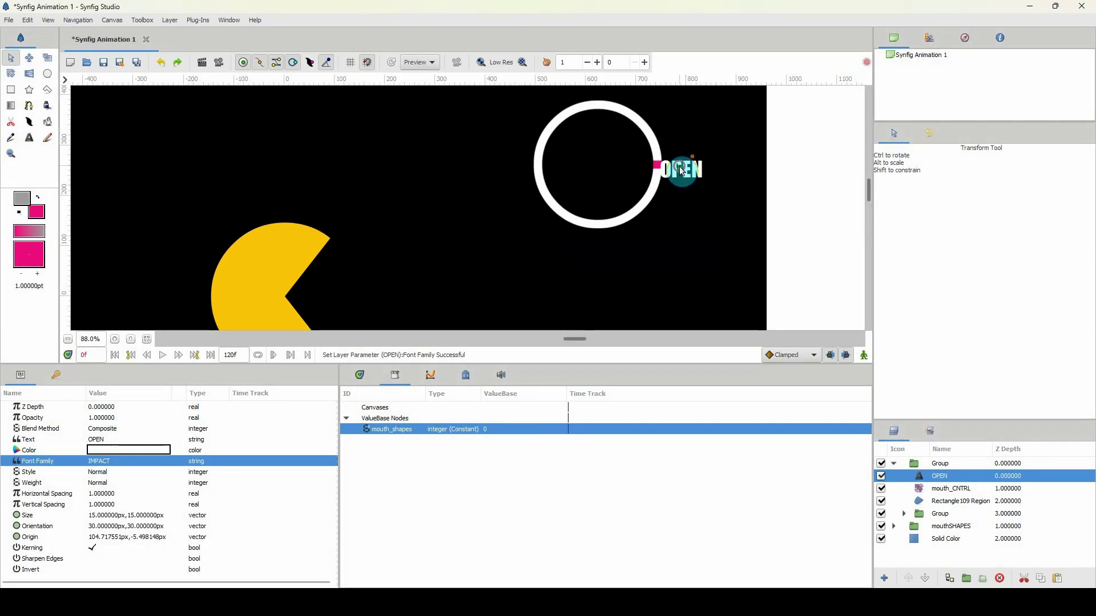
left_click_drag(680, 170, 691, 163)
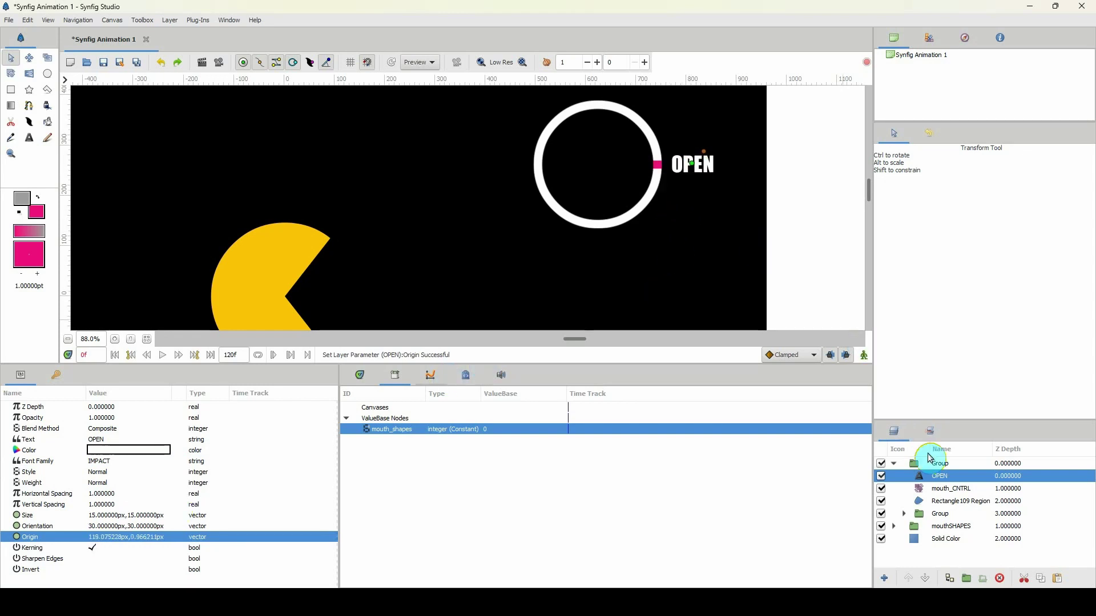
Group the OPEN label, duplicate that group, and place the copy below the ring.
left_click(969, 579)
left_click(936, 481)
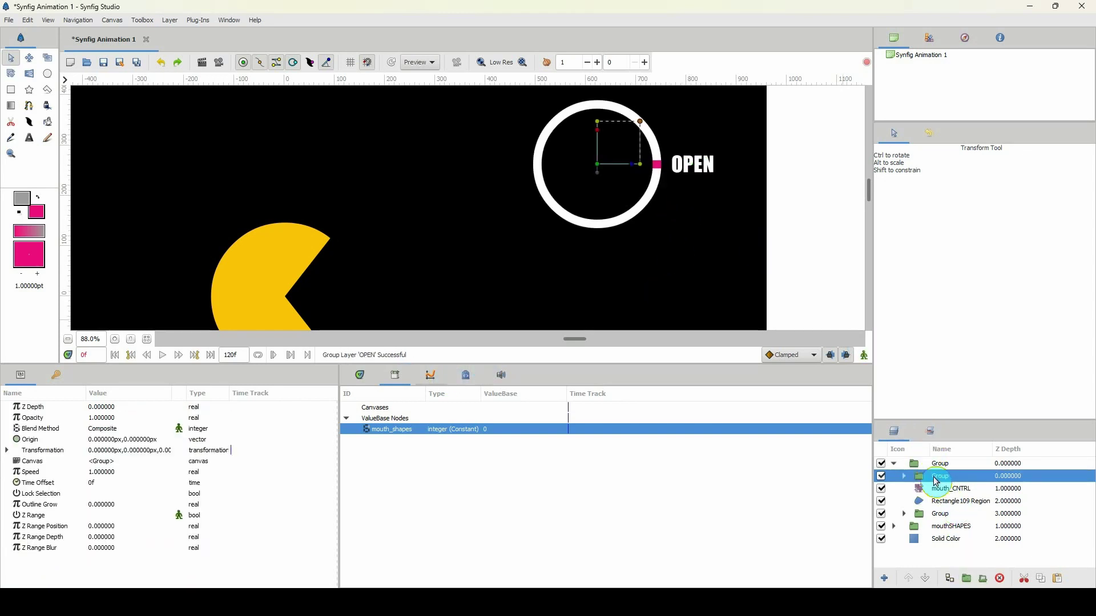
key("ctrl+v")
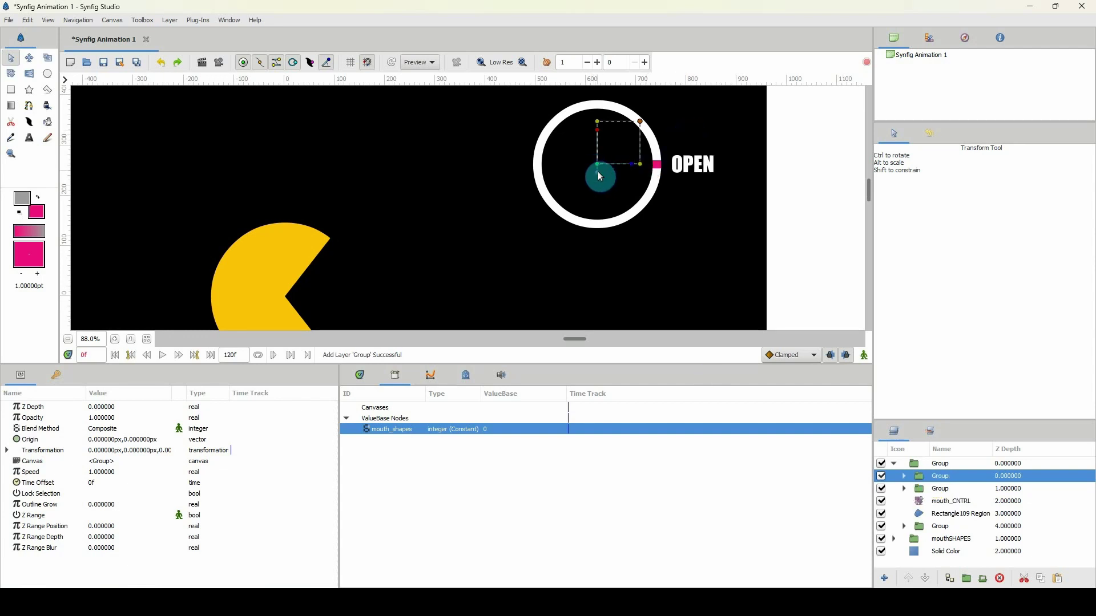
left_click(880, 488)
left_click(880, 489)
left_click(923, 479)
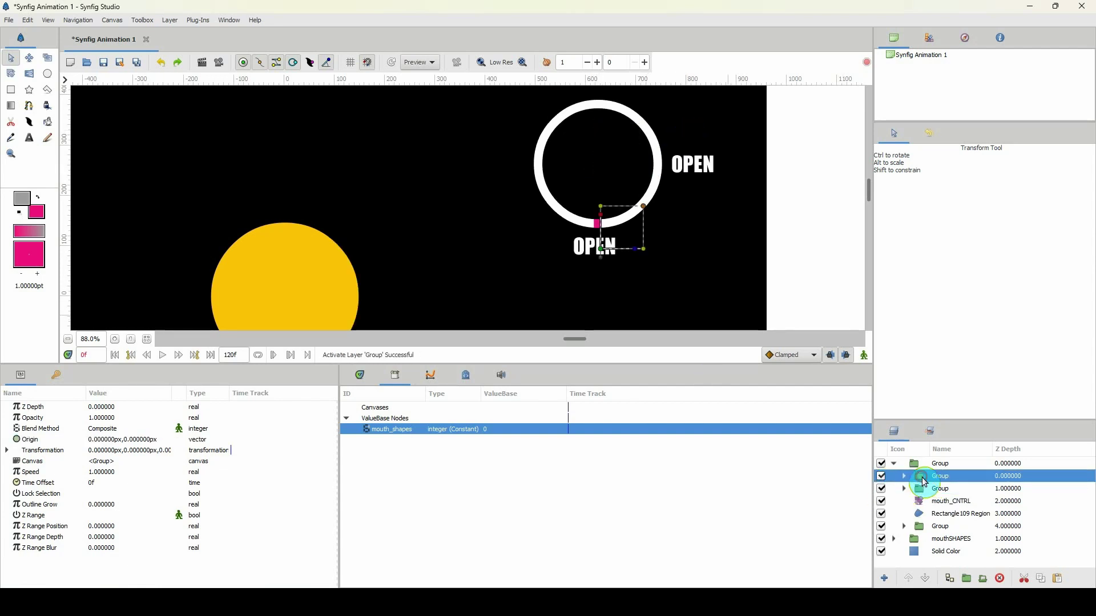
Change the copied label's text to CLOSED and shift its group slightly farther below the ring.
left_click(925, 578)
left_click(903, 488)
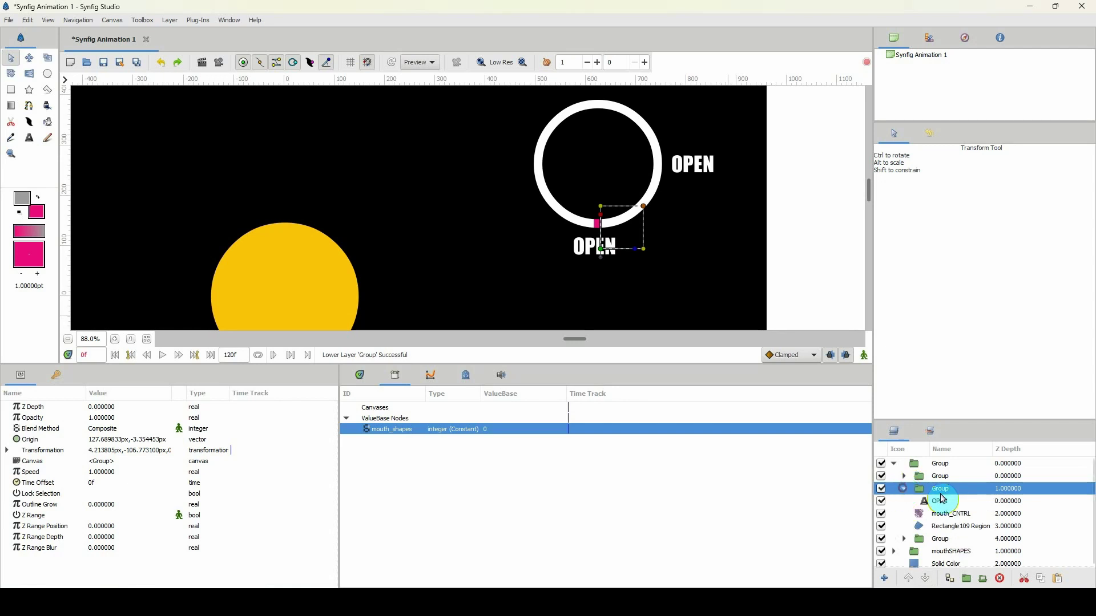
left_click(941, 500)
double_click(94, 440)
type("CLOSED")
left_click(528, 327)
left_click(602, 255)
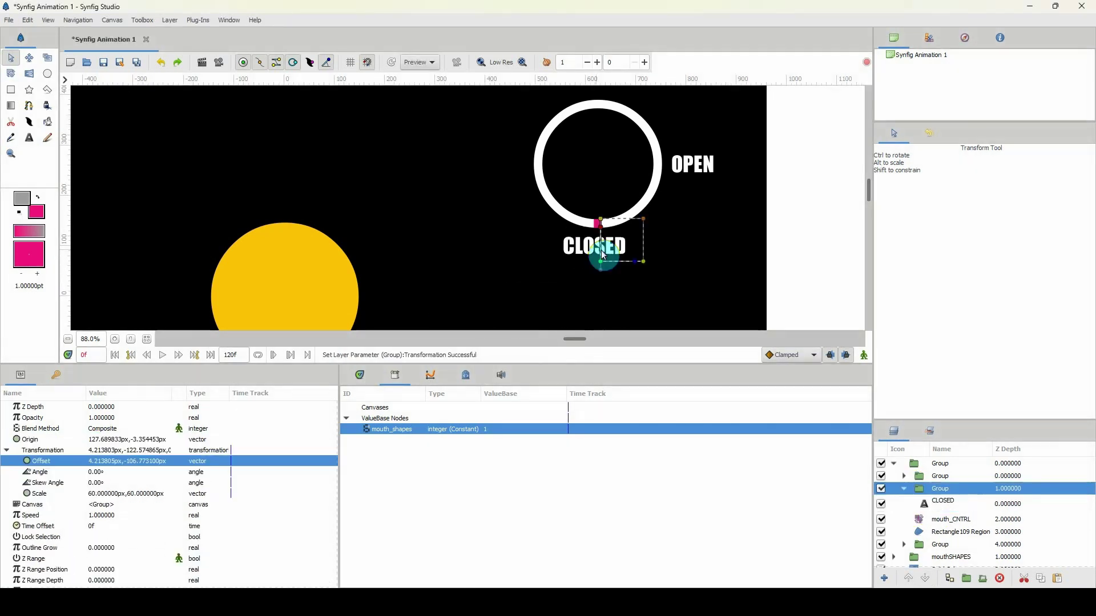
Collapse the controller group's layers and hide the whole group on the canvas.
scroll(563, 197, "down", 4)
left_click(904, 488)
left_click(893, 463)
left_click(880, 463)
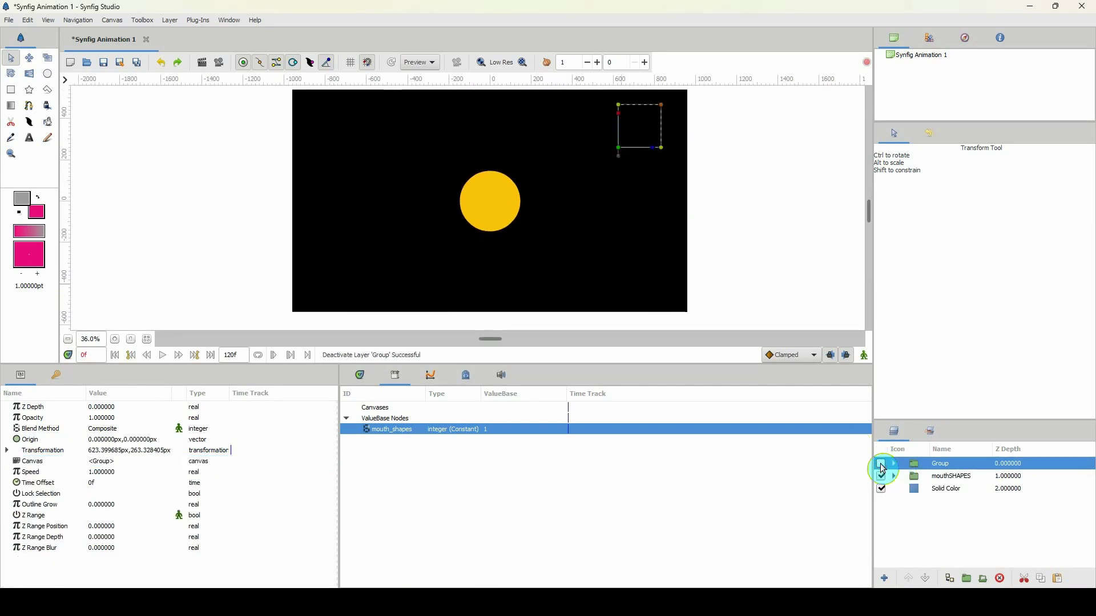
left_click_drag(501, 243, 453, 238)
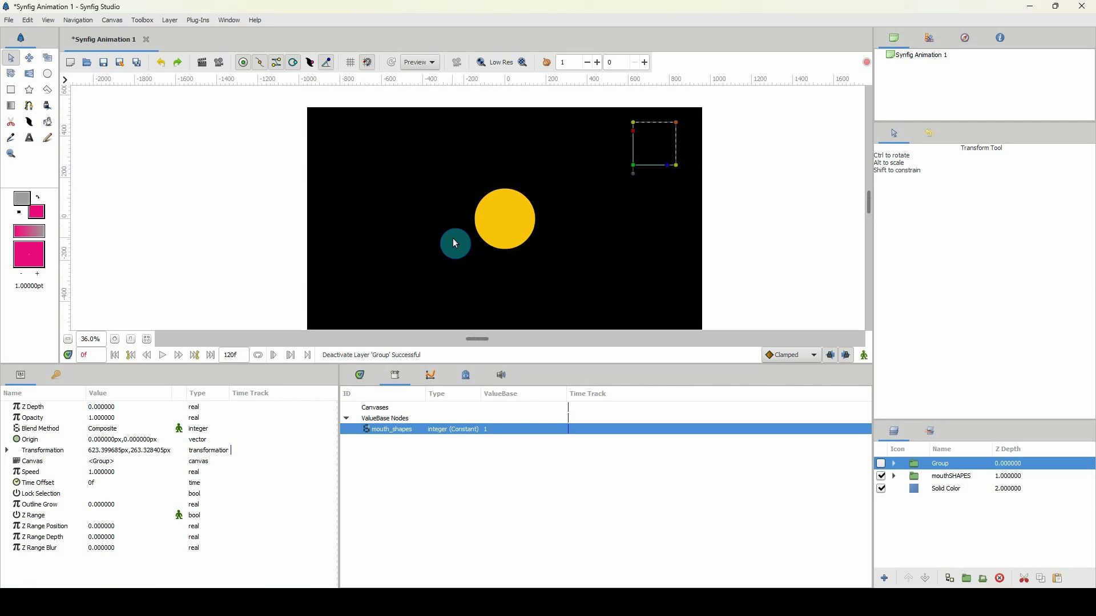
Scale the mouthSHAPES group down uniformly about its center and bring up the timetrack.
left_click(938, 475)
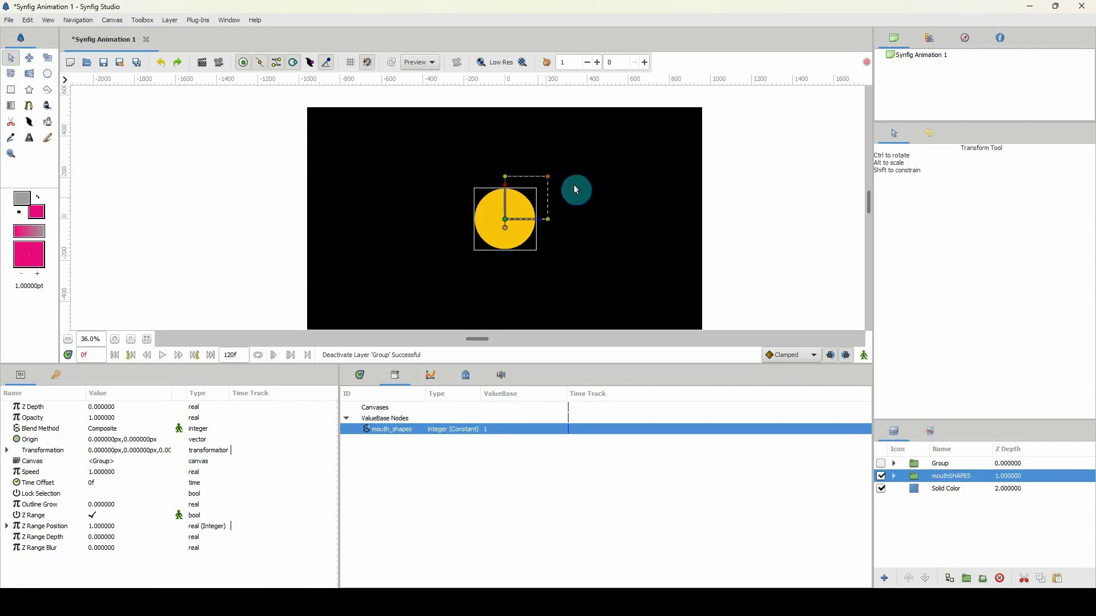
left_click_drag(557, 186, 533, 188)
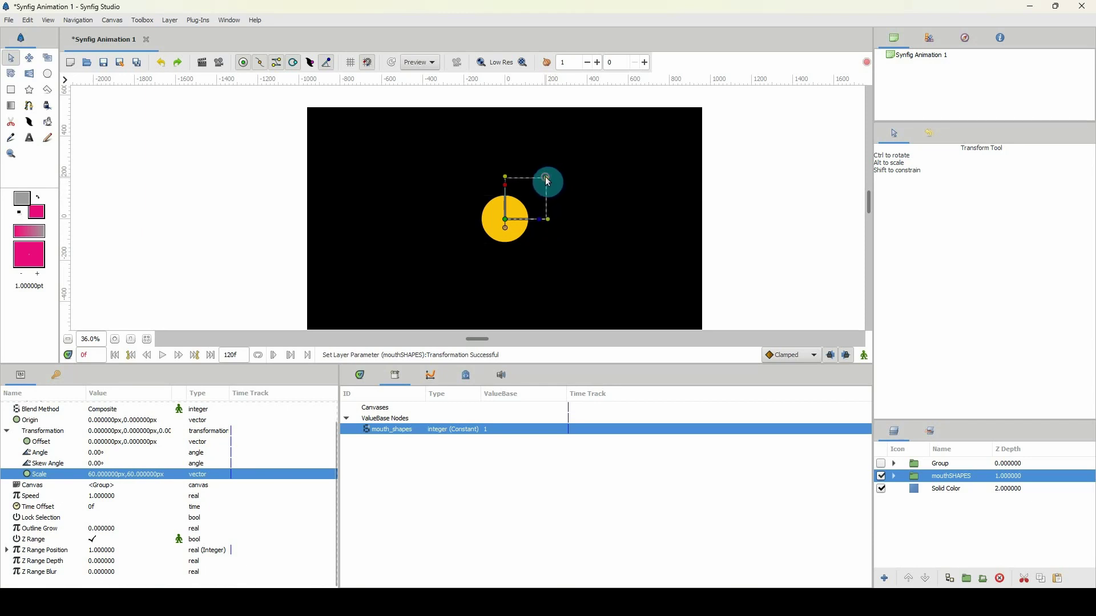
left_click(546, 182)
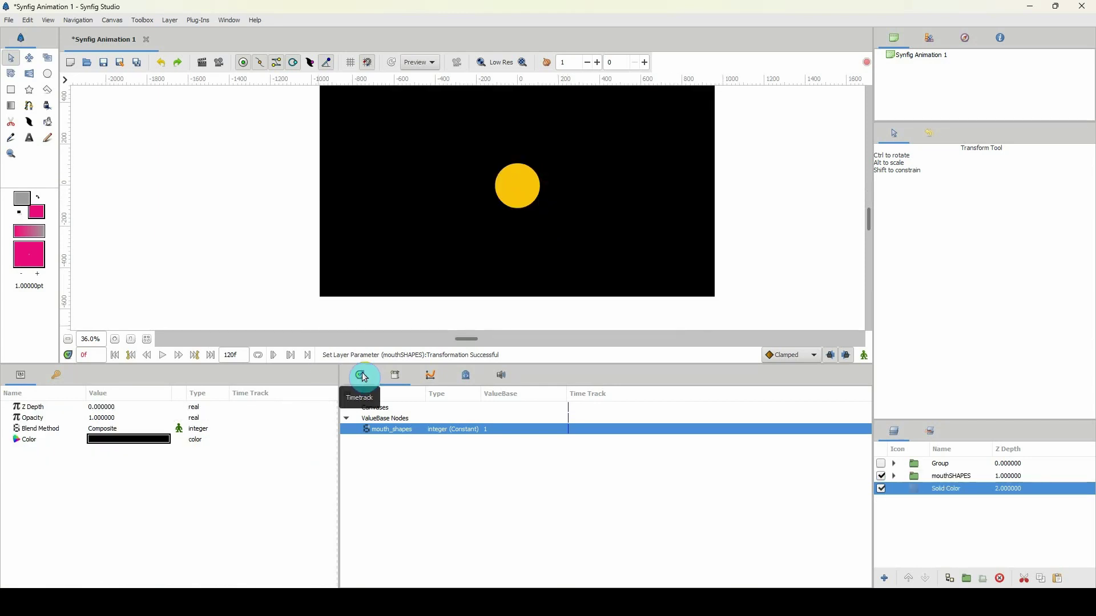
left_click(363, 378)
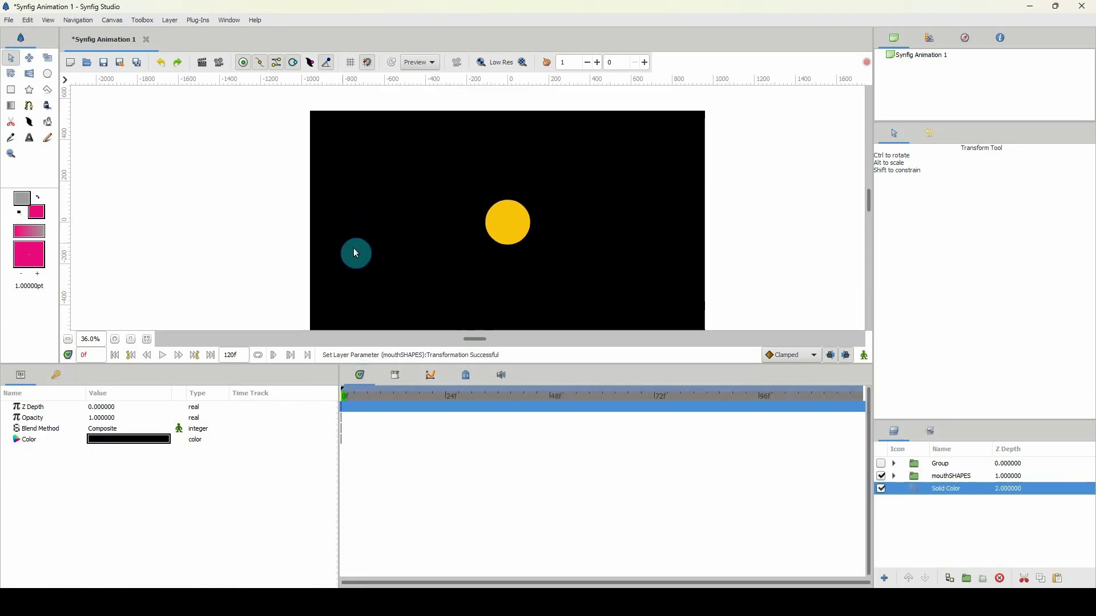
Draw two thin horizontal rectangles, one above the other, extending inward from the canvas's left edge as maze walls.
left_click(11, 90)
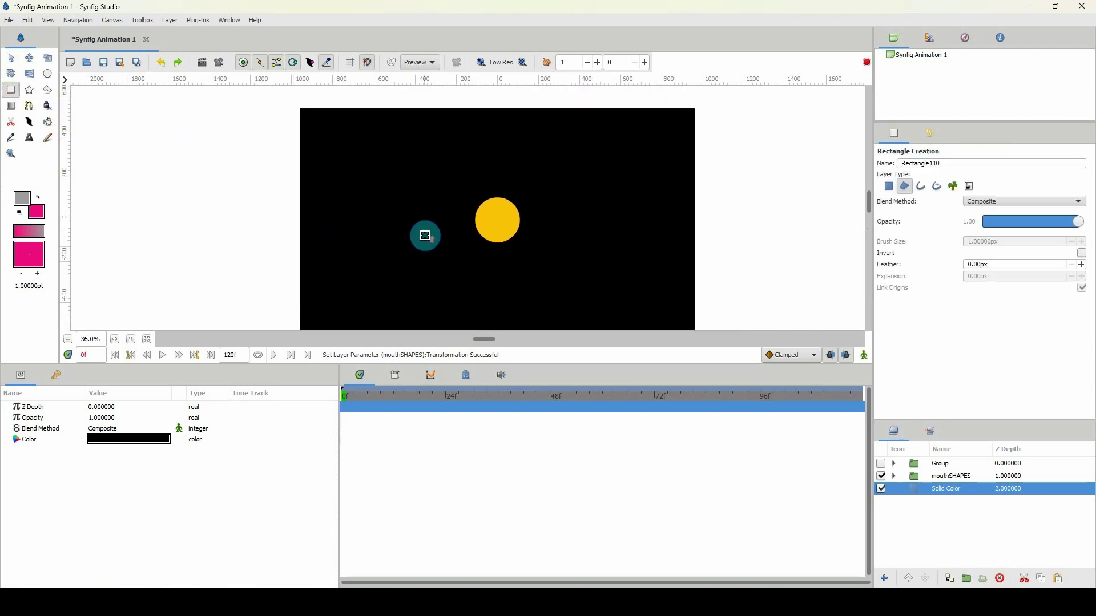
left_click_drag(291, 165, 397, 173)
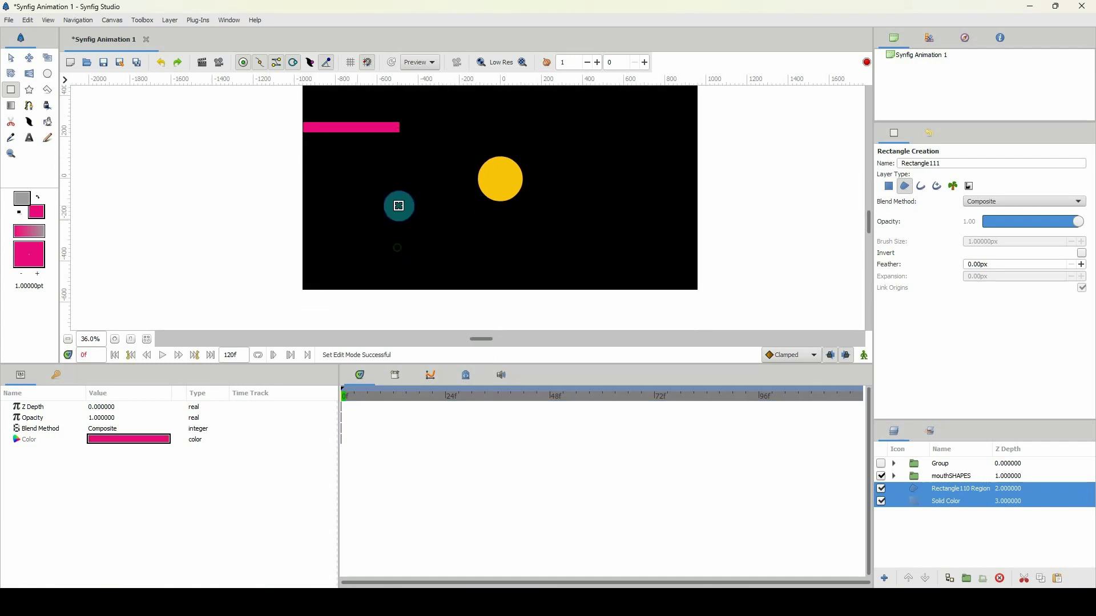
left_click_drag(285, 175, 397, 186)
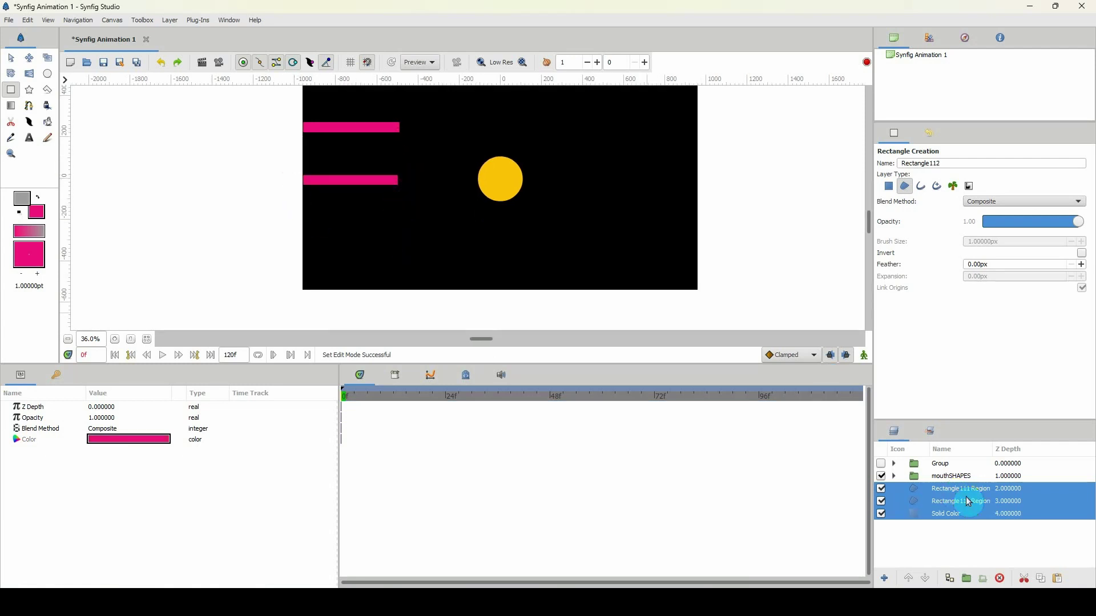
Duplicate the lower bar, reshape the copy into a vertical wall running down from its inner end, and paste another copy.
left_click(950, 475)
left_click(962, 489)
key("ctrl+c")
key("ctrl+v")
left_click_drag(286, 186, 403, 255)
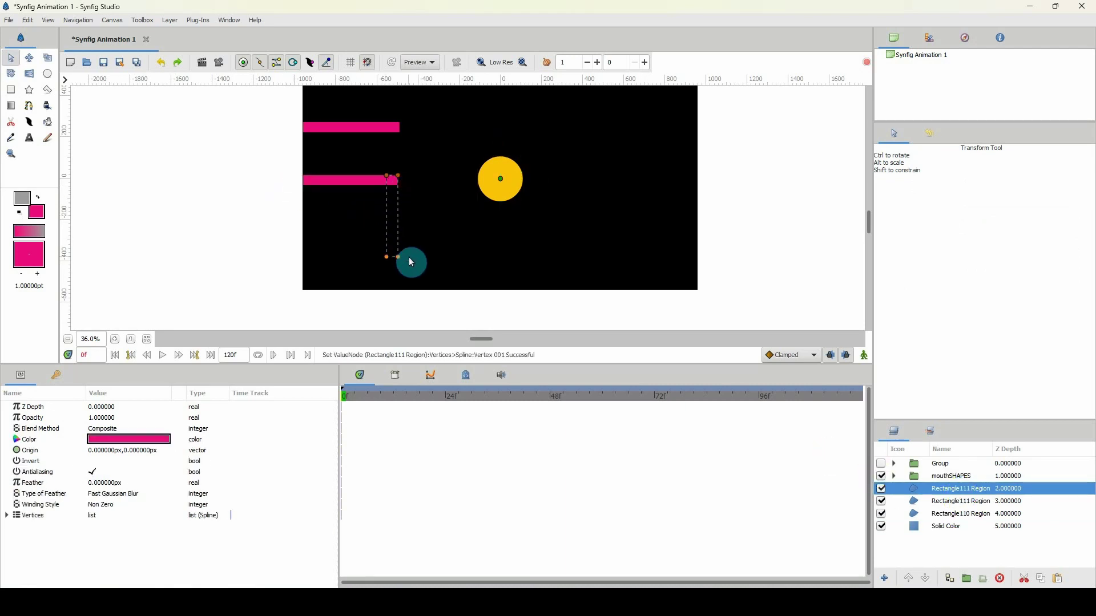
key("ctrl+v")
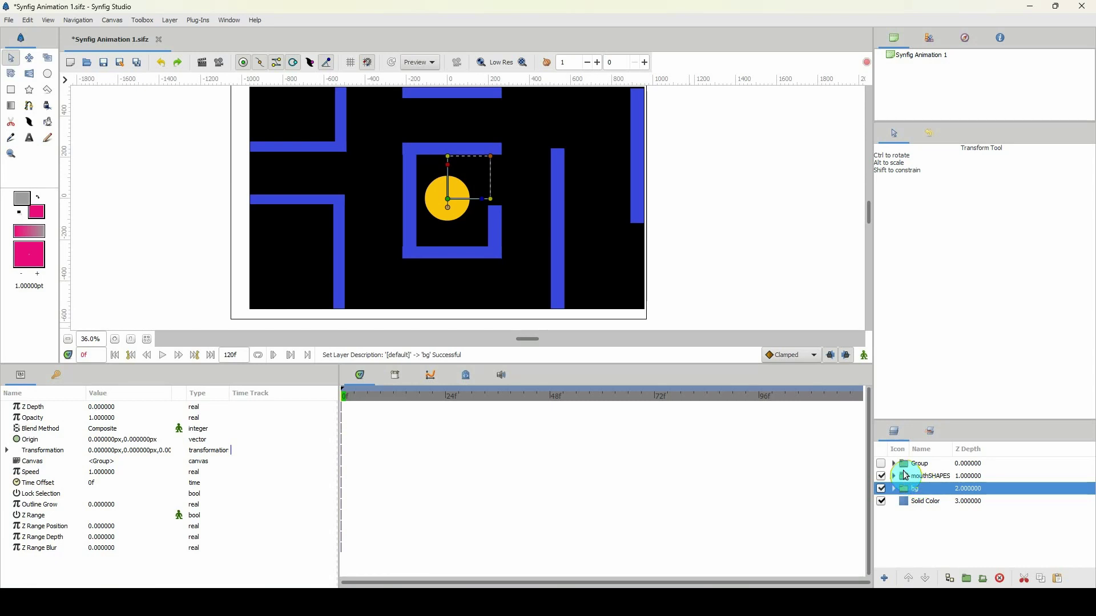
Draw an angular spline path with a 4 px outline through the maze corridors, from beyond the canvas's left edge to beyond its right edge.
left_click(28, 106)
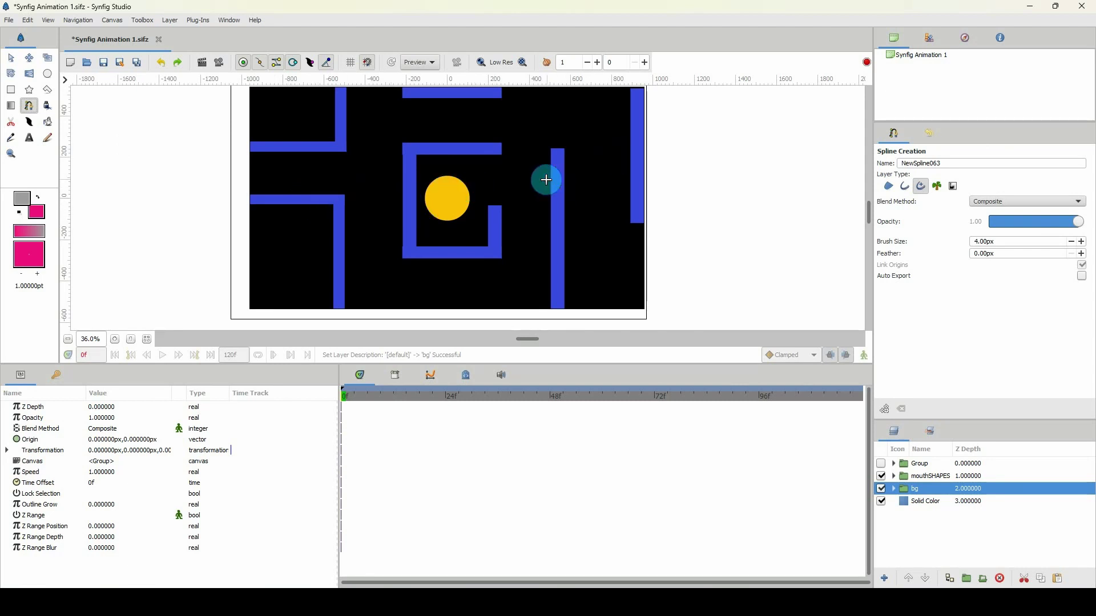
left_click(239, 173)
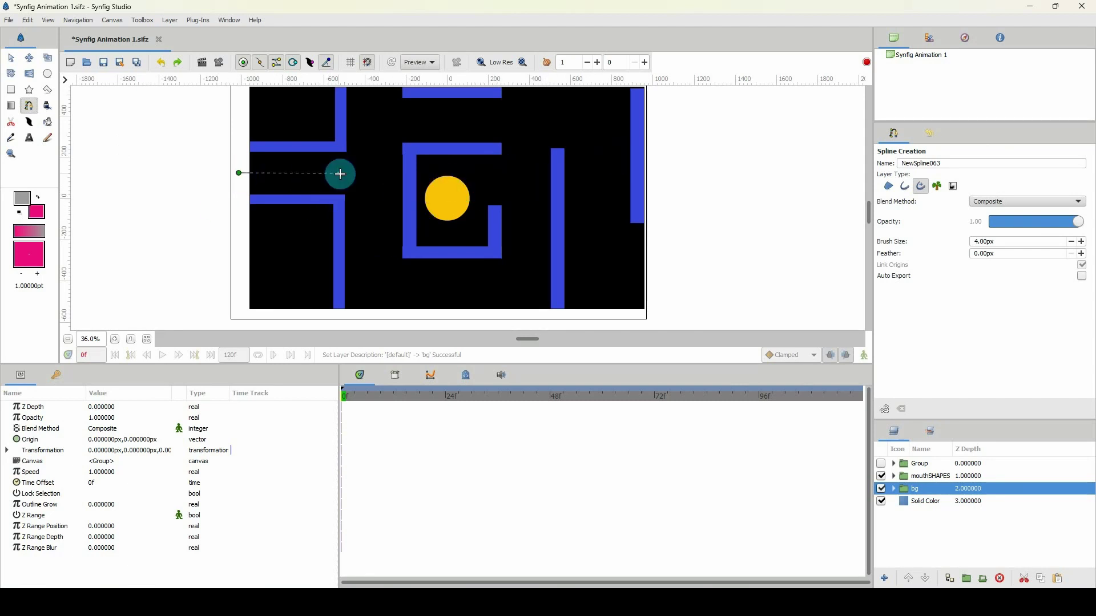
left_click(377, 176)
left_click(380, 291)
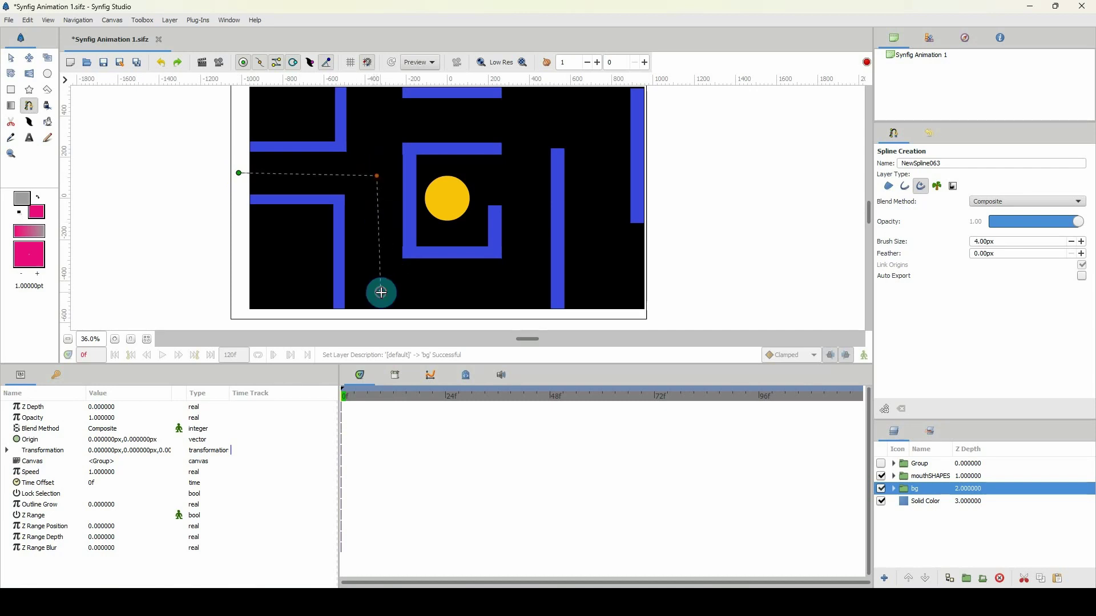
left_click(525, 288)
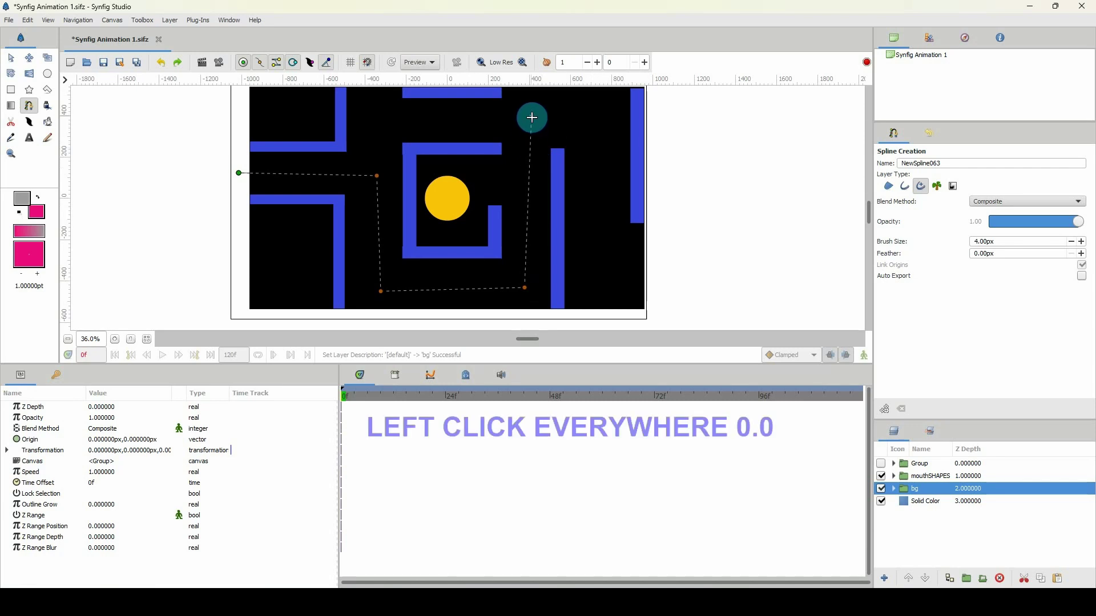
left_click(531, 117)
left_click(602, 117)
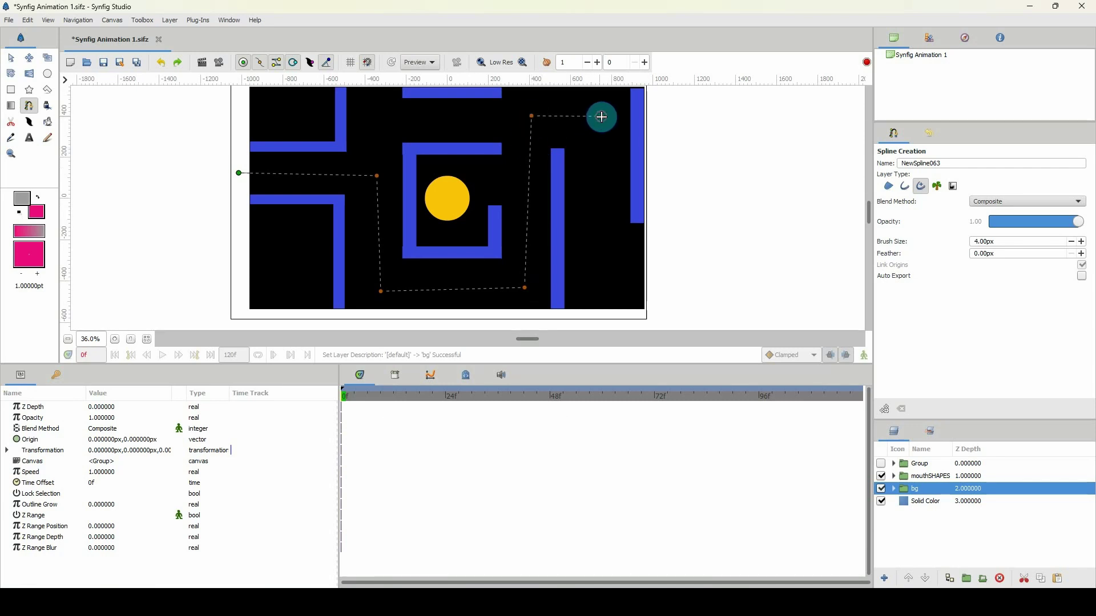
left_click(598, 271)
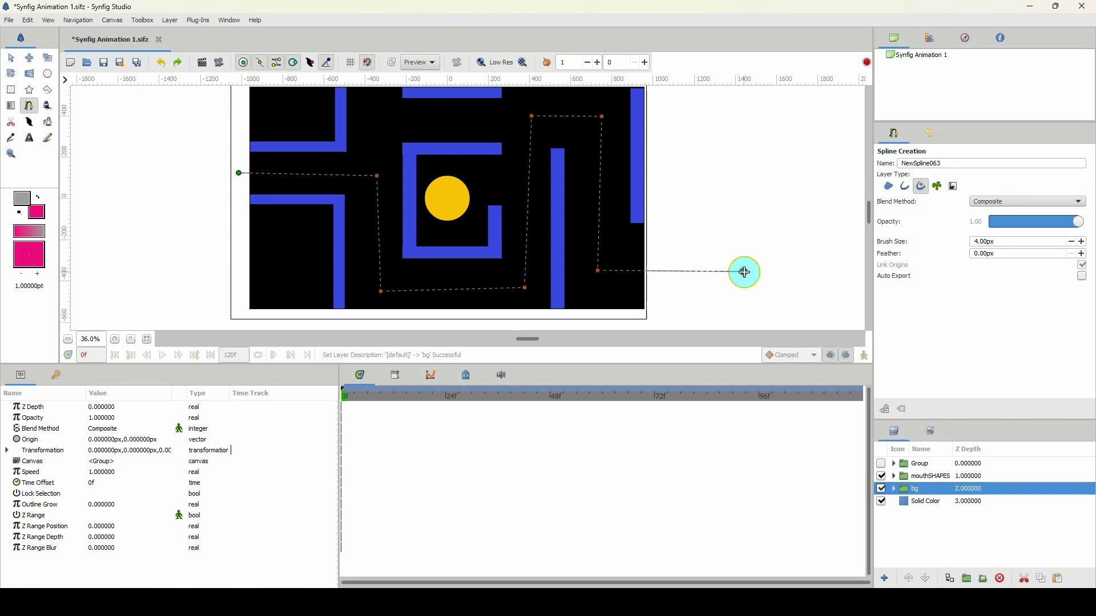
key("alt+a")
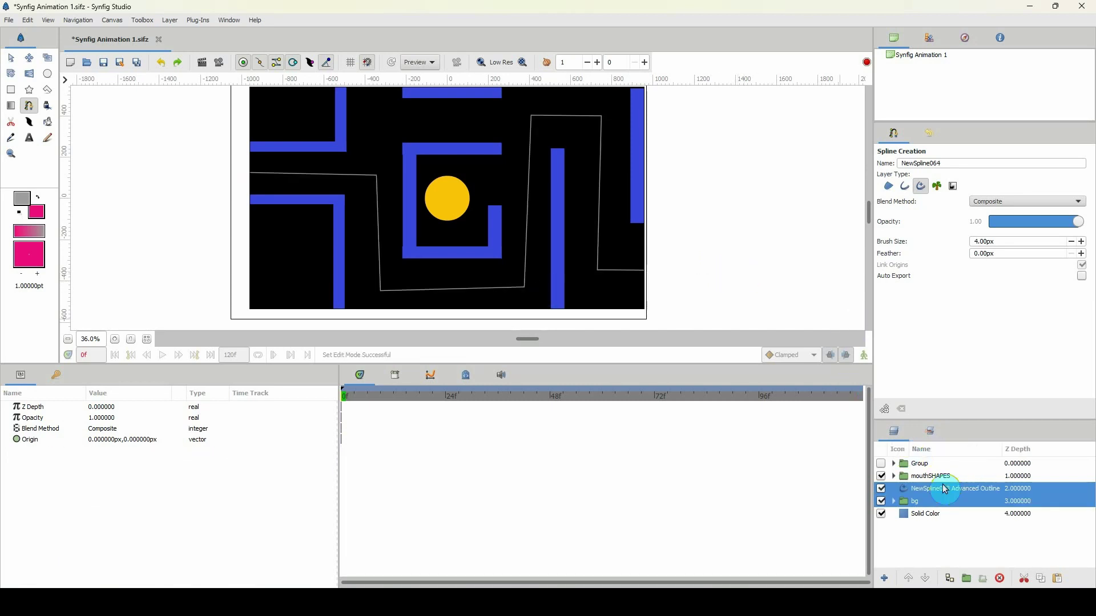
Adjust the path spline's vertices so its segments run straight horizontally and vertically.
left_click(930, 476)
left_click(928, 490)
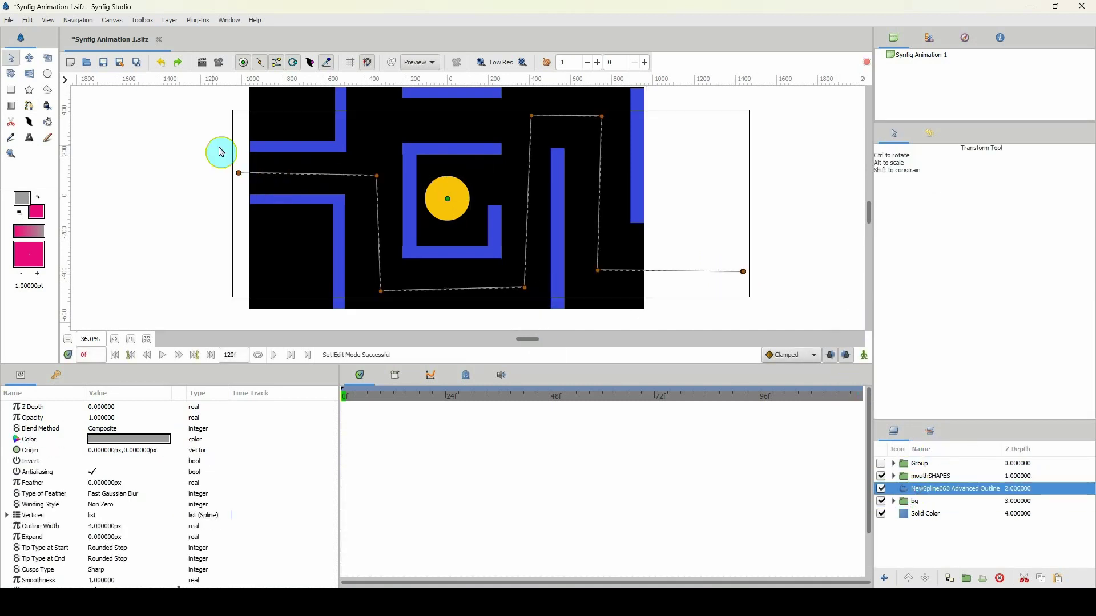
left_click(395, 201)
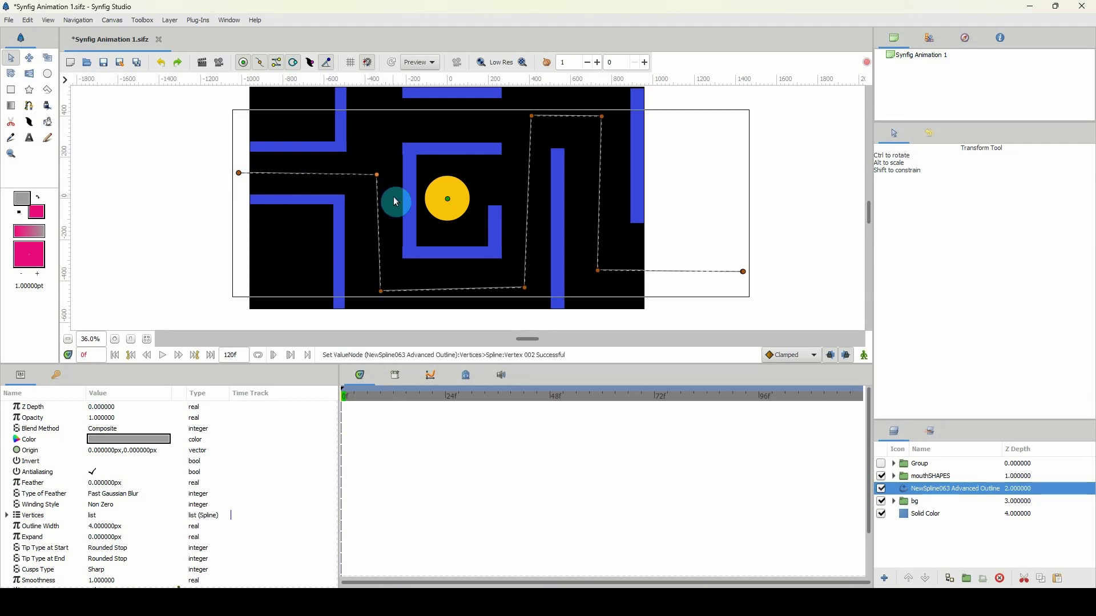
left_click_drag(212, 153, 244, 216)
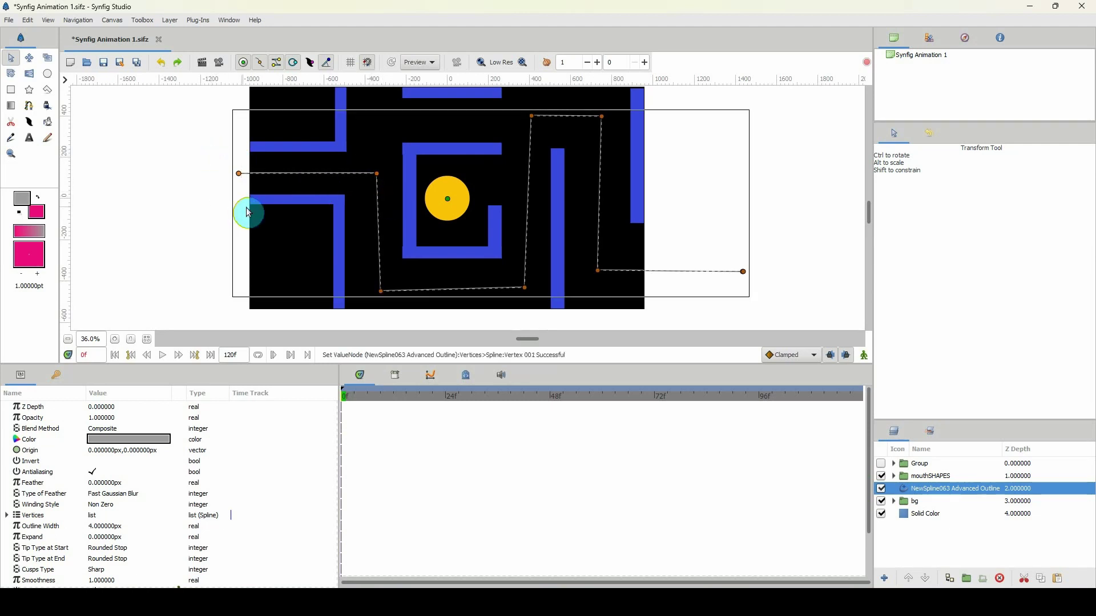
left_click_drag(369, 299, 367, 301)
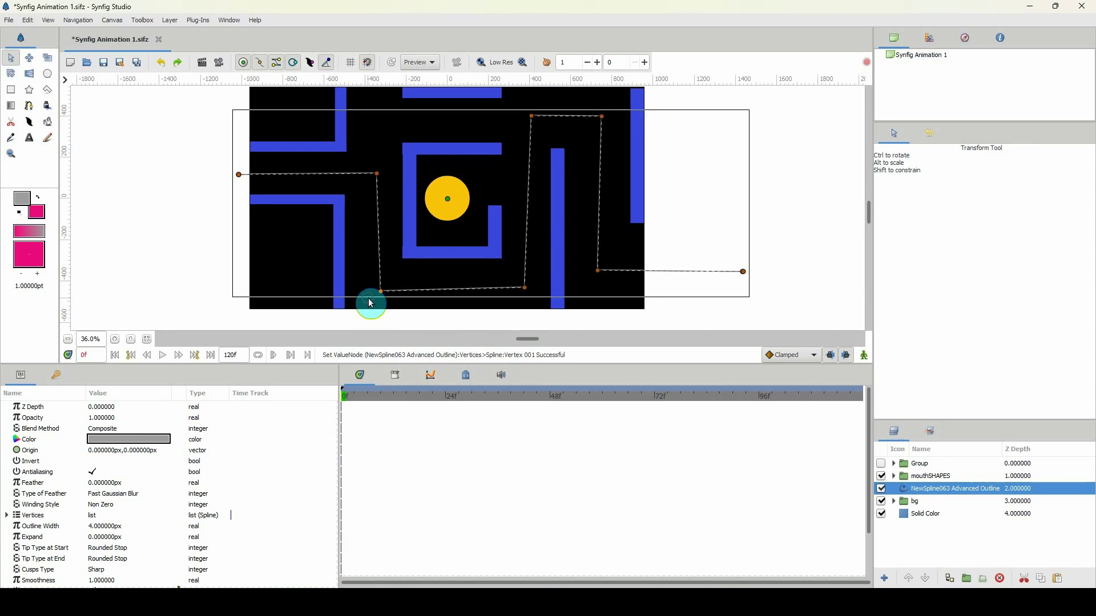
Wrap the mouthSHAPES group in a new group and name it PACMAN.
left_click(919, 477)
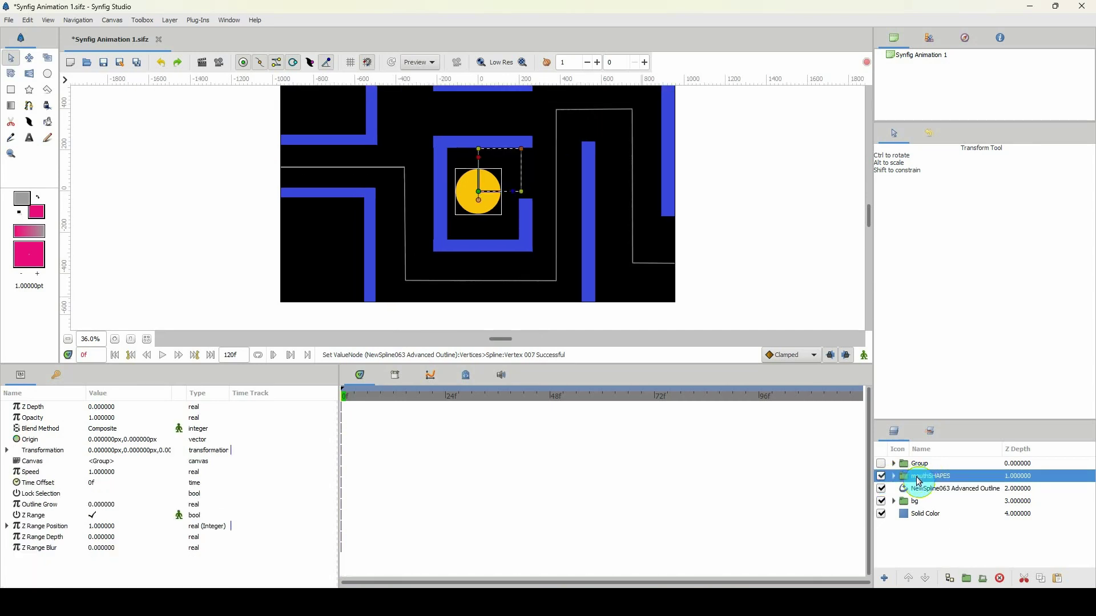
left_click(893, 477)
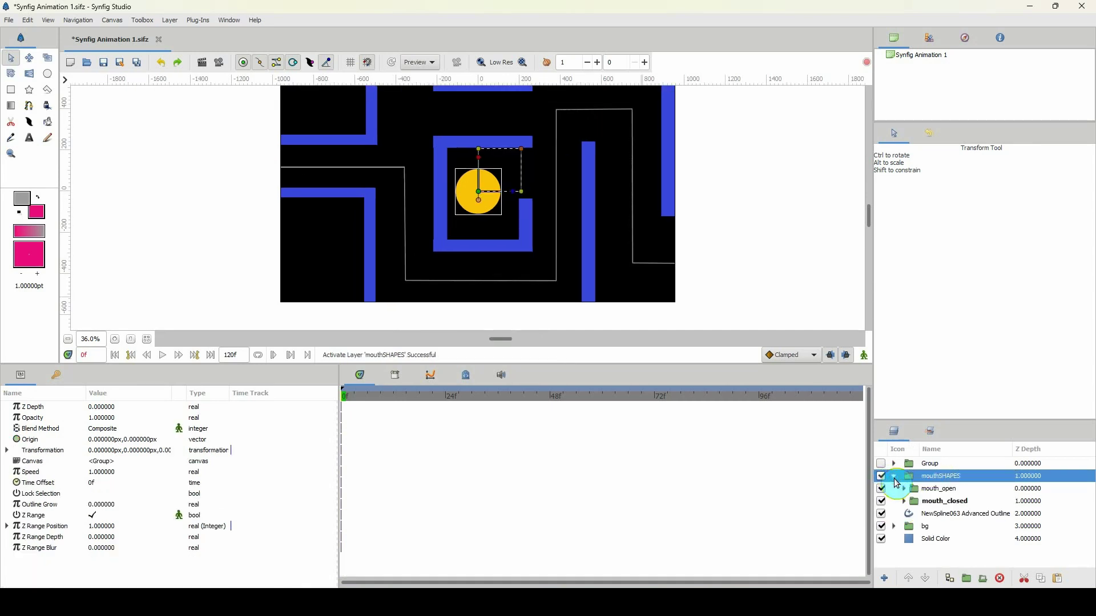
left_click(893, 477)
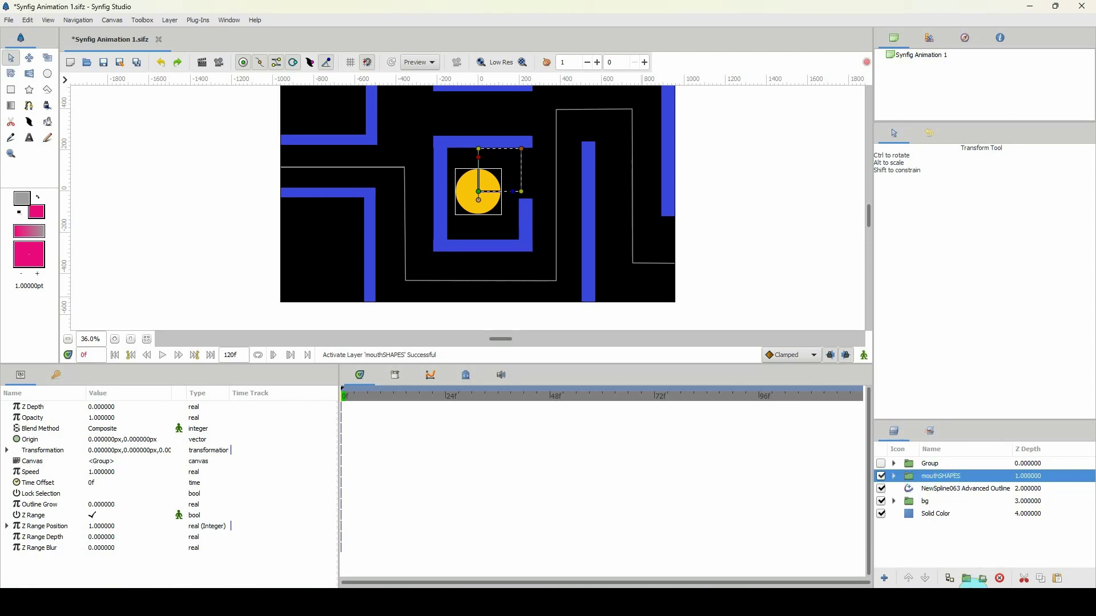
left_click(970, 580)
double_click(925, 477)
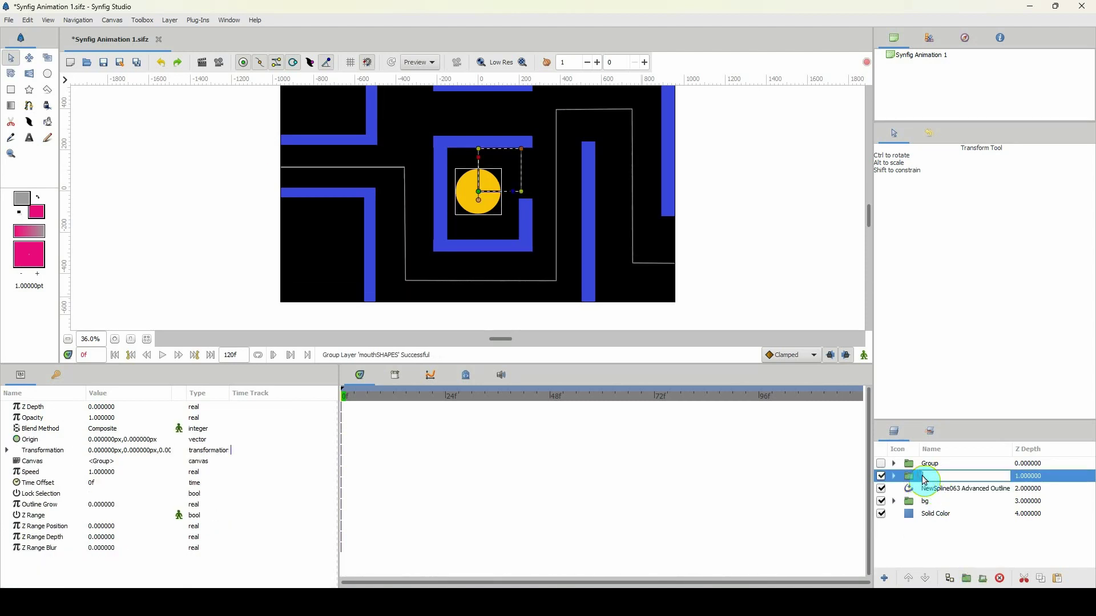
key("Return")
left_click(899, 489, "ctrl")
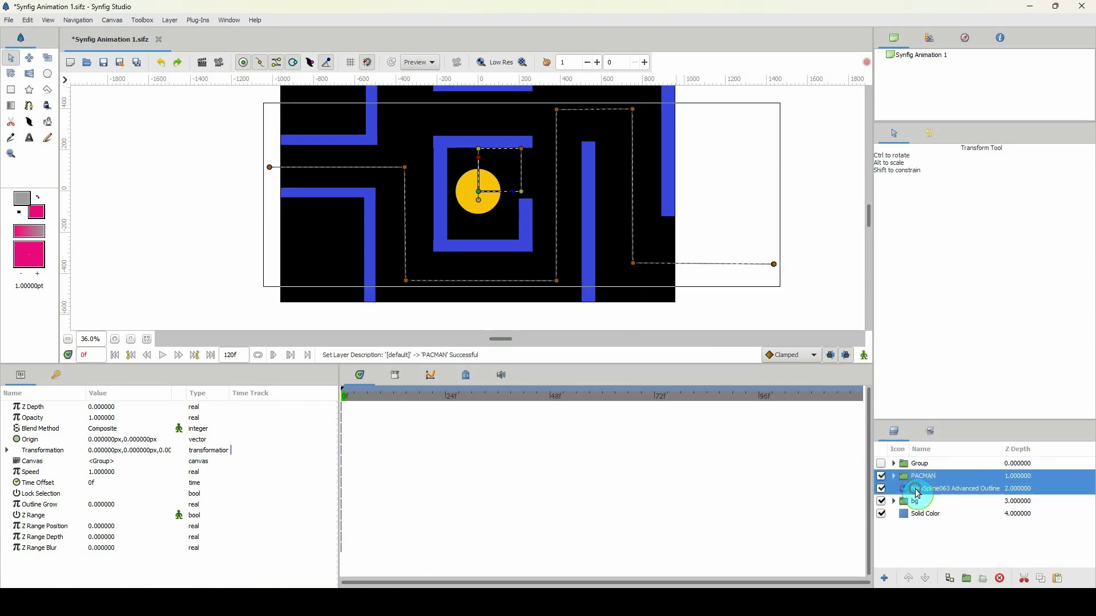
right_click(327, 166)
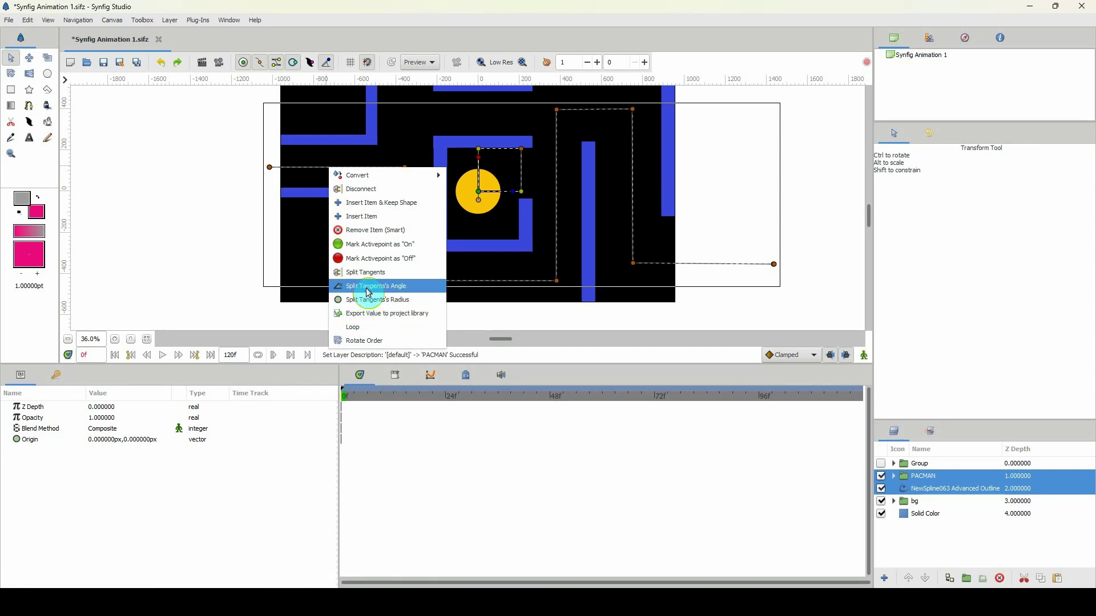
left_click(920, 510)
Link the PACMAN group's position to the path spline and slide it along the path to the canvas's left edge.
left_click(923, 476)
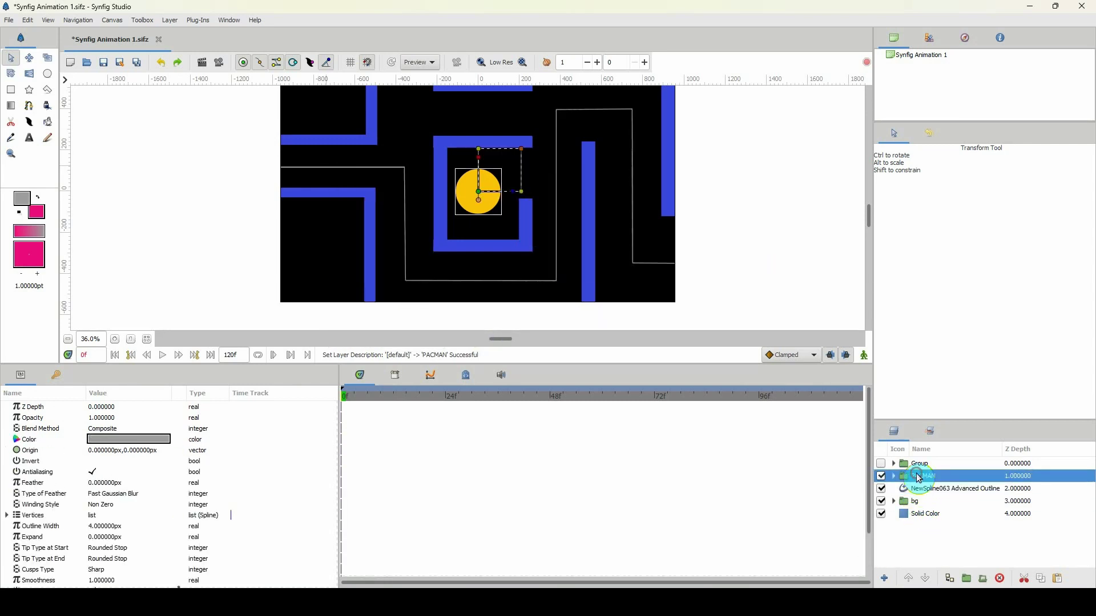
left_click(478, 191)
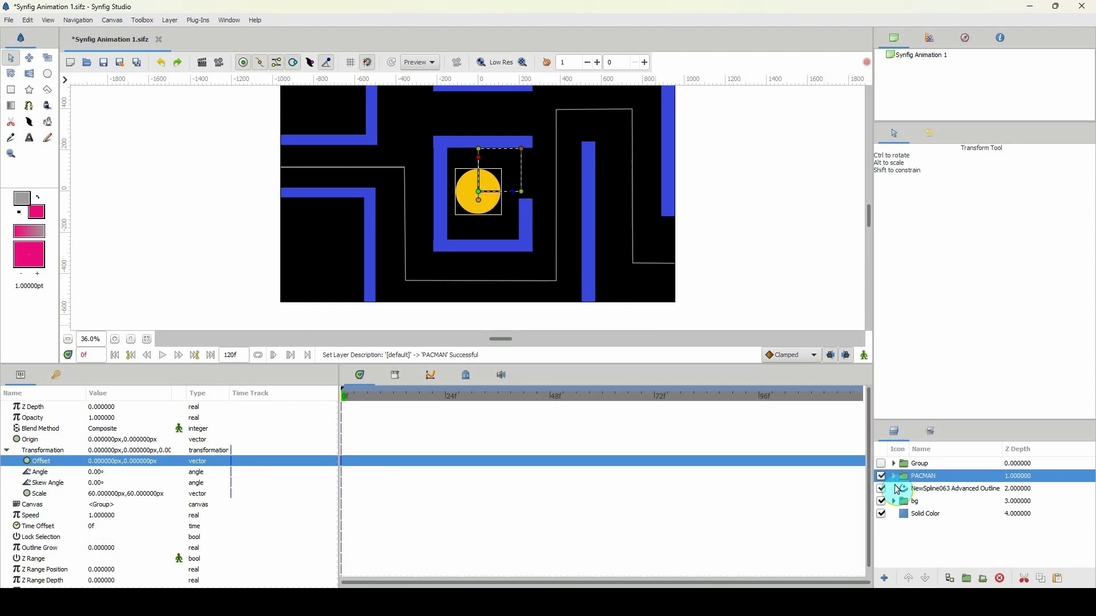
left_click(927, 494, "ctrl")
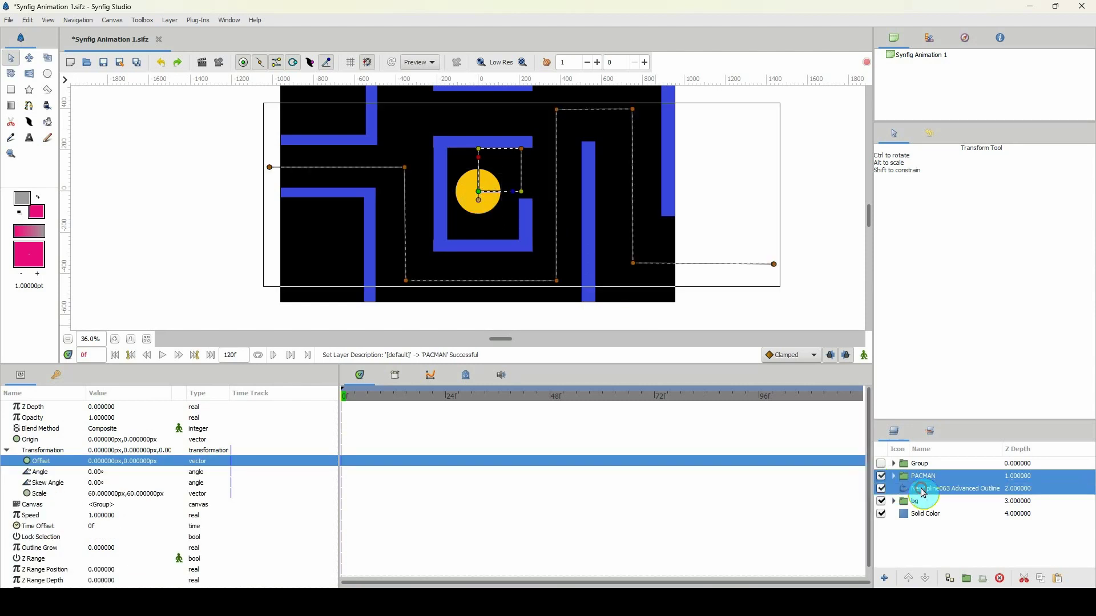
right_click(337, 167)
left_click(372, 316)
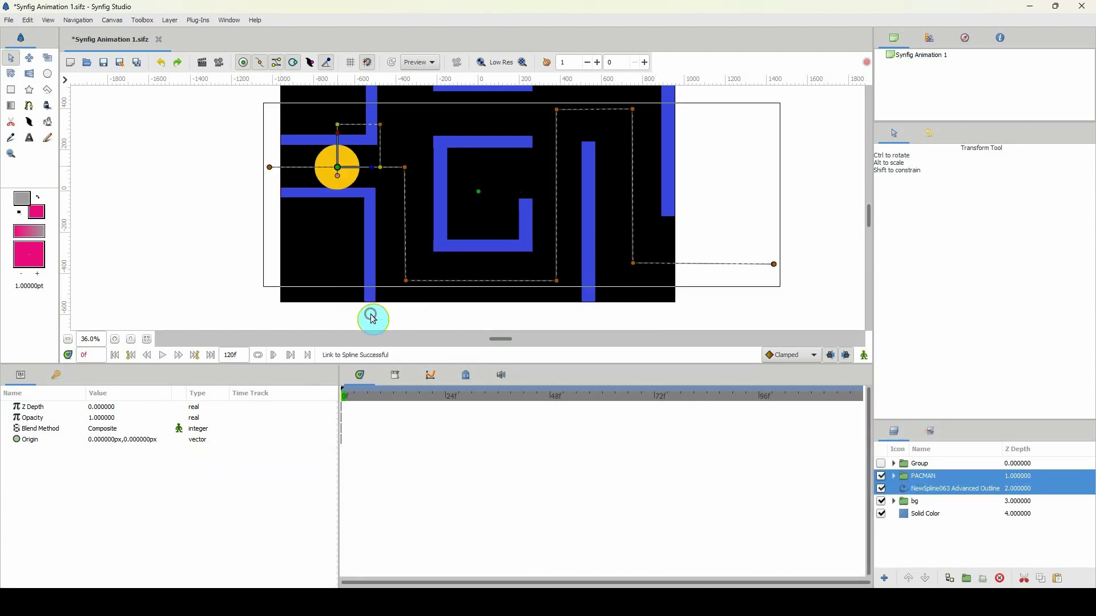
left_click(913, 489, "ctrl")
left_click_drag(337, 167, 287, 169)
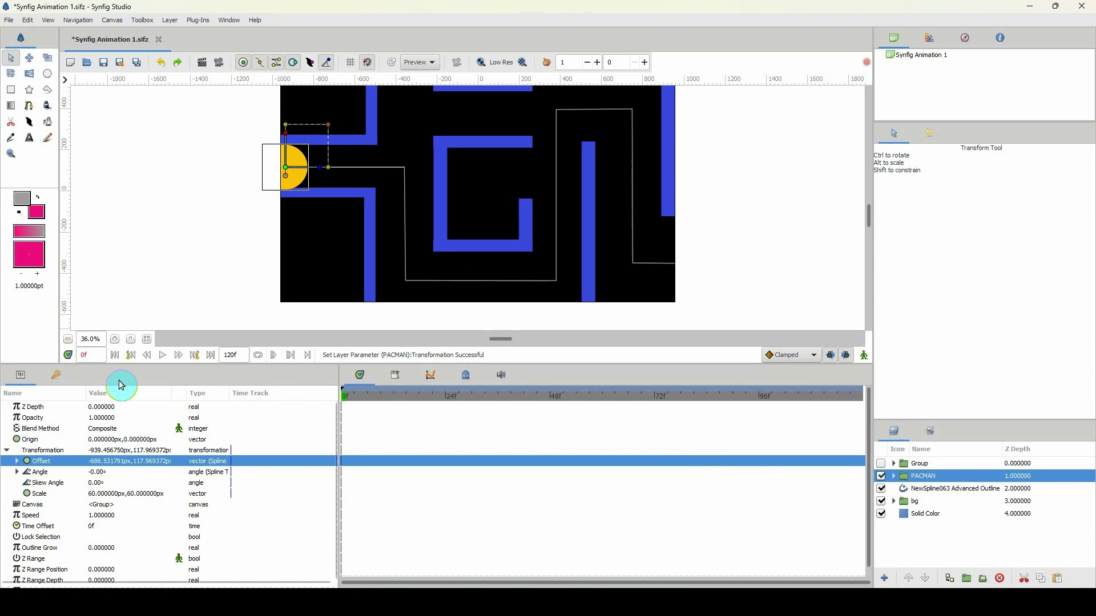
Delete the keyframe at 0f and return to the PACMAN group's parameters.
left_click(56, 375)
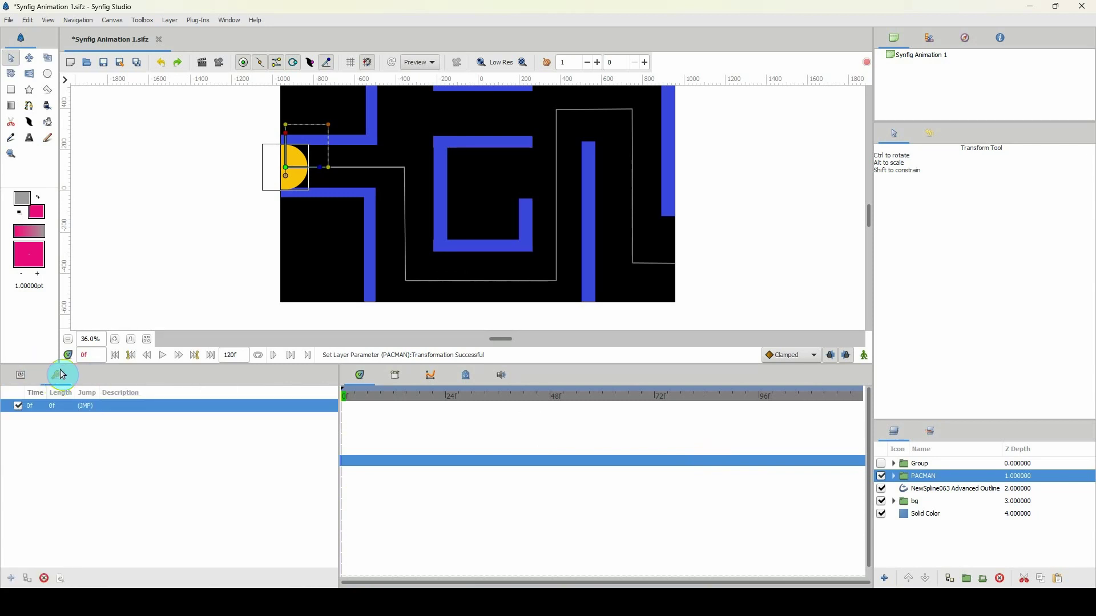
left_click(44, 578)
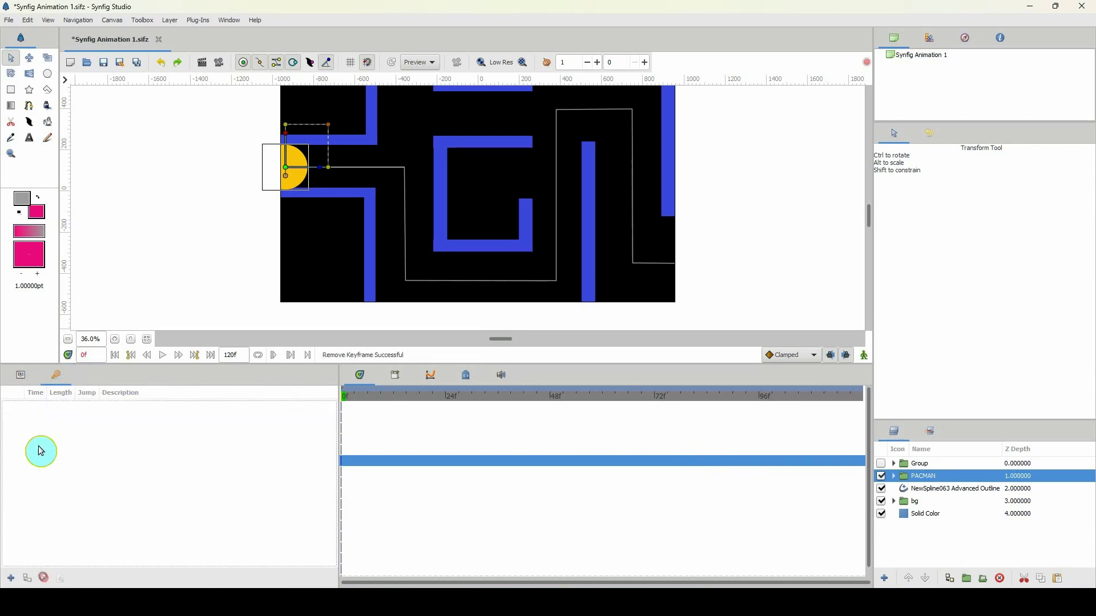
left_click(20, 380)
left_click(56, 376)
left_click(20, 378)
Turn on animation mode and, at frame 1f, set PACMAN's starting position on the path just past the canvas's left edge.
left_click(864, 355)
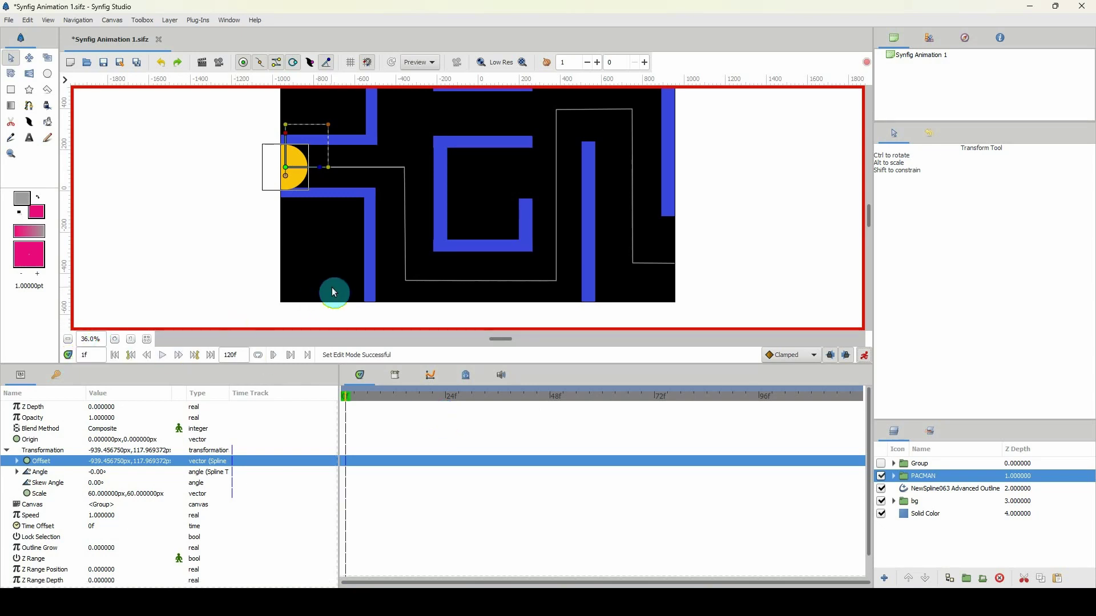
scroll(351, 291, "up", 1)
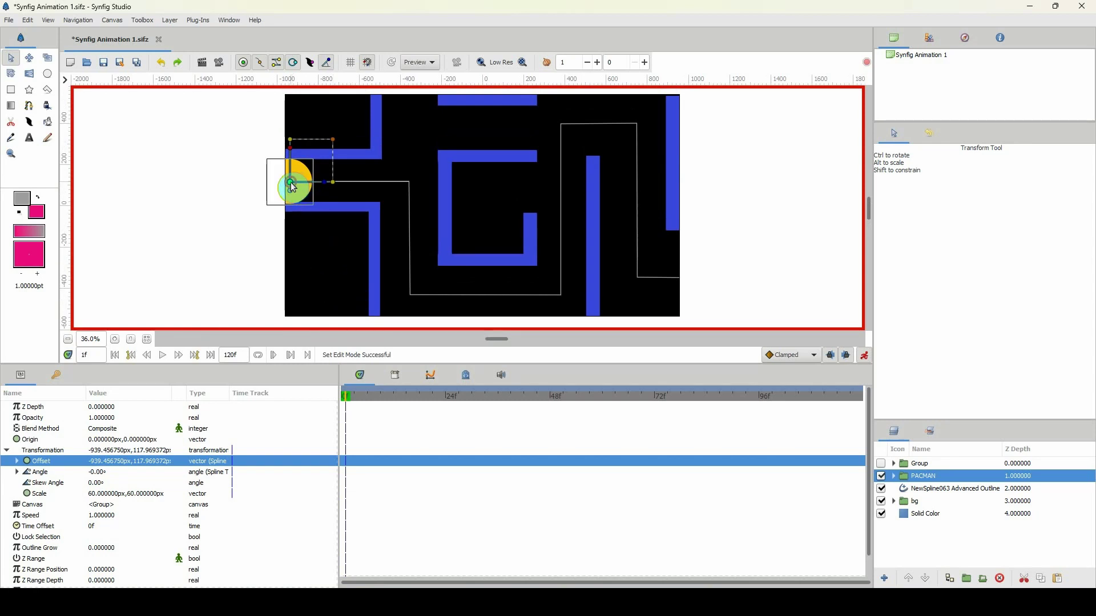
left_click_drag(291, 187, 292, 187)
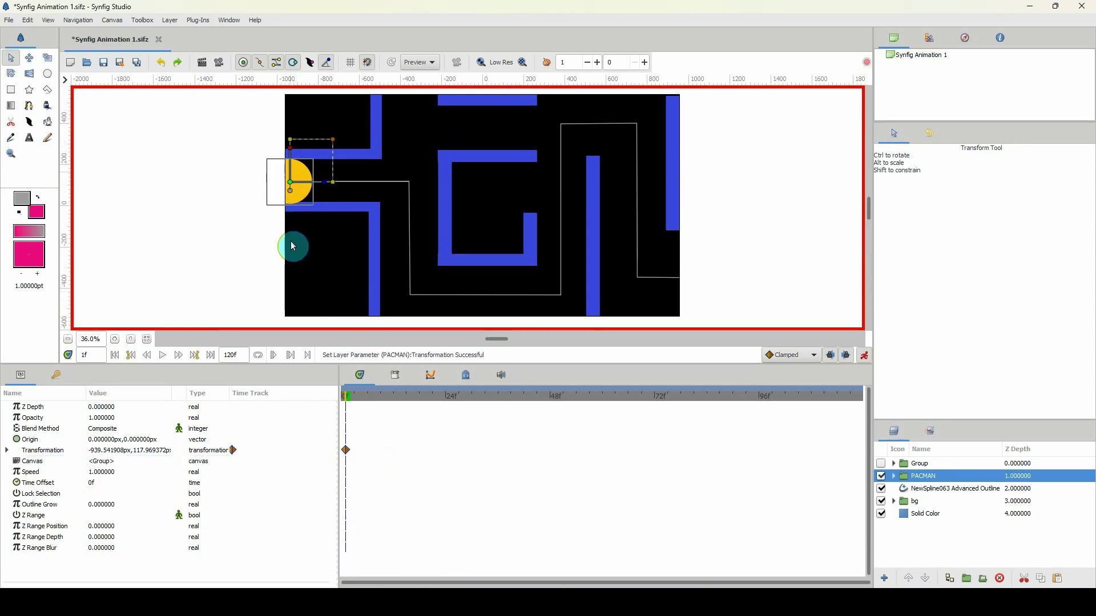
left_click_drag(290, 184, 277, 191)
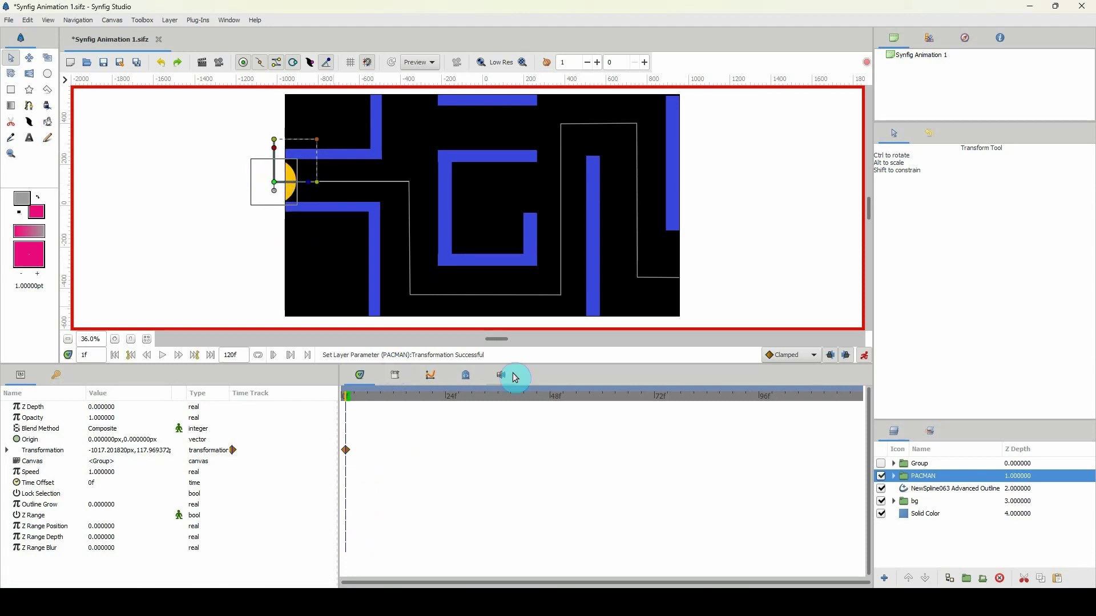
At frame 115f, move PACMAN along the path to a position beyond the canvas's right edge.
mouse_move(799, 397)
left_mouse_down()
mouse_move(869, 397)
mouse_move(842, 398)
left_mouse_up()
left_click(276, 183)
left_click_drag(276, 186, 730, 279)
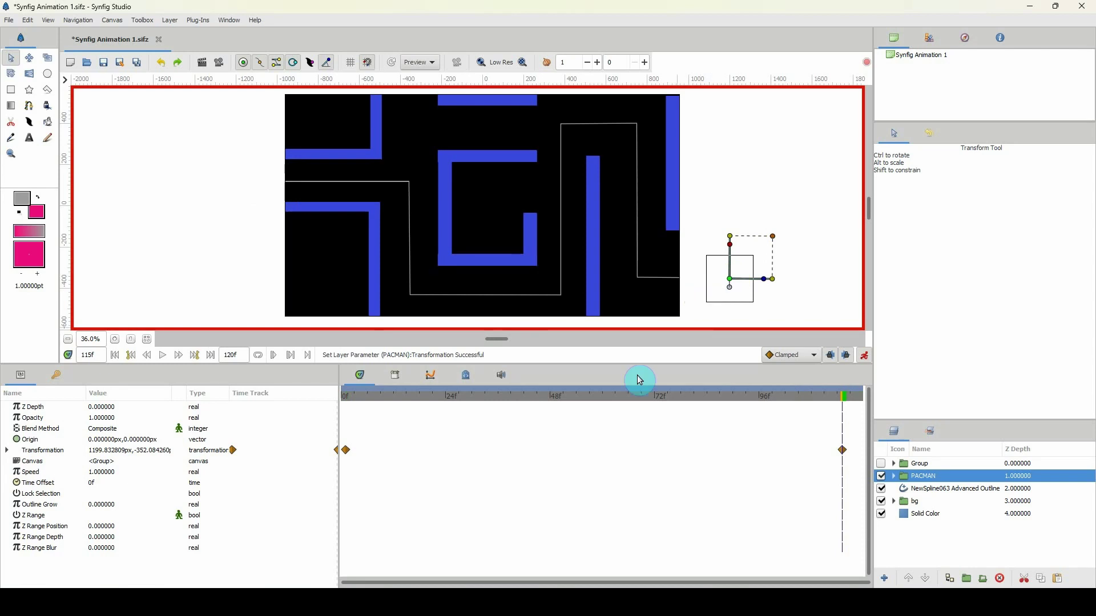
Extend the path spline's starting vertex farther beyond the canvas's left edge.
left_click(938, 490)
left_click_drag(274, 182, 234, 182)
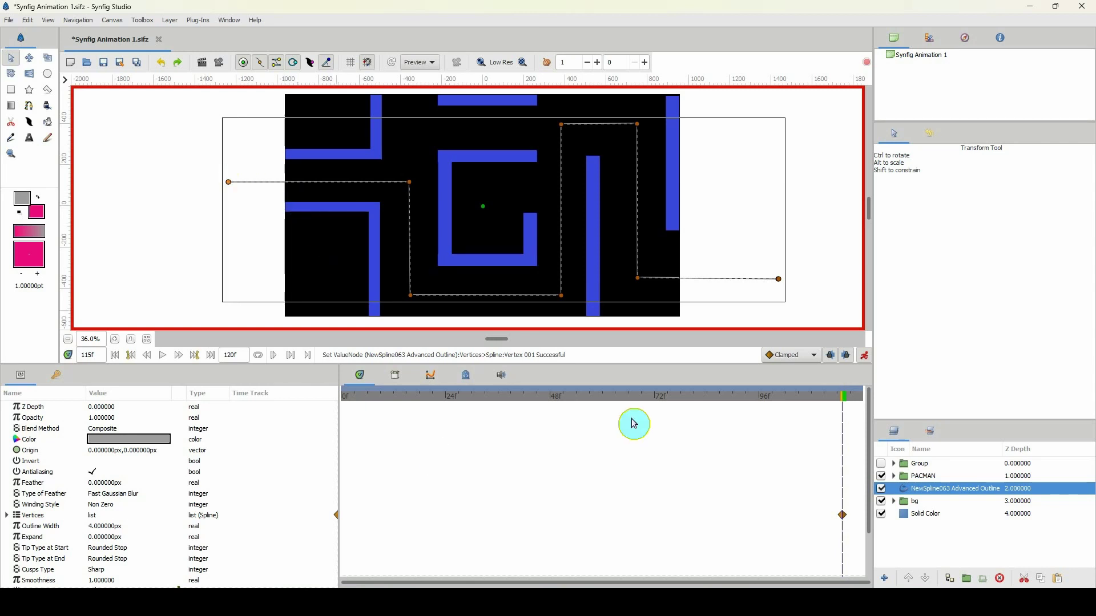
Preview PACMAN's movement along the path by scrubbing and playing the animation.
left_click_drag(668, 396, 289, 433)
key("space")
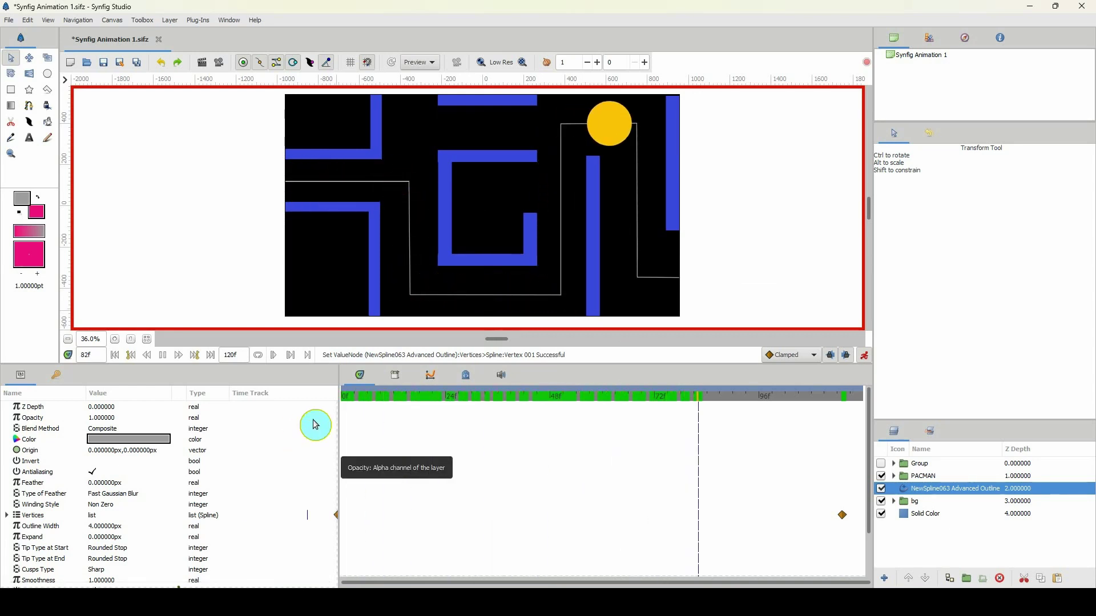
left_click(376, 393)
mouse_move(377, 394)
left_mouse_down()
mouse_move(392, 397)
mouse_move(359, 397)
left_mouse_up()
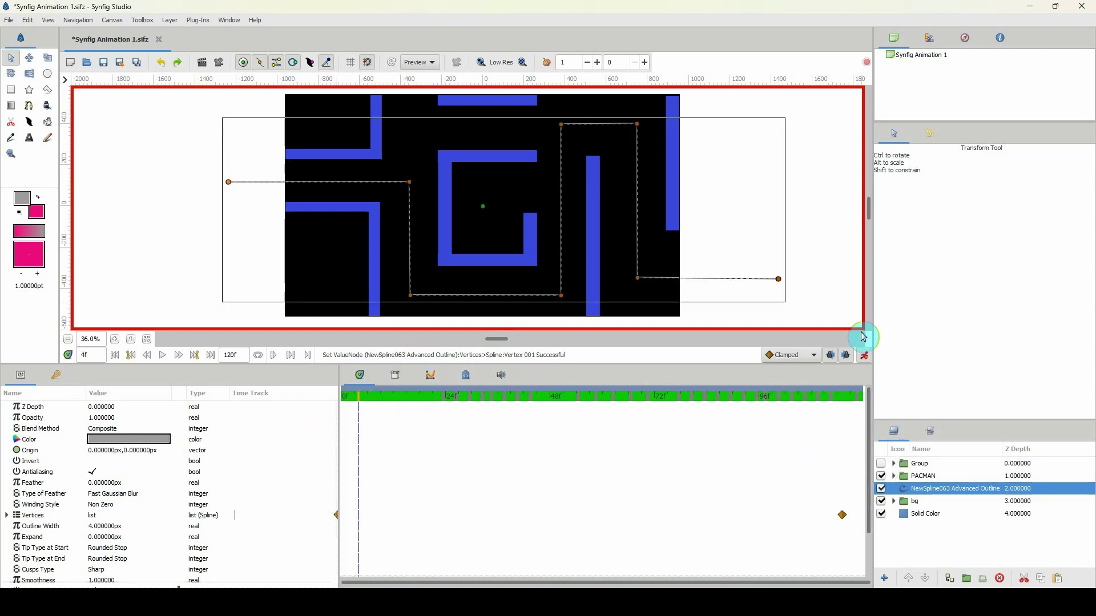
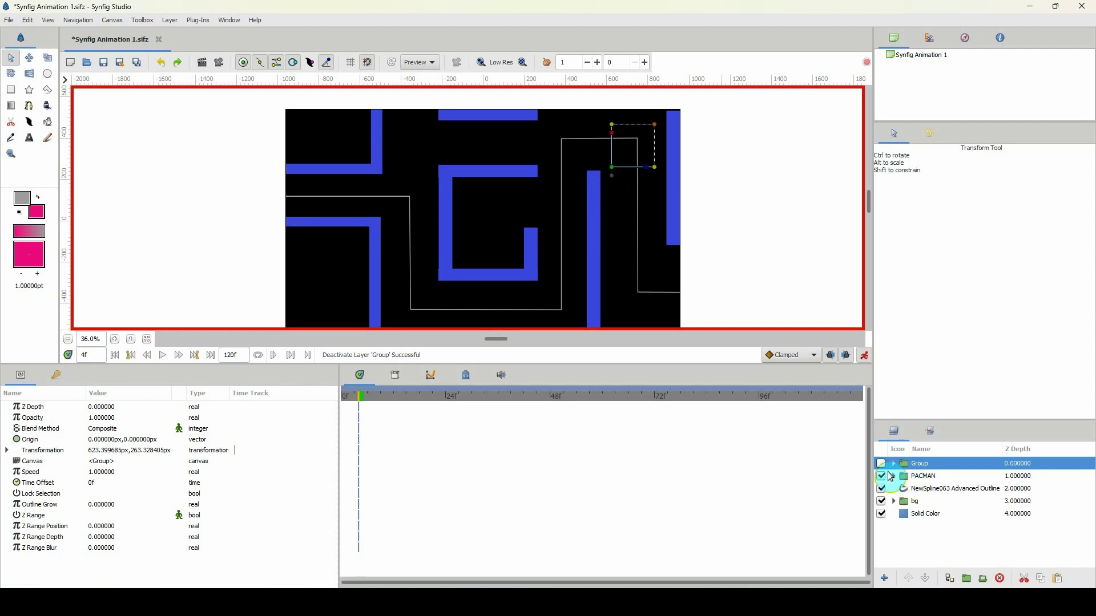
Show the controller group and, at frame 1f, rotate mouth_CNTRL to the OPEN position at 0°.
left_click(881, 464)
left_click(893, 463)
left_click(913, 501)
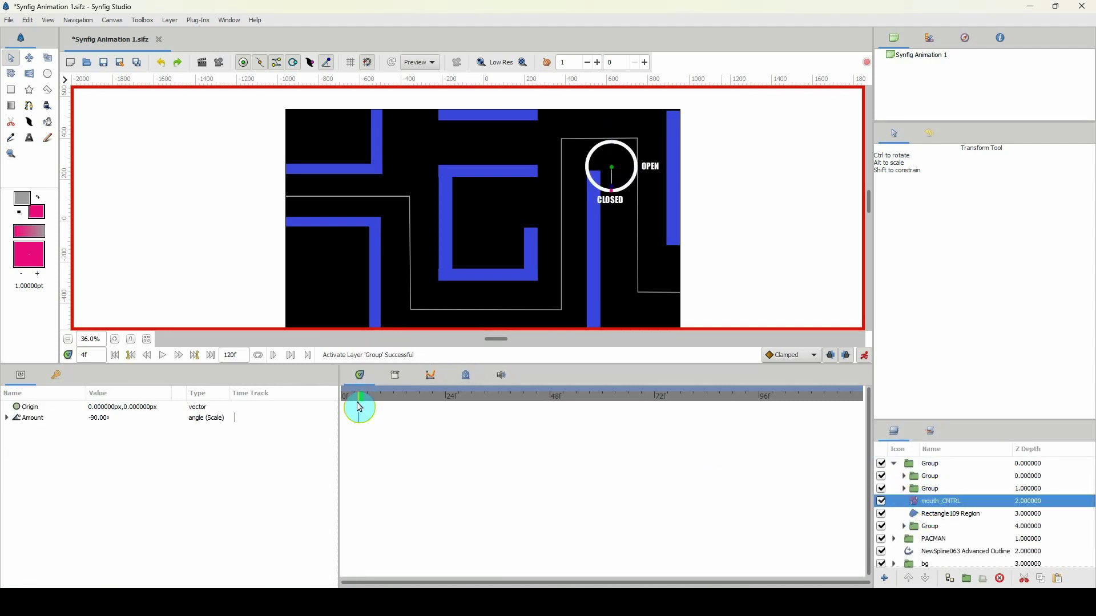
mouse_move(359, 407)
left_mouse_down()
mouse_move(391, 397)
mouse_move(354, 403)
left_mouse_up()
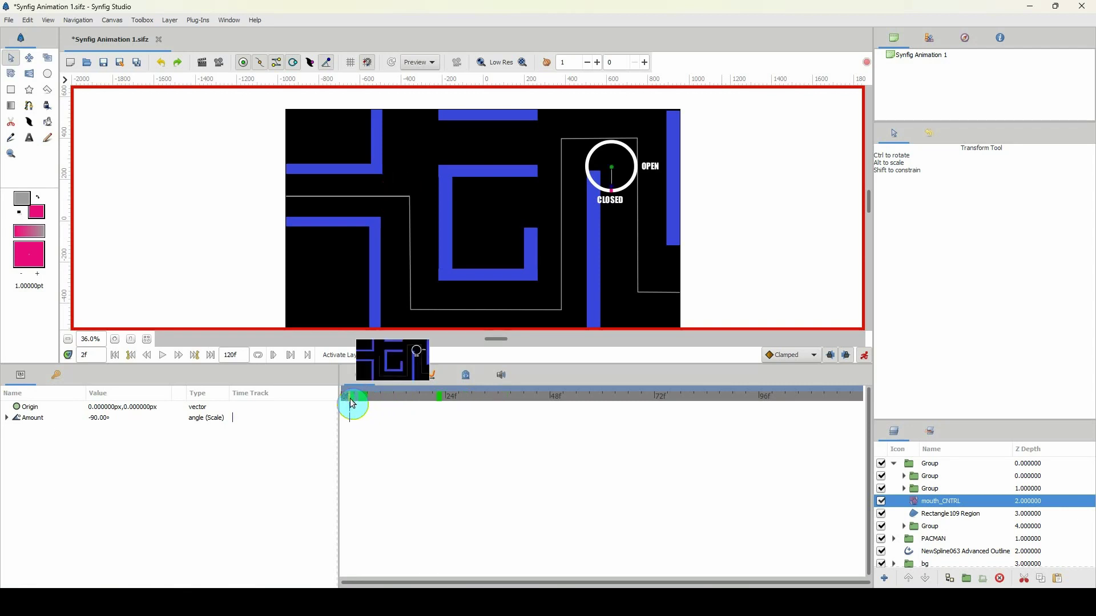
left_click_drag(351, 403, 346, 404)
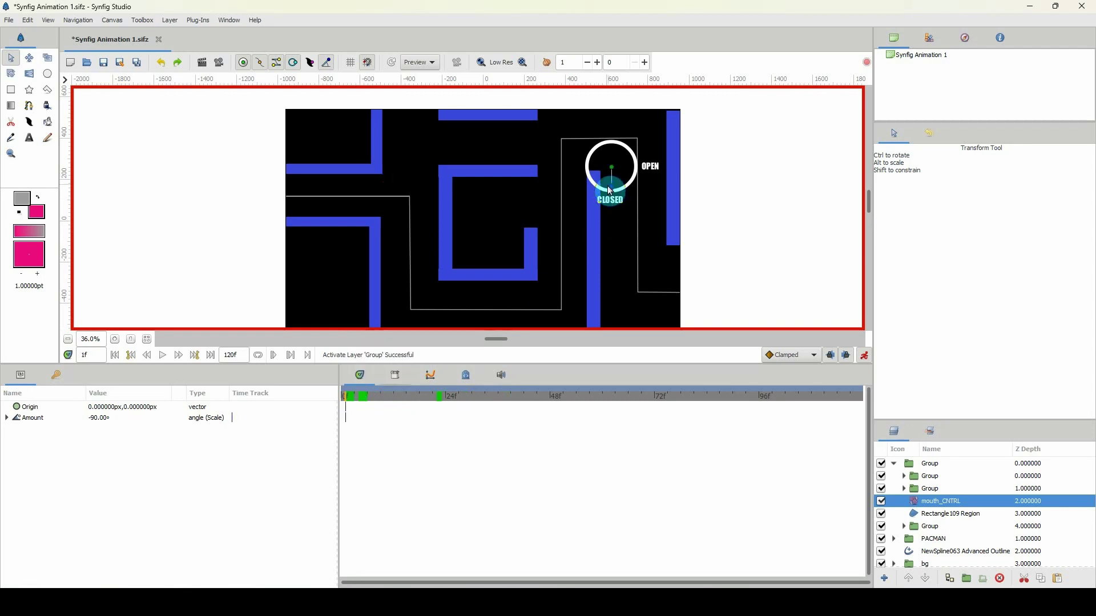
left_click_drag(614, 192, 642, 175)
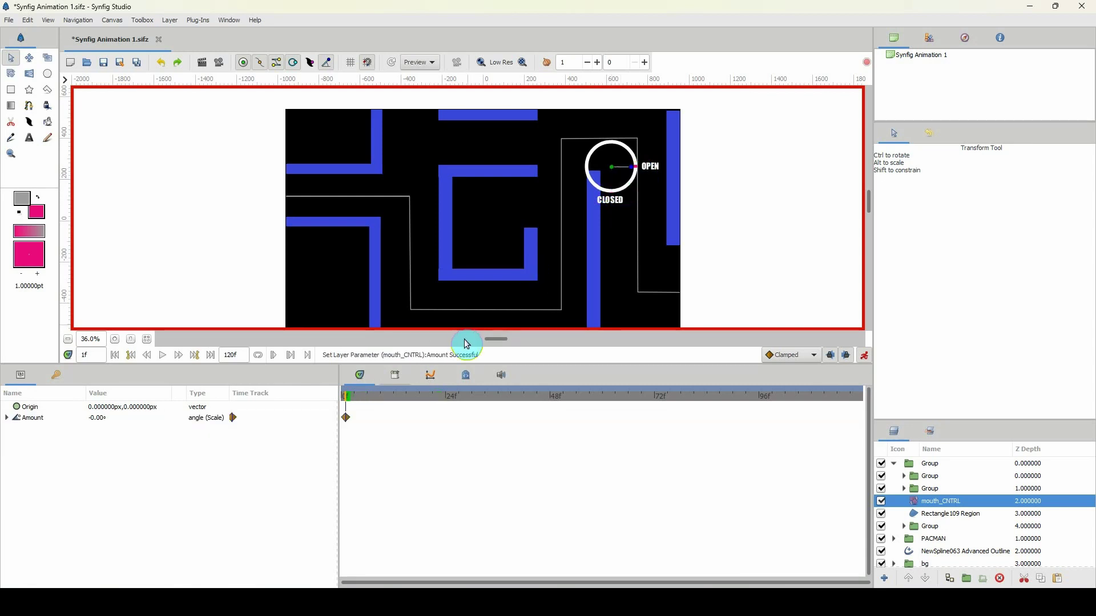
At frame 2f, rotate mouth_CNTRL to the CLOSED position and scrub through the timeline to check the mouth.
left_click(352, 406)
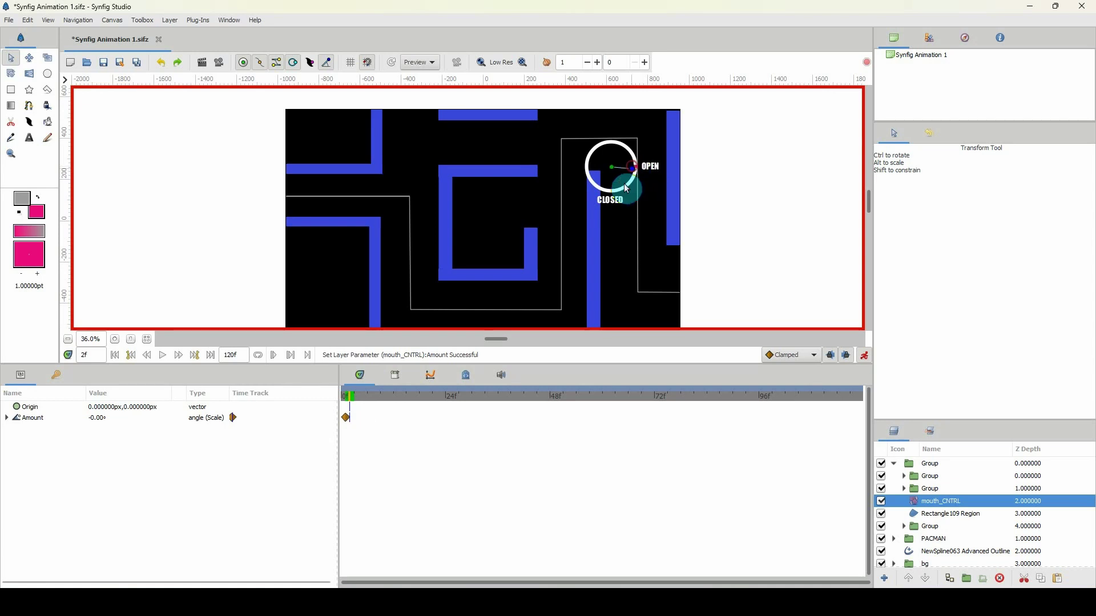
left_click_drag(626, 189, 616, 190)
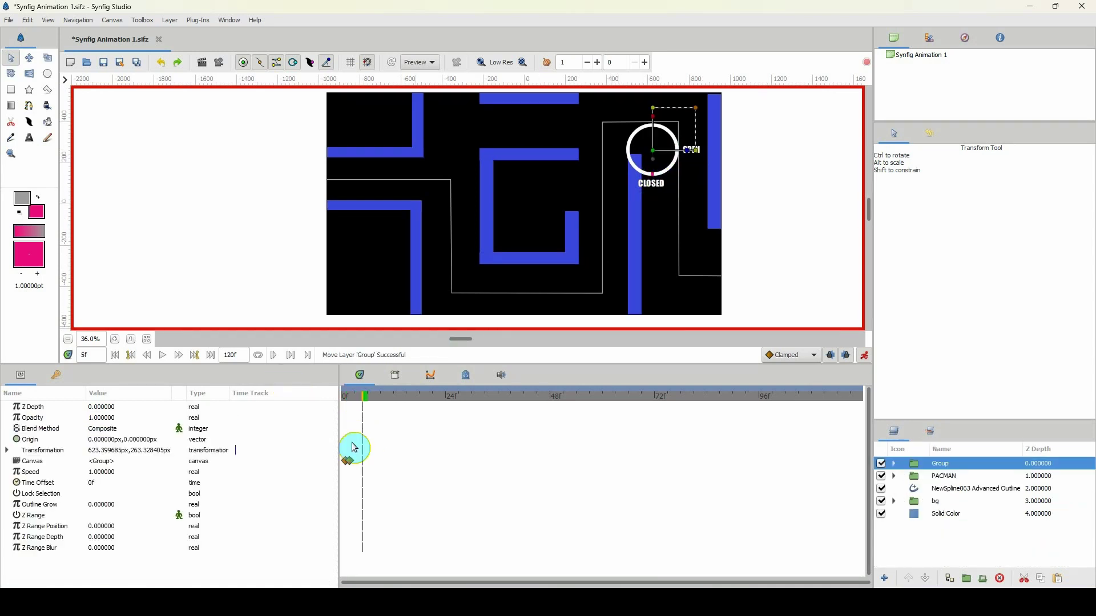
left_click(351, 401)
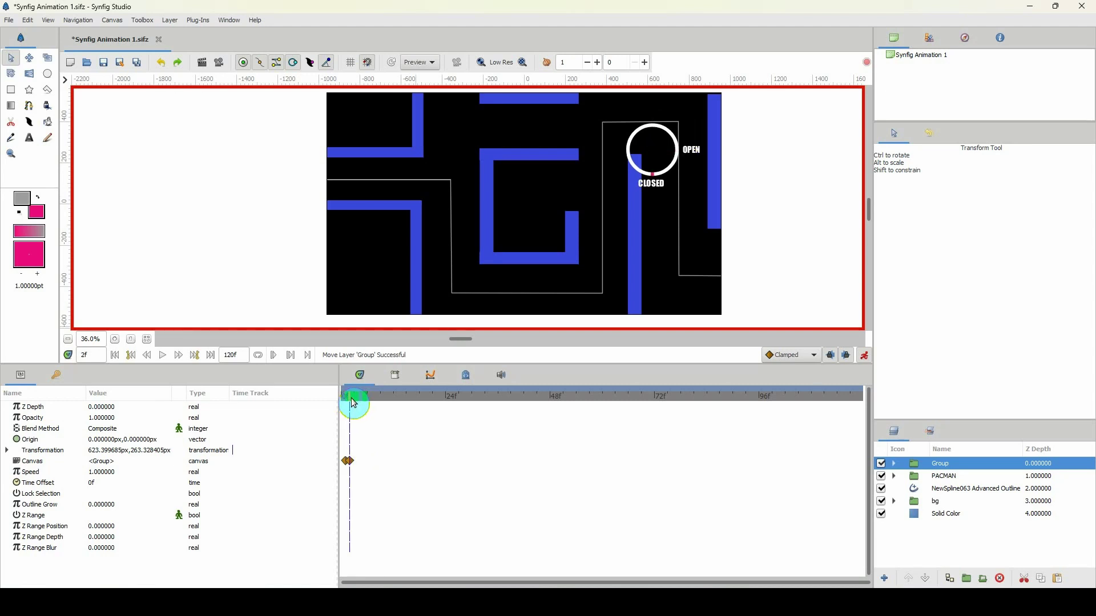
left_click_drag(353, 403, 595, 398)
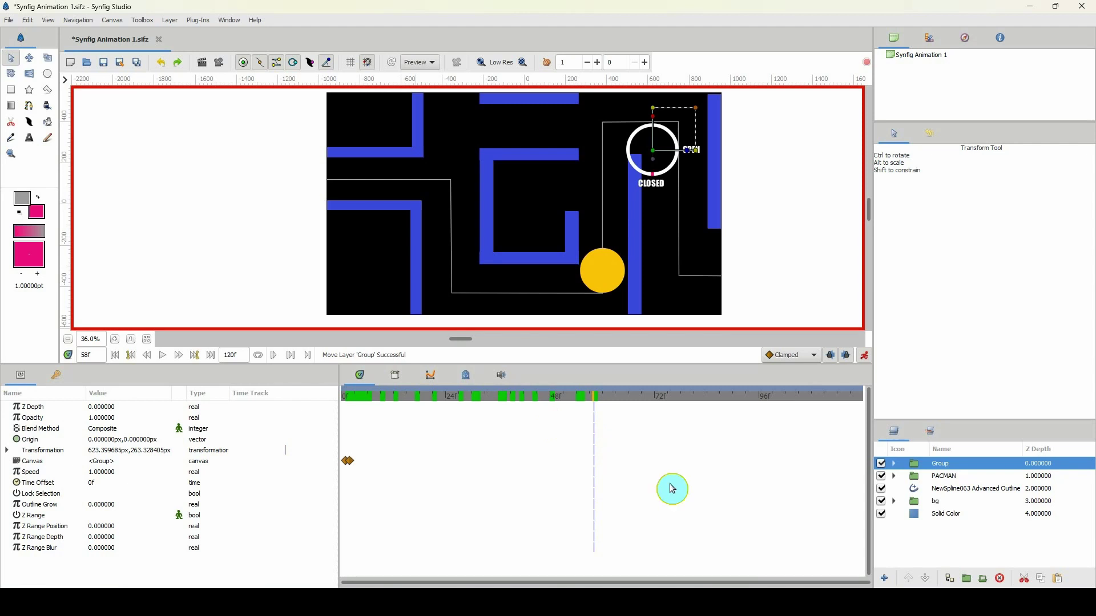
Group the controller group, PACMAN and the NewSpline063 Advanced Outline layer together and expand the new group.
left_click(940, 492, "shift")
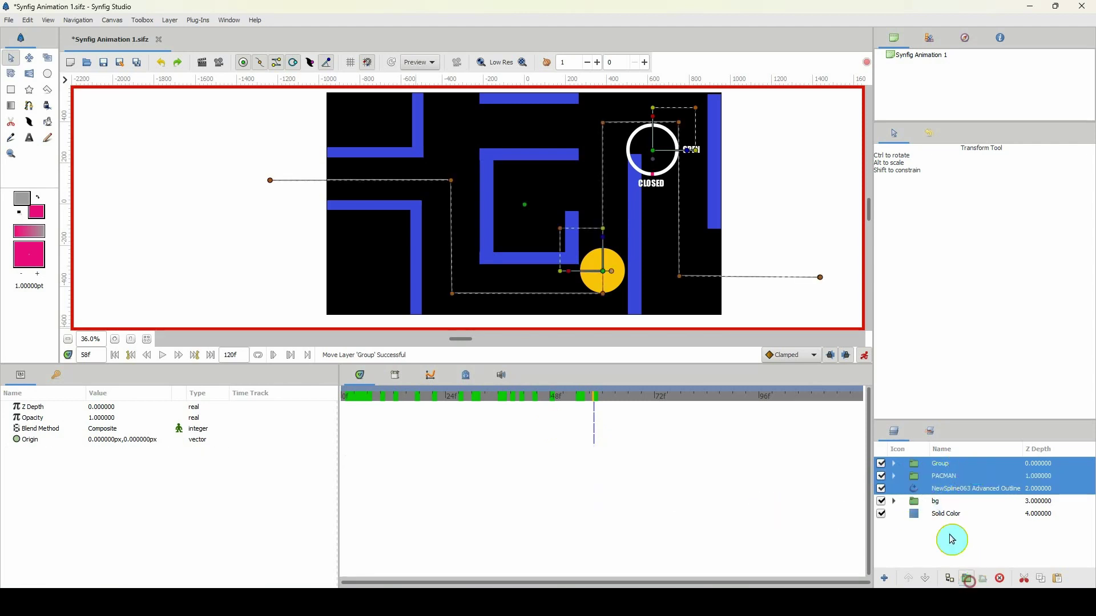
left_click(895, 464)
left_click(946, 477)
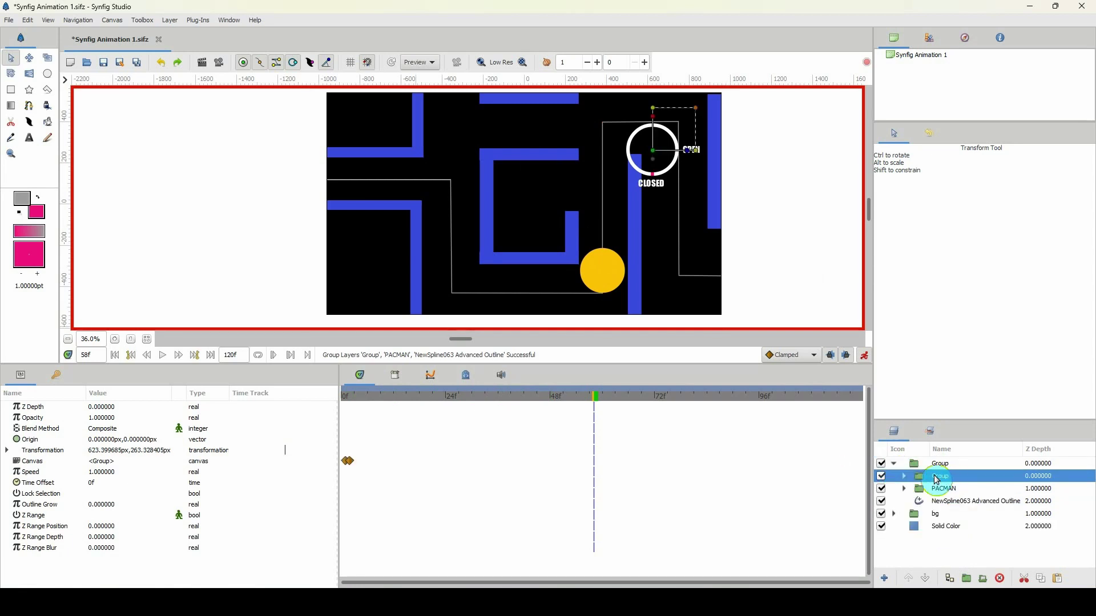
Add a Time Loop layer inside the PACMAN group, directly above mouthSHAPES.
right_click(936, 479)
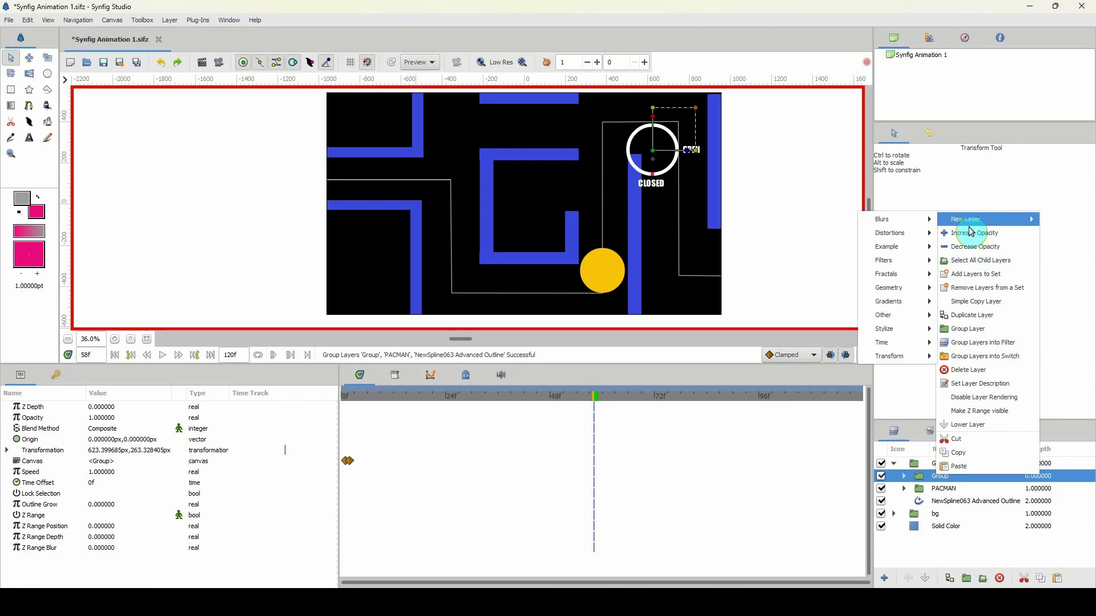
left_click(918, 495)
left_click(904, 490)
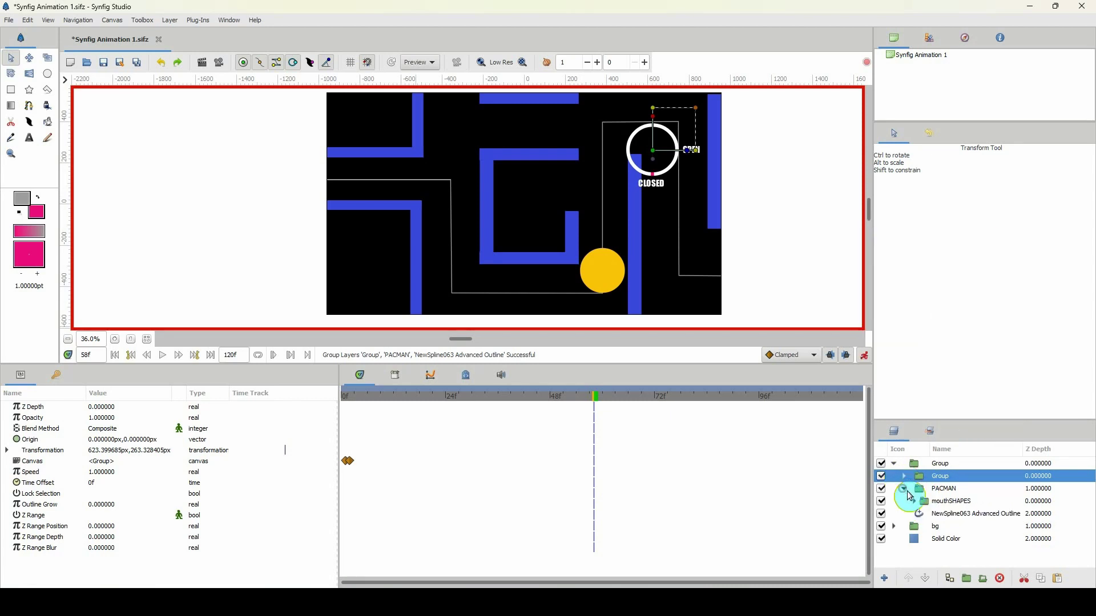
left_click(936, 502)
right_click(937, 501)
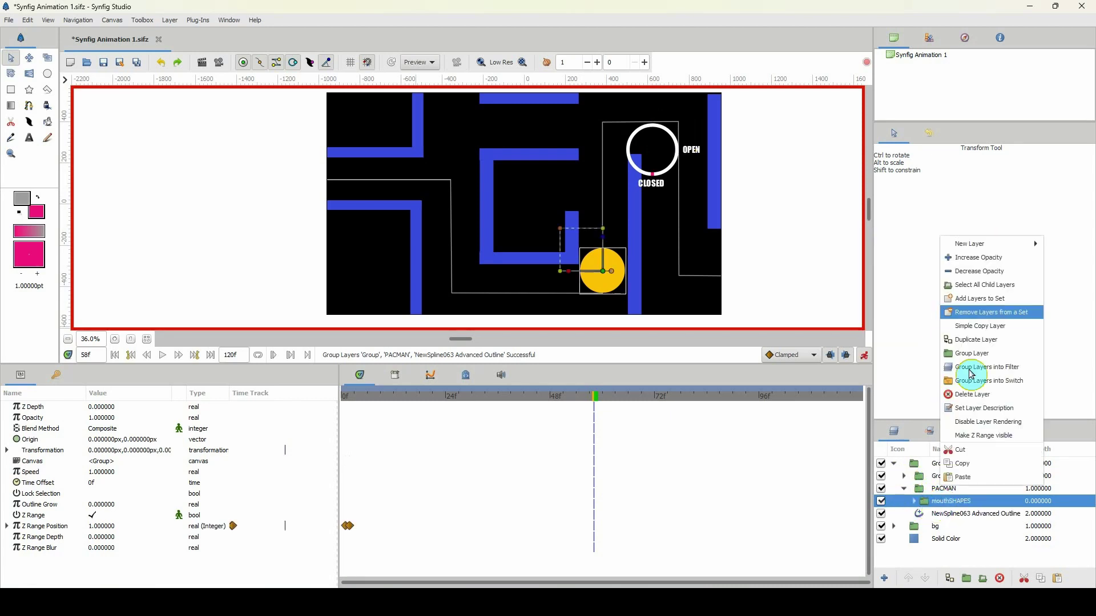
mouse_move(970, 251)
mouse_move(894, 375)
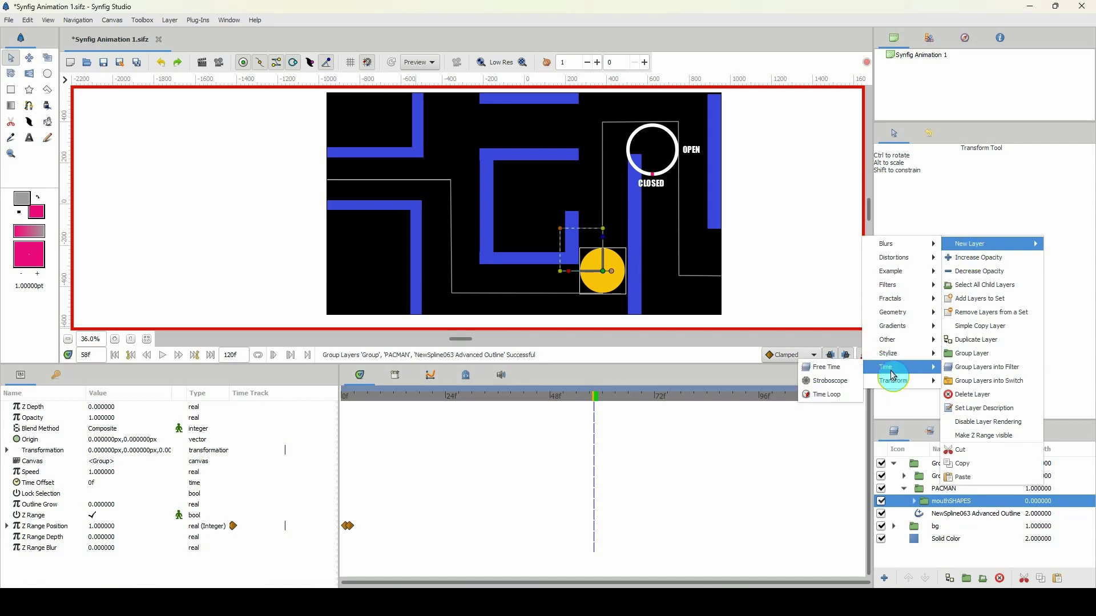
left_click(834, 396)
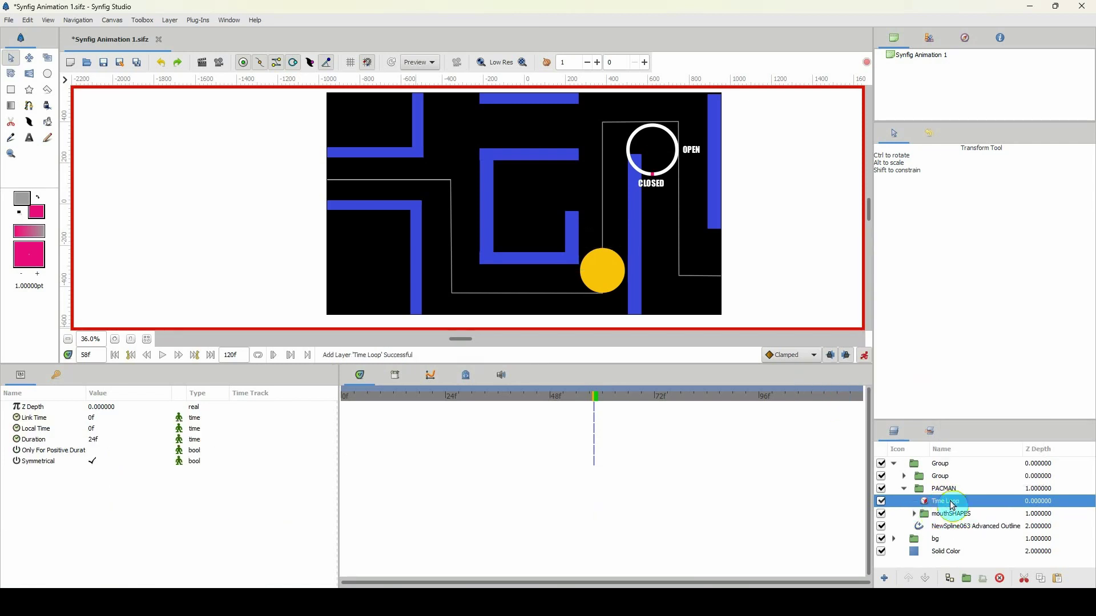
Set the Time Loop layer's duration to 4f.
left_click(429, 396)
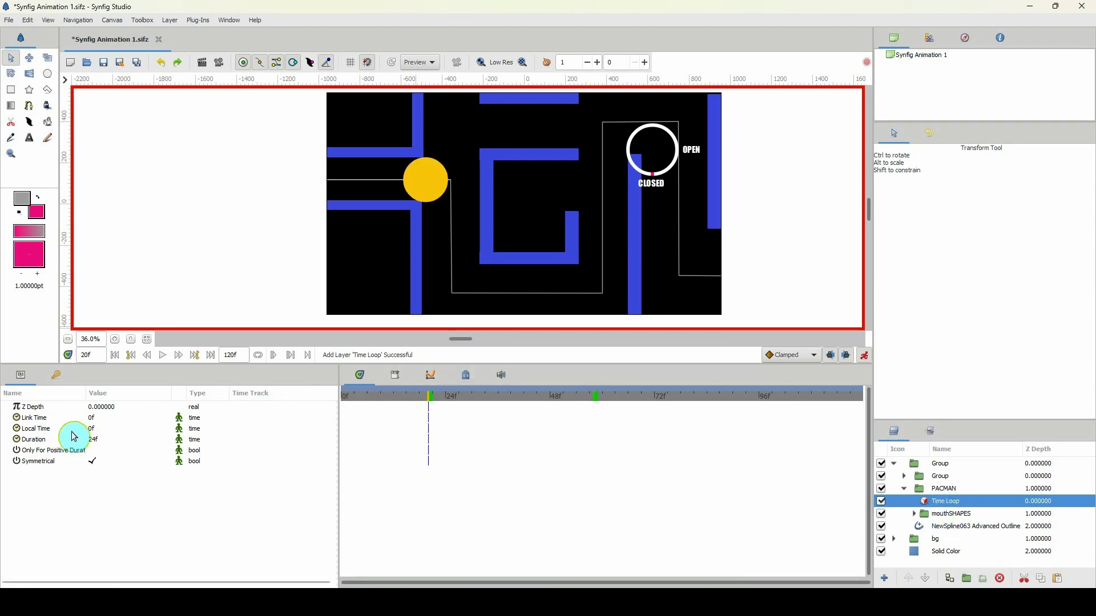
double_click(95, 445)
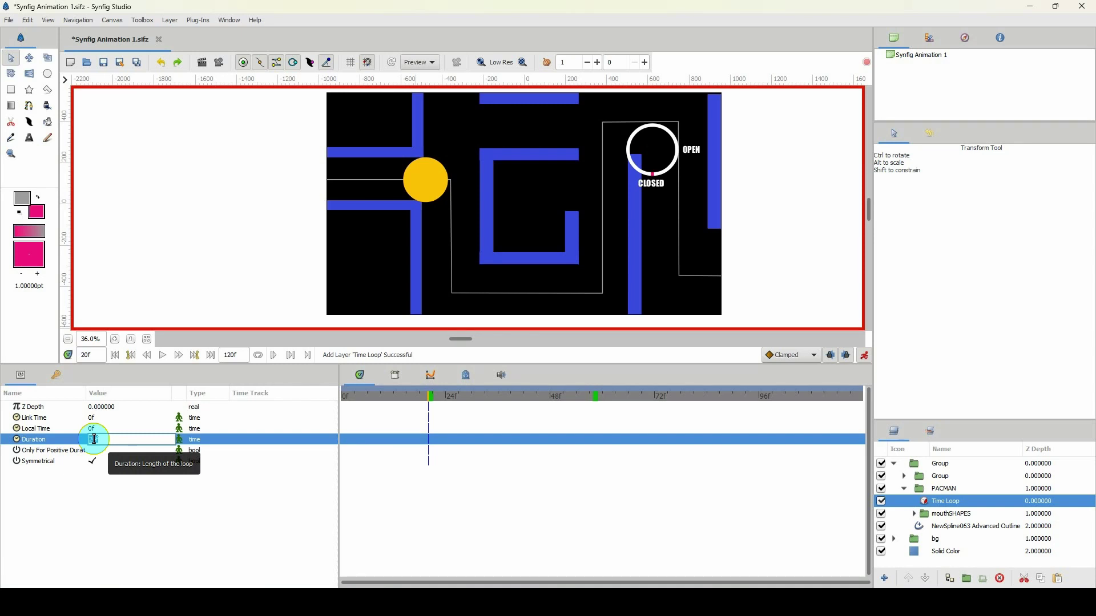
type("4")
key("Return")
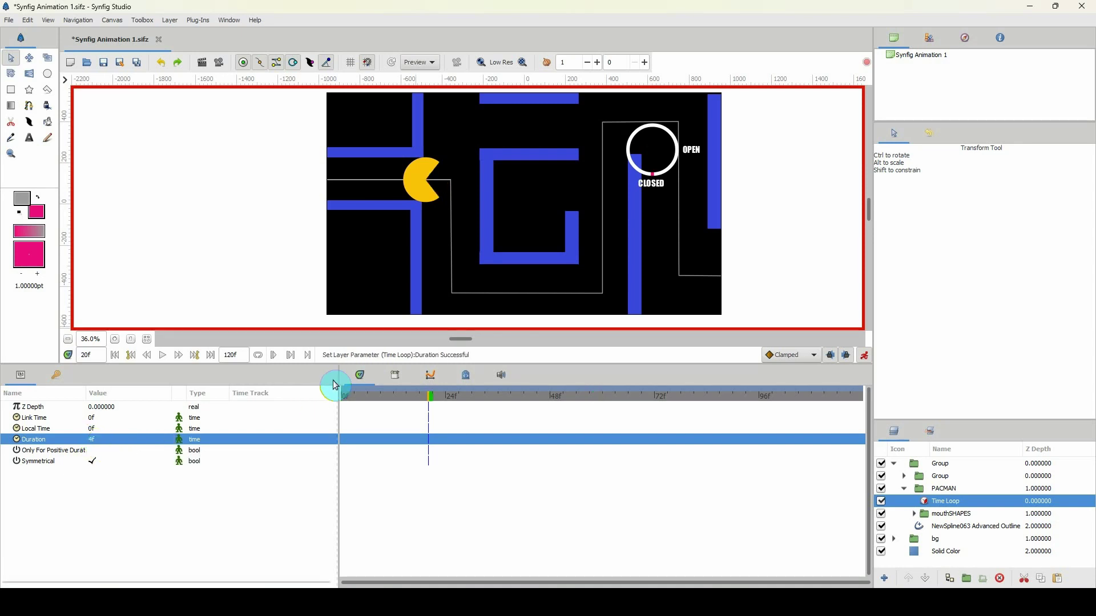
Render the frames in the background and play the animation from the start to check the looping mouth.
left_click_drag(396, 399, 323, 411)
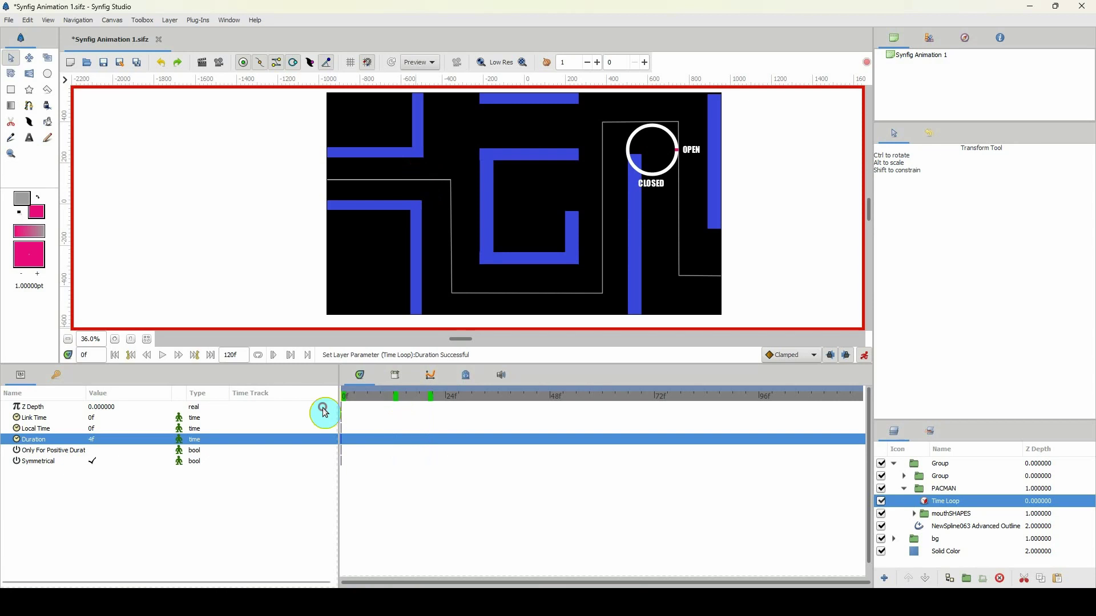
left_click(461, 67)
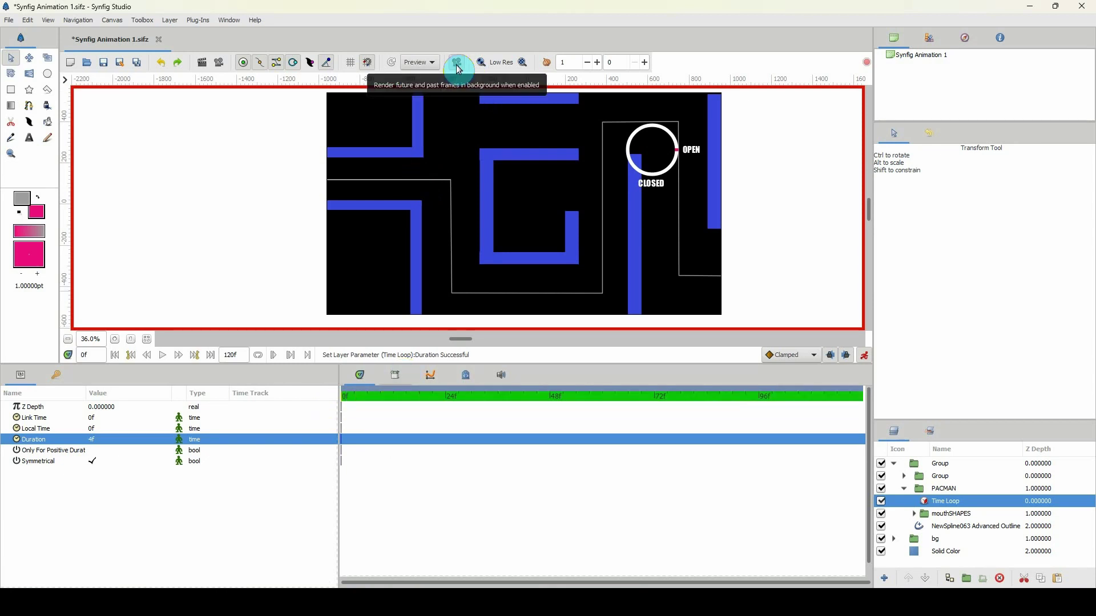
left_click_drag(407, 398, 334, 404)
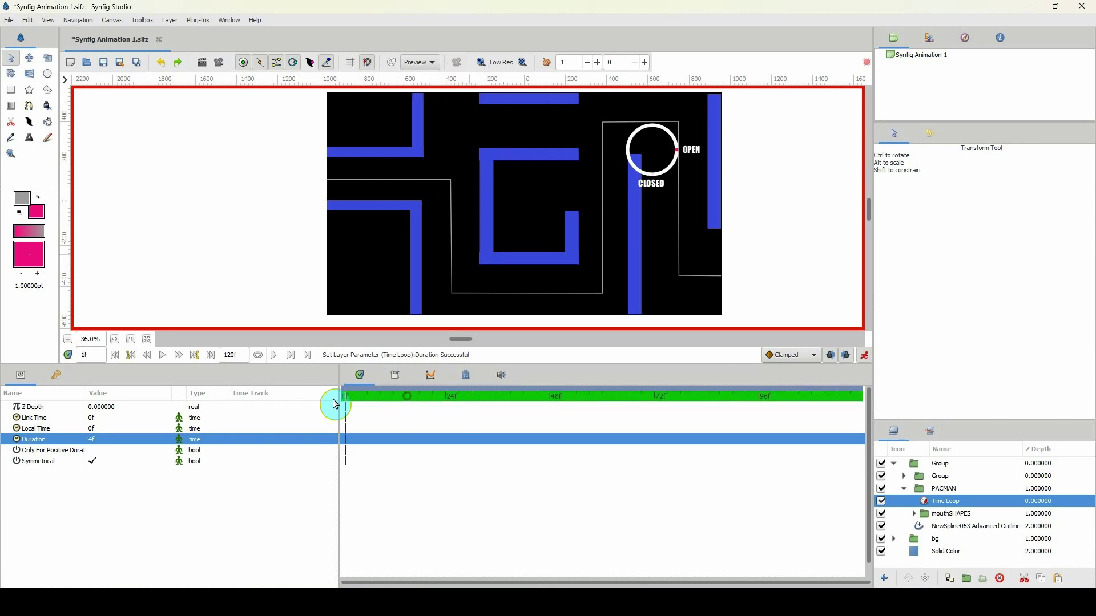
key("space")
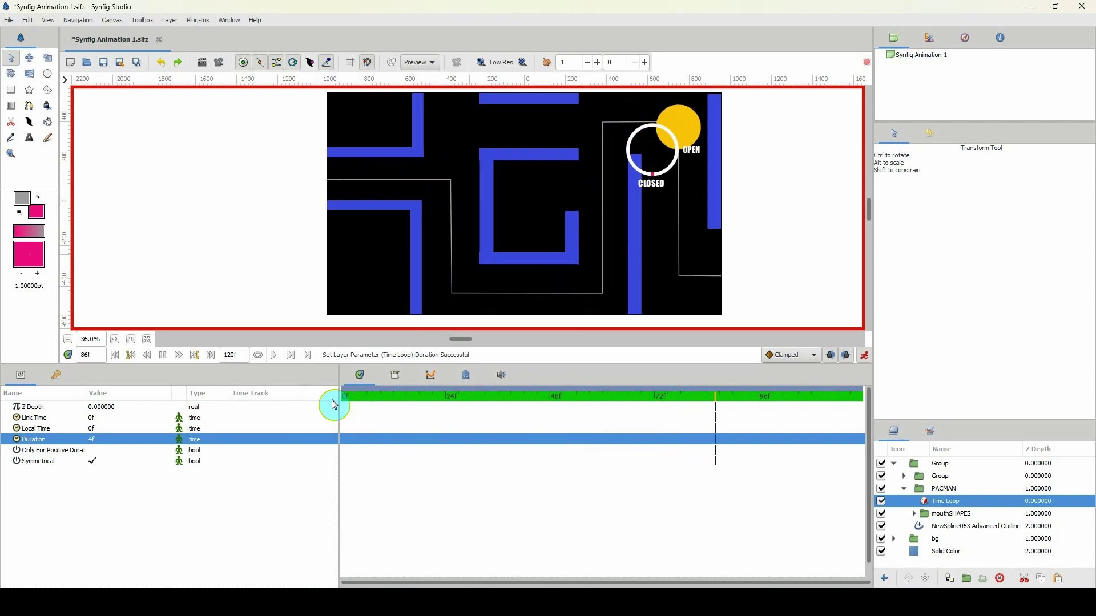
key("space")
left_click(881, 463)
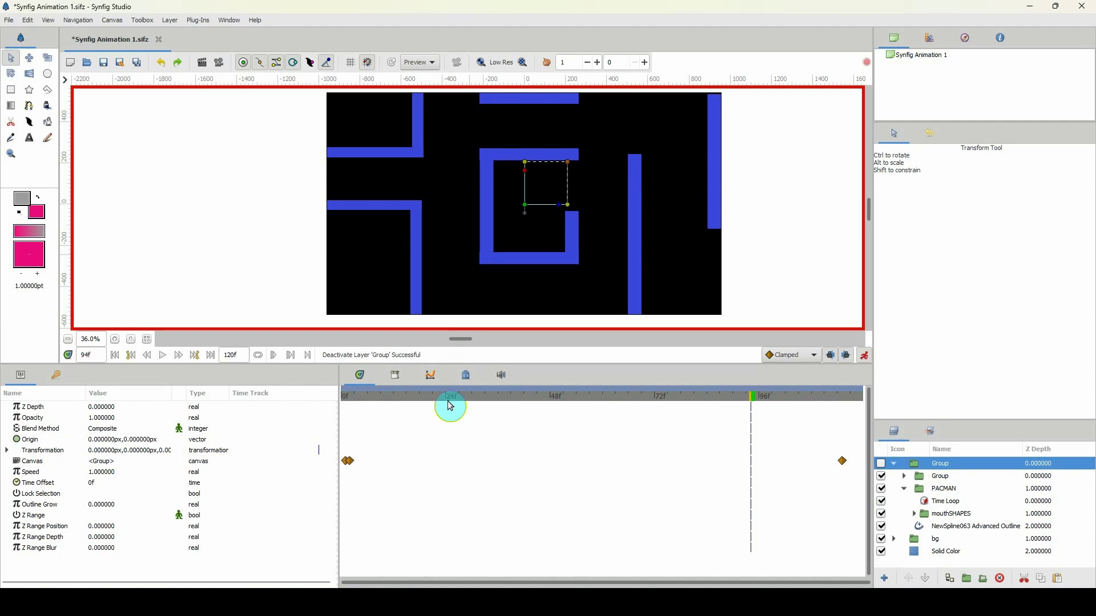
left_click_drag(451, 406, 367, 397)
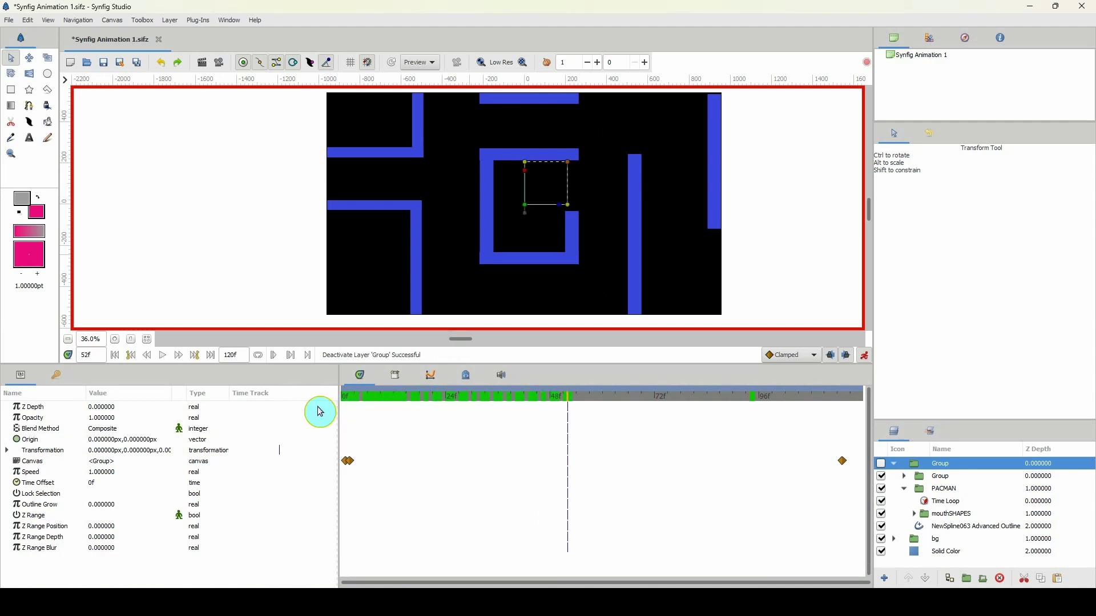
left_click(880, 463)
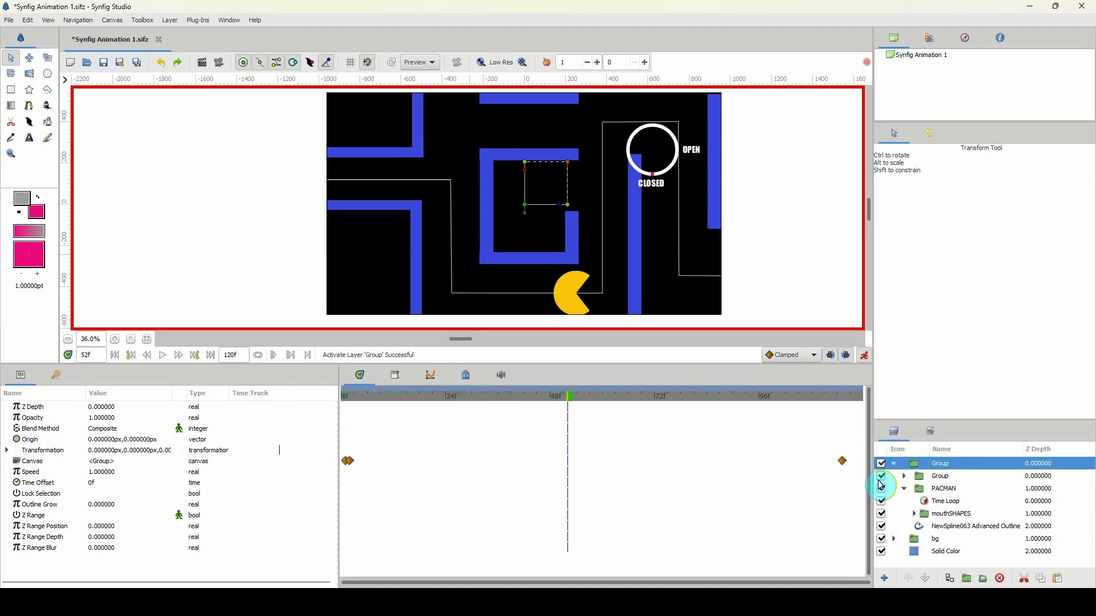
Hide the controller group and the NewSpline063 Advanced Outline path layer, and return to frame 0f.
left_click(880, 476)
left_click_drag(567, 395, 330, 396)
left_click(880, 526)
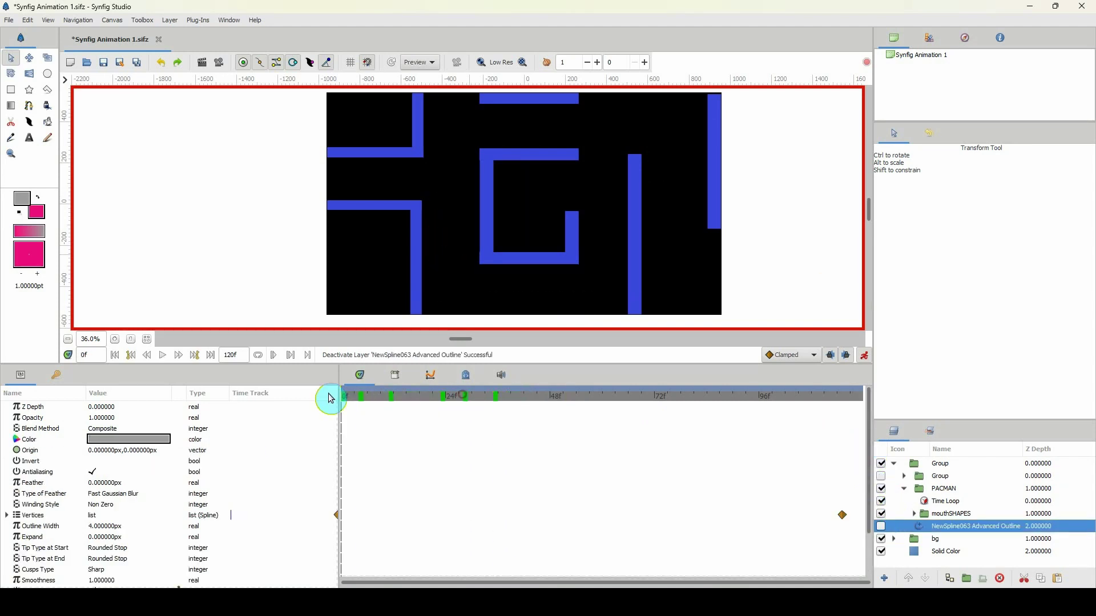